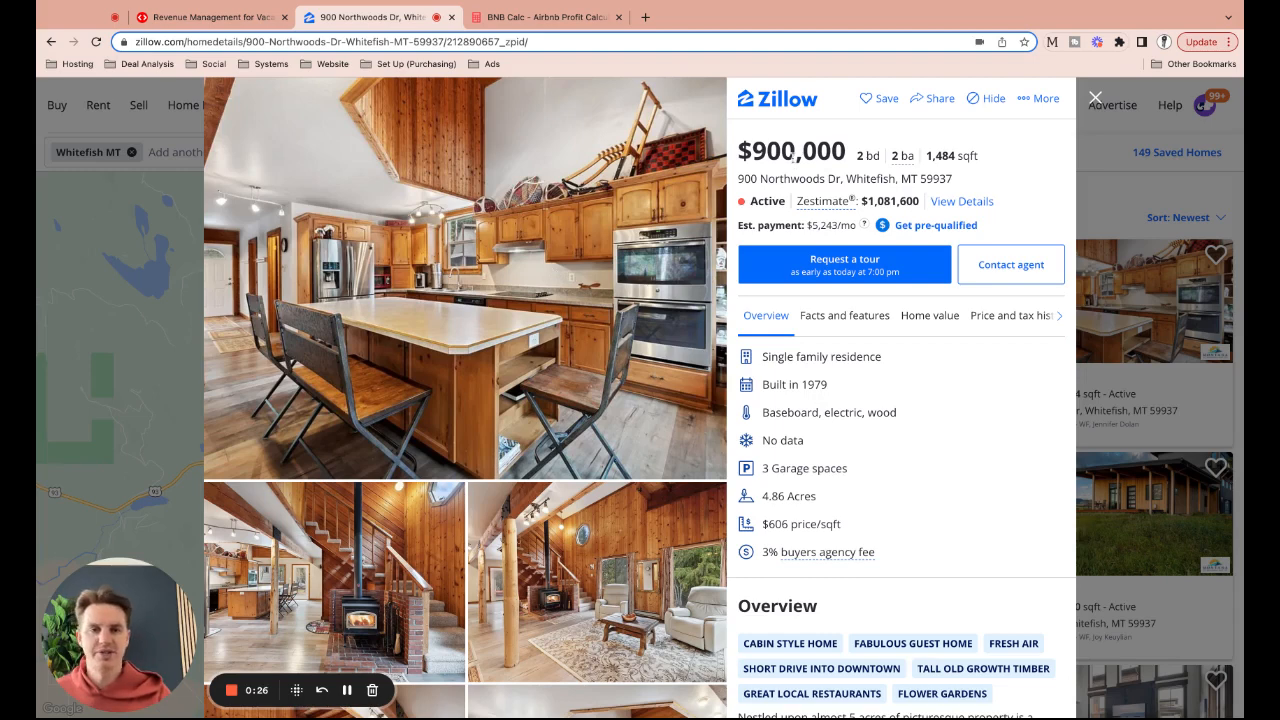
{"action": "mouse_move", "coordinate": [898, 162]}
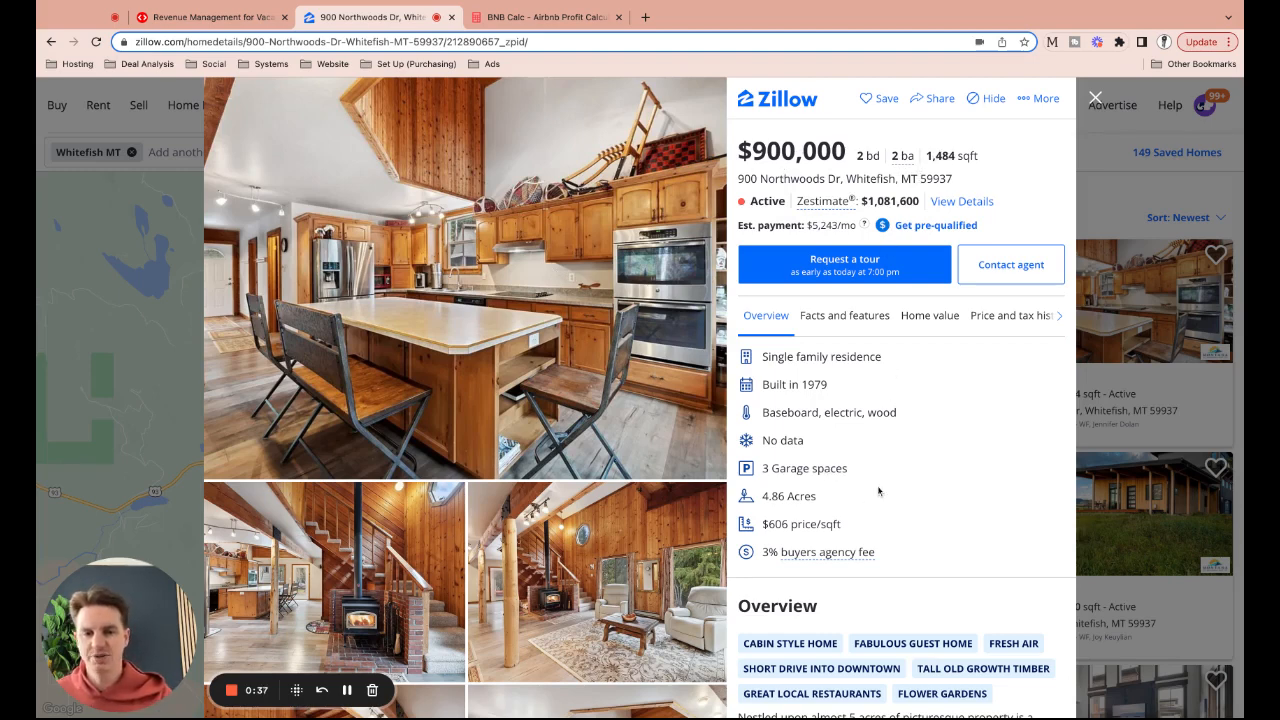
{"action": "scroll", "coordinate": [830, 498], "scroll_direction": "down", "scroll_amount": 2}
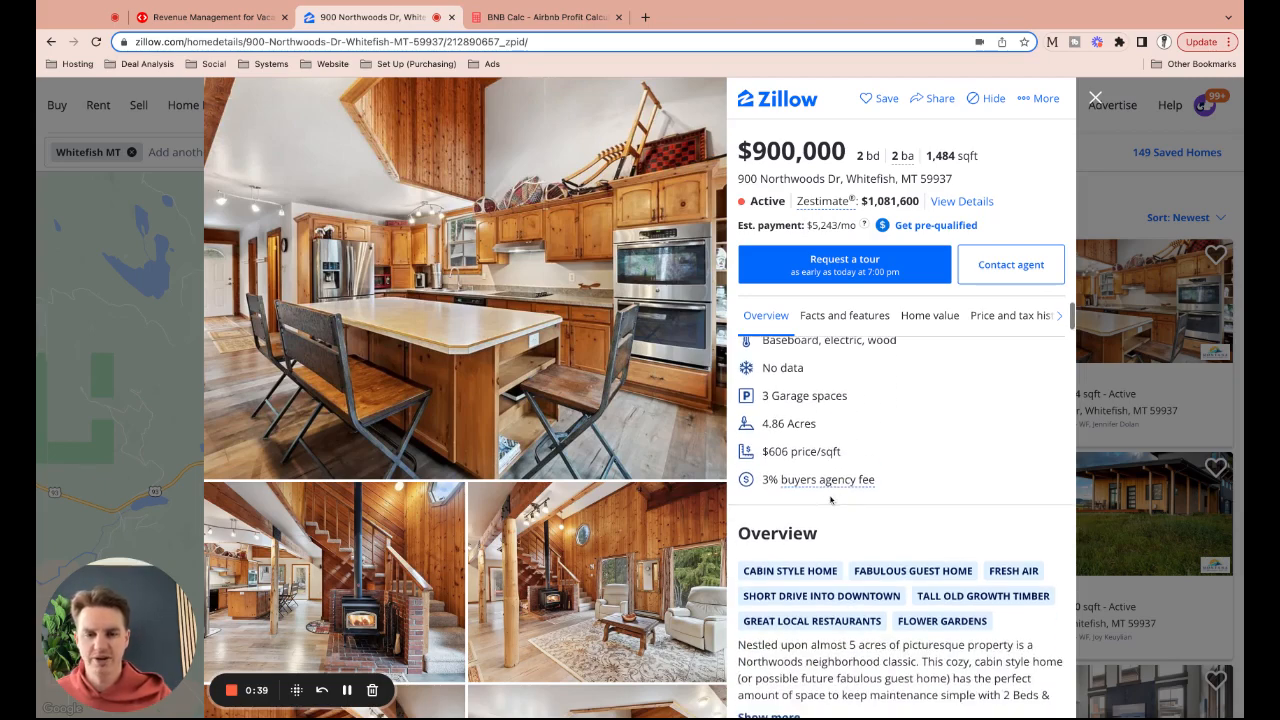
{"action": "scroll", "coordinate": [830, 500], "scroll_direction": "down", "scroll_amount": 2}
{"action": "scroll", "coordinate": [900, 417], "scroll_direction": "down", "scroll_amount": 1}
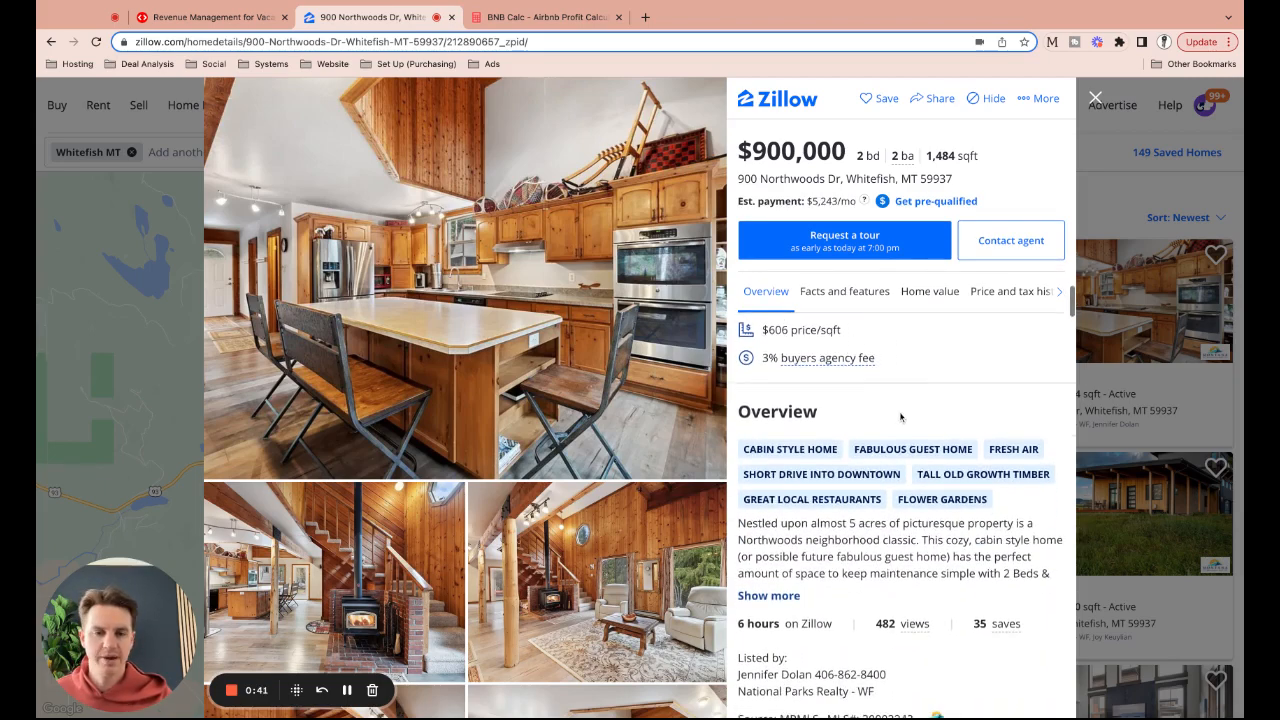
{"action": "left_click", "coordinate": [631, 328]}
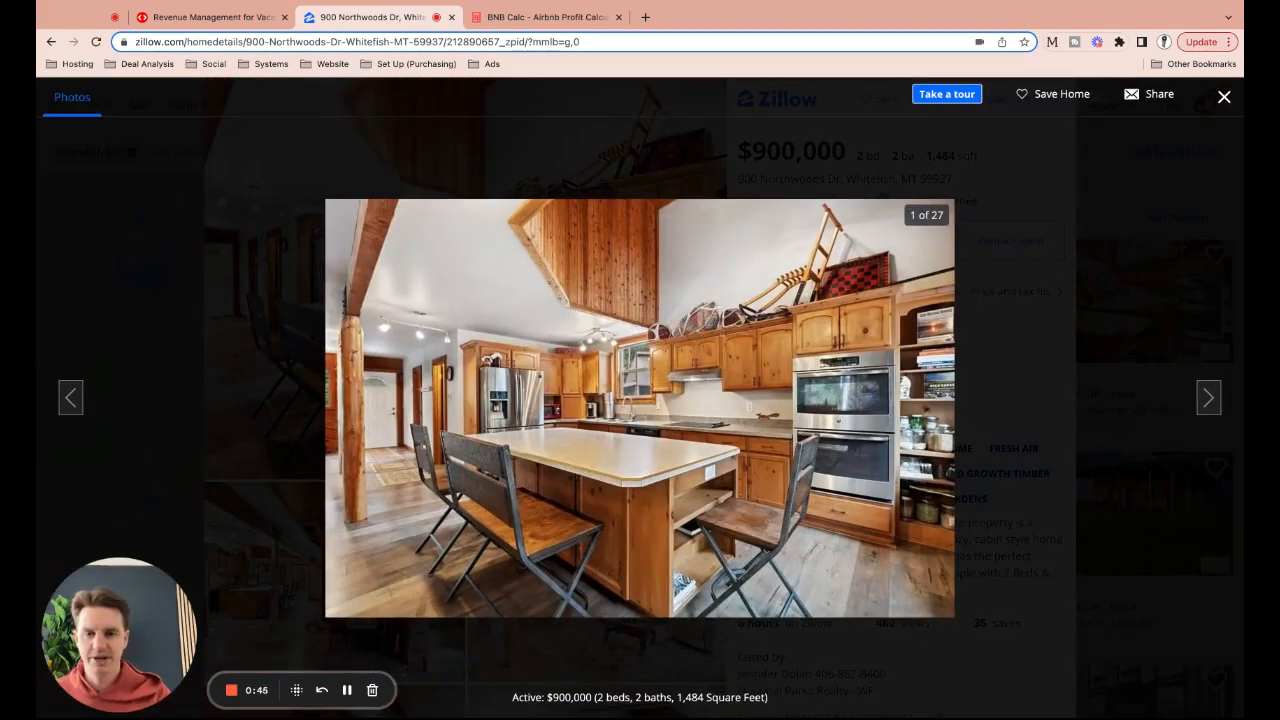
{"action": "key", "text": "Right"}
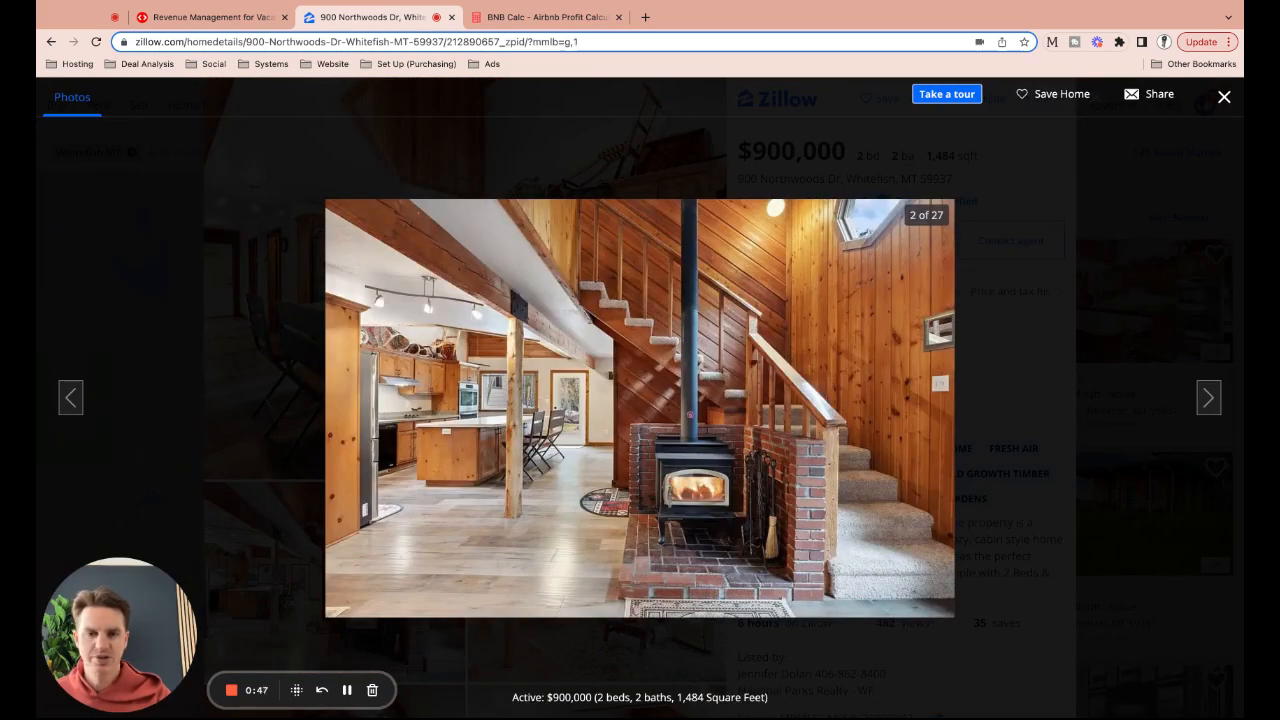
{"action": "key", "text": "Right"}
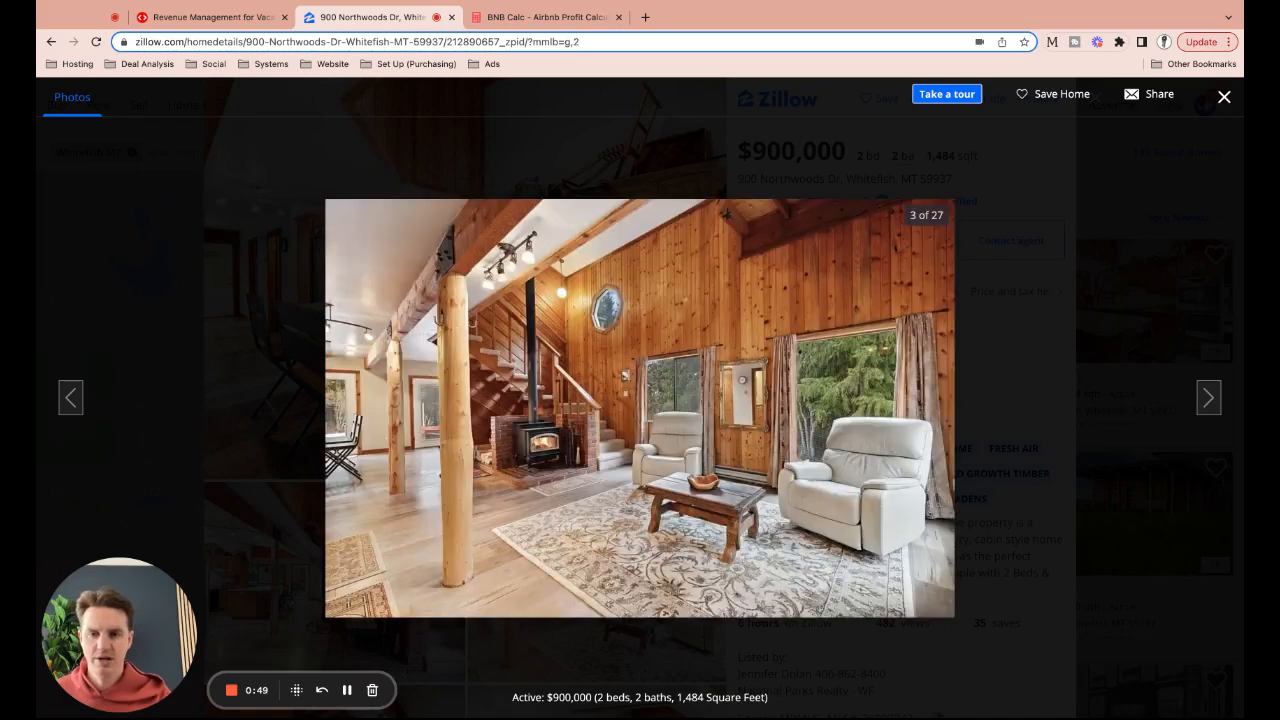
{"action": "key", "text": "Right"}
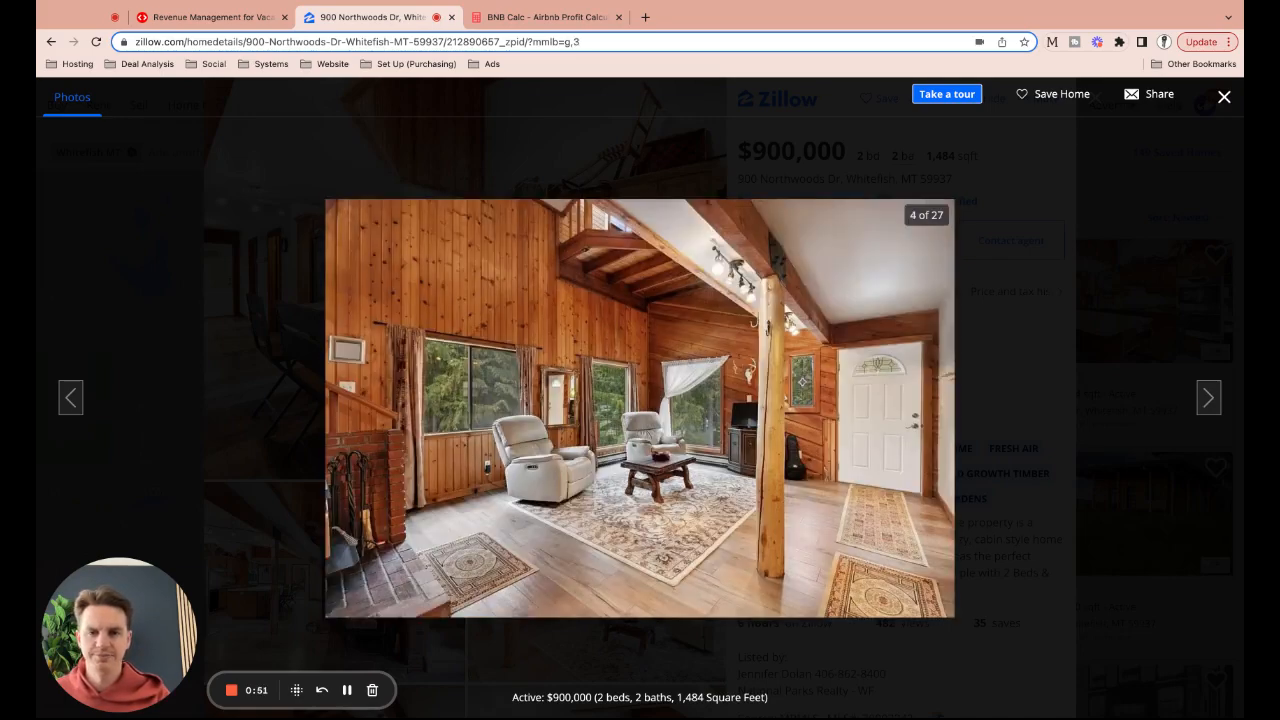
{"action": "key", "text": "Right"}
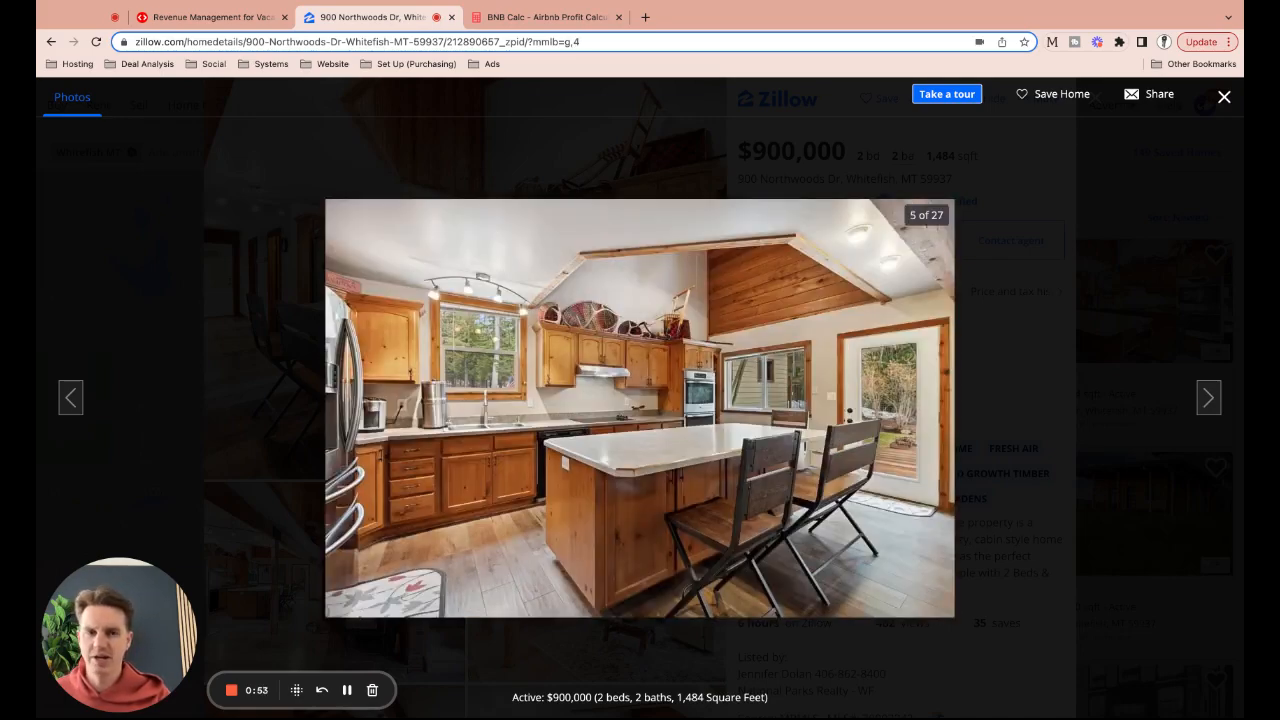
{"action": "key", "text": "Right"}
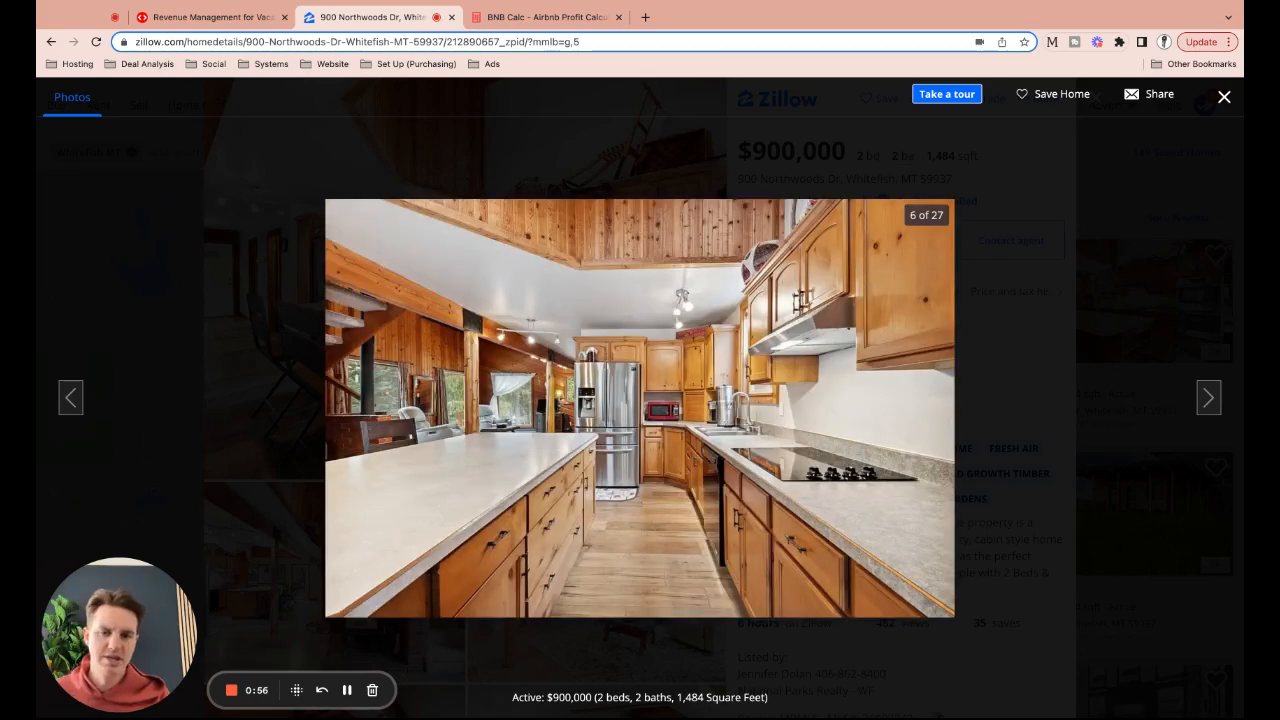
{"action": "key", "text": "Right"}
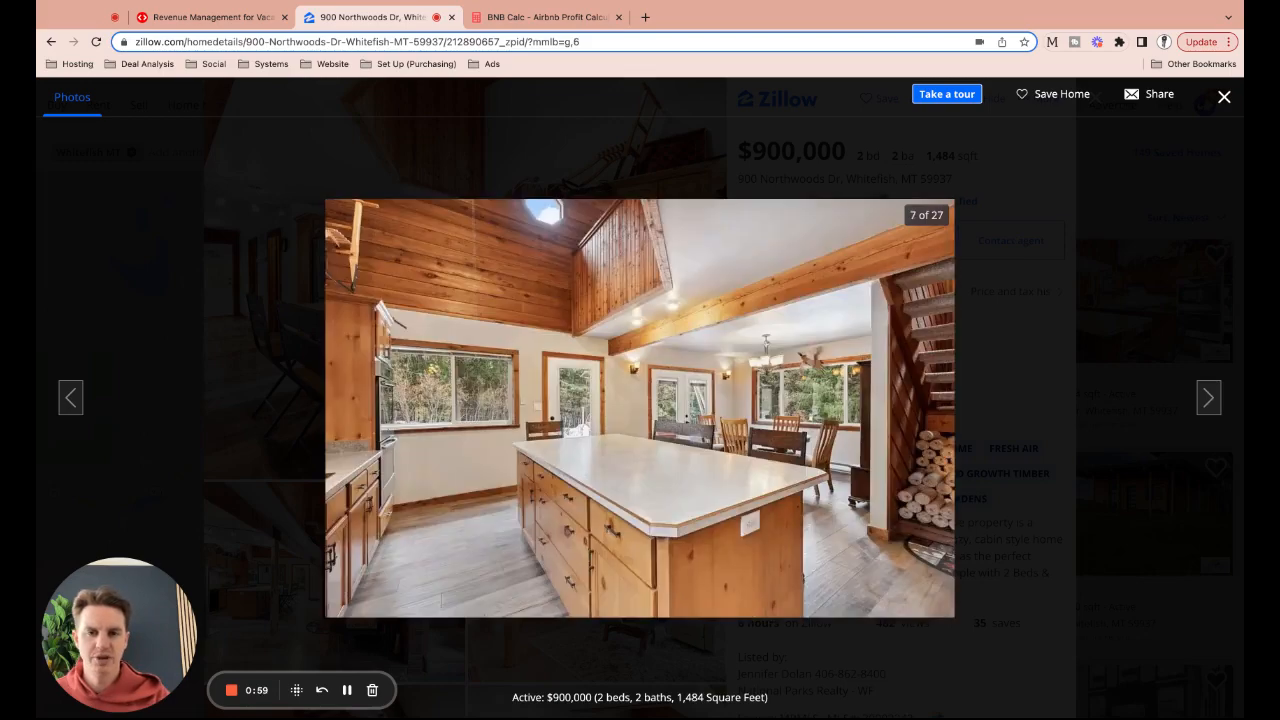
{"action": "key", "text": "Right"}
{"action": "key", "text": "Right"}
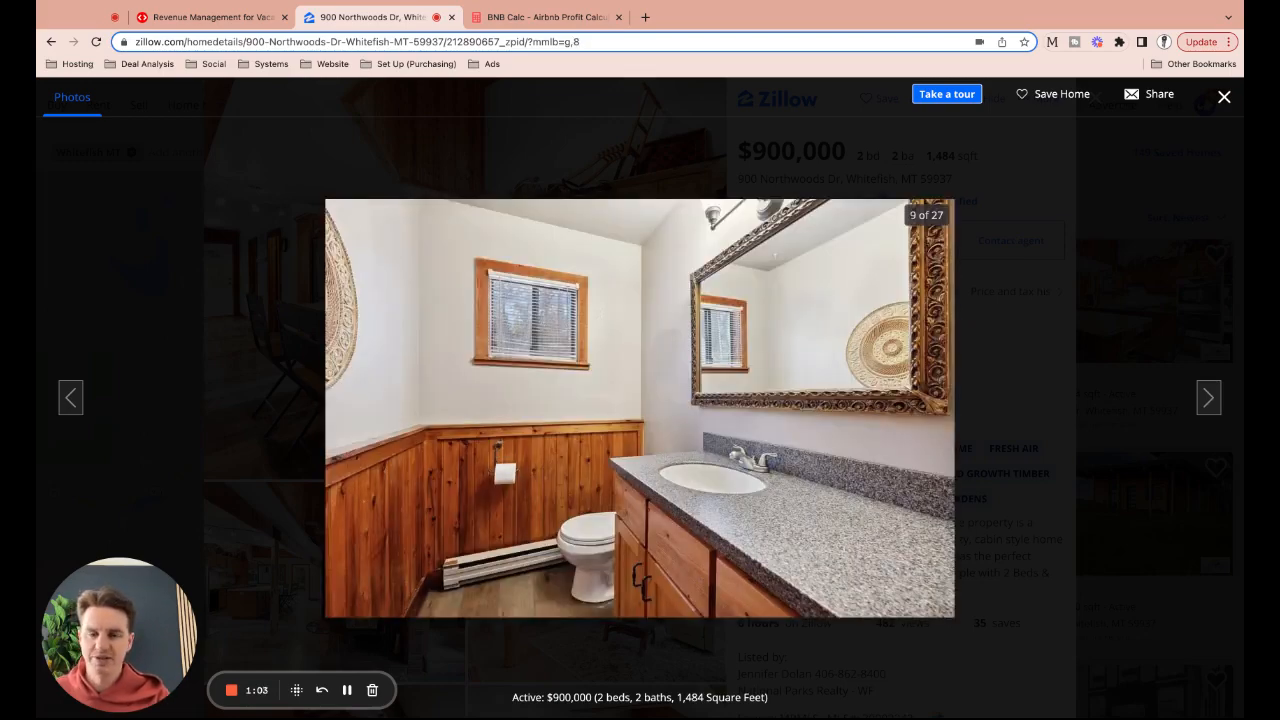
{"action": "key", "text": "Right"}
{"action": "key", "text": "Right"}
{"action": "key", "text": "Right"}
{"action": "key", "text": "Right"}
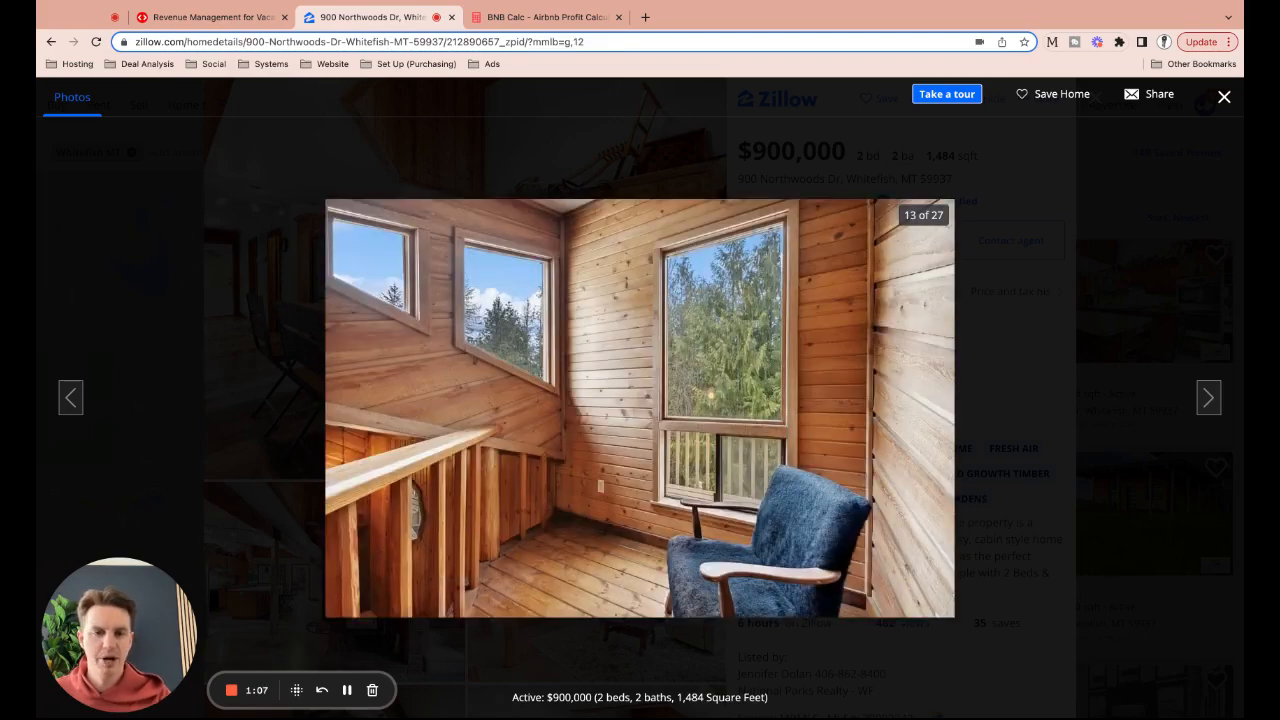
{"action": "key", "text": "Right"}
{"action": "key", "text": "Right"}
{"action": "key", "text": "Right"}
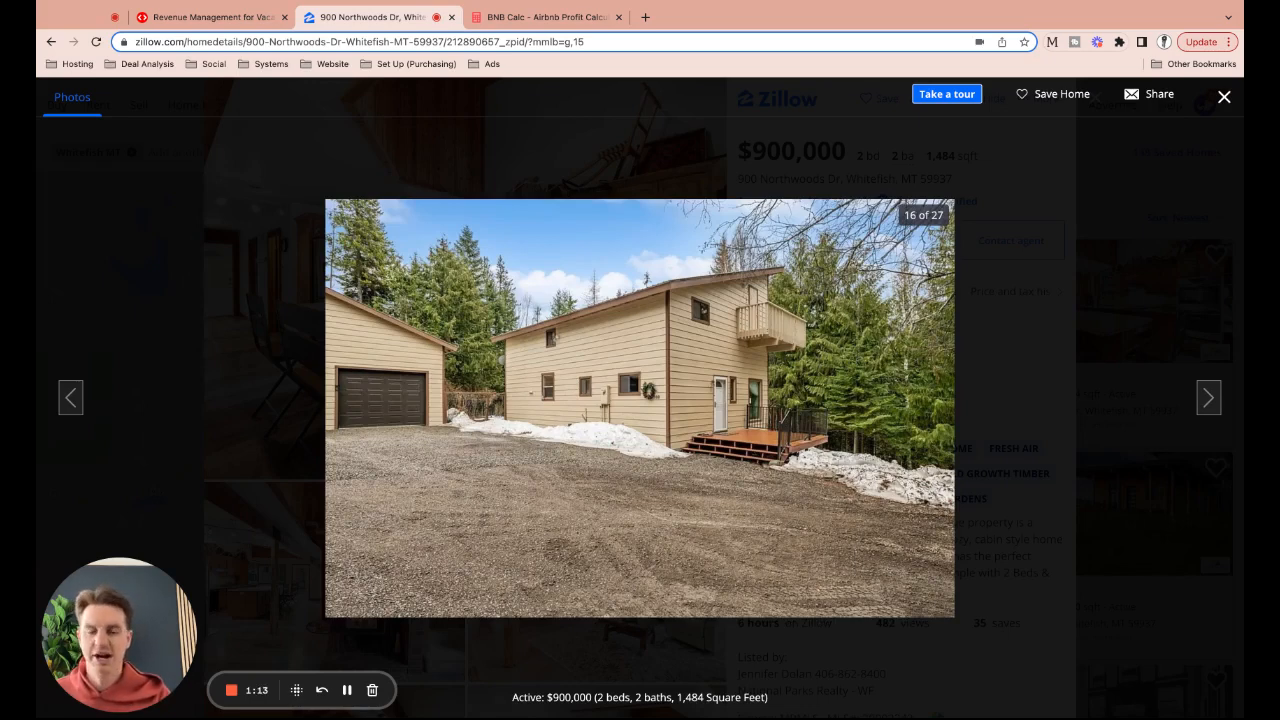
{"action": "key", "text": "Right"}
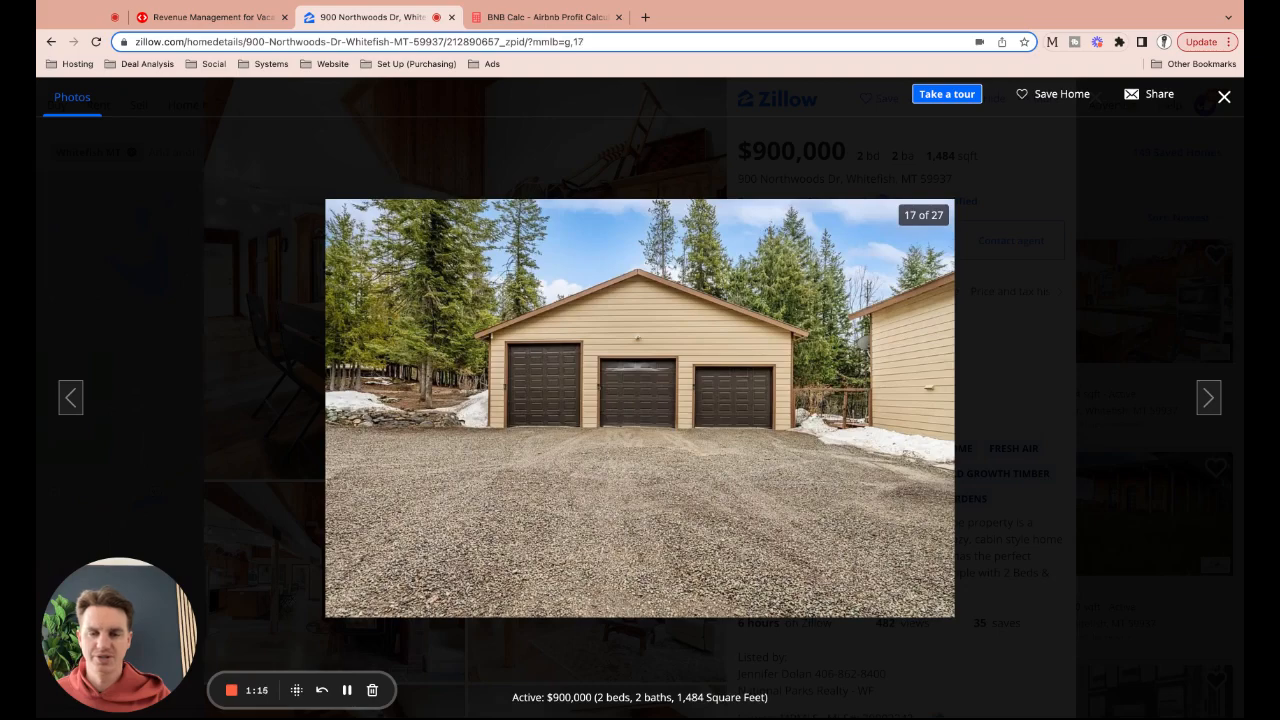
{"action": "key", "text": "Right"}
{"action": "key", "text": "Right"}
{"action": "key", "text": "Right"}
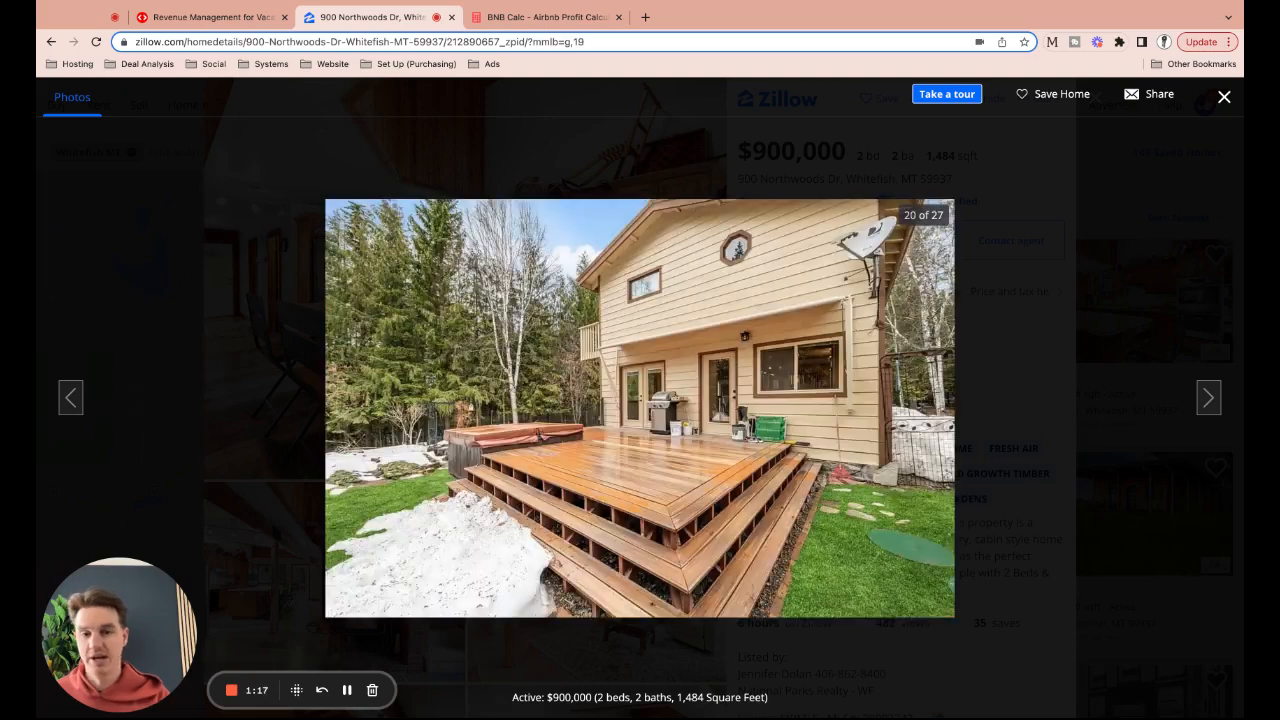
{"action": "key", "text": "Right"}
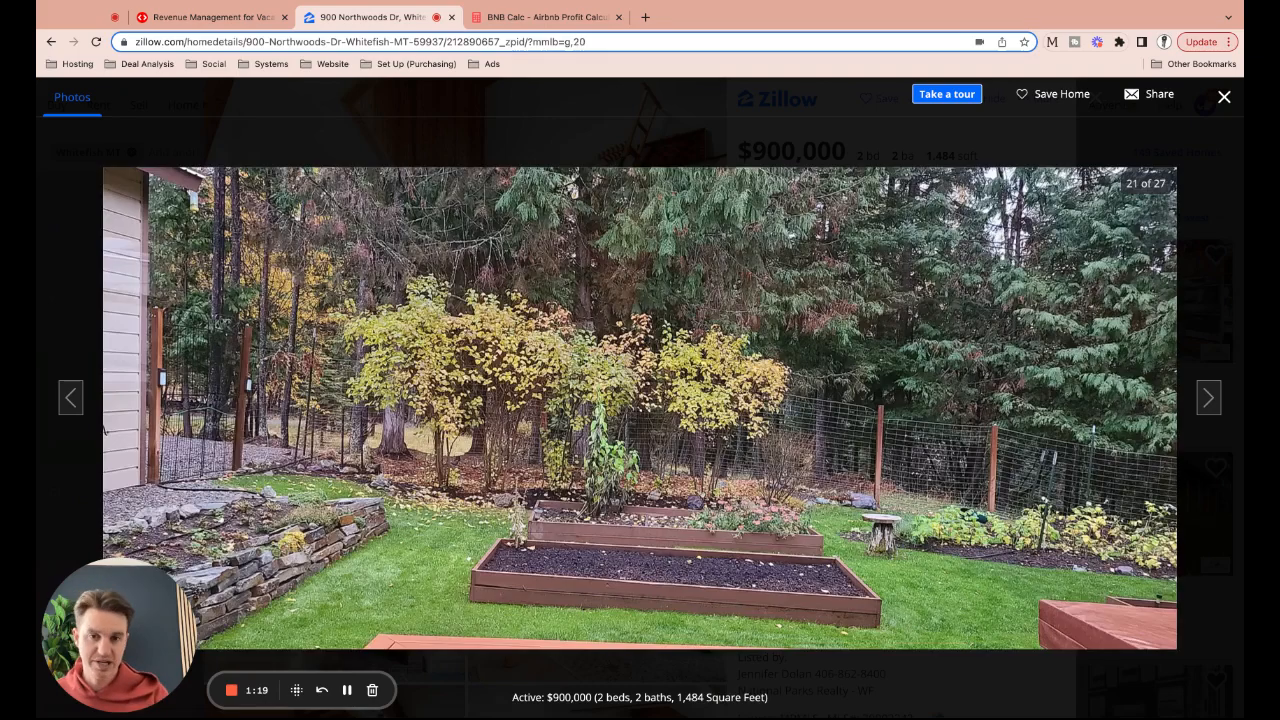
{"action": "key", "text": "Right"}
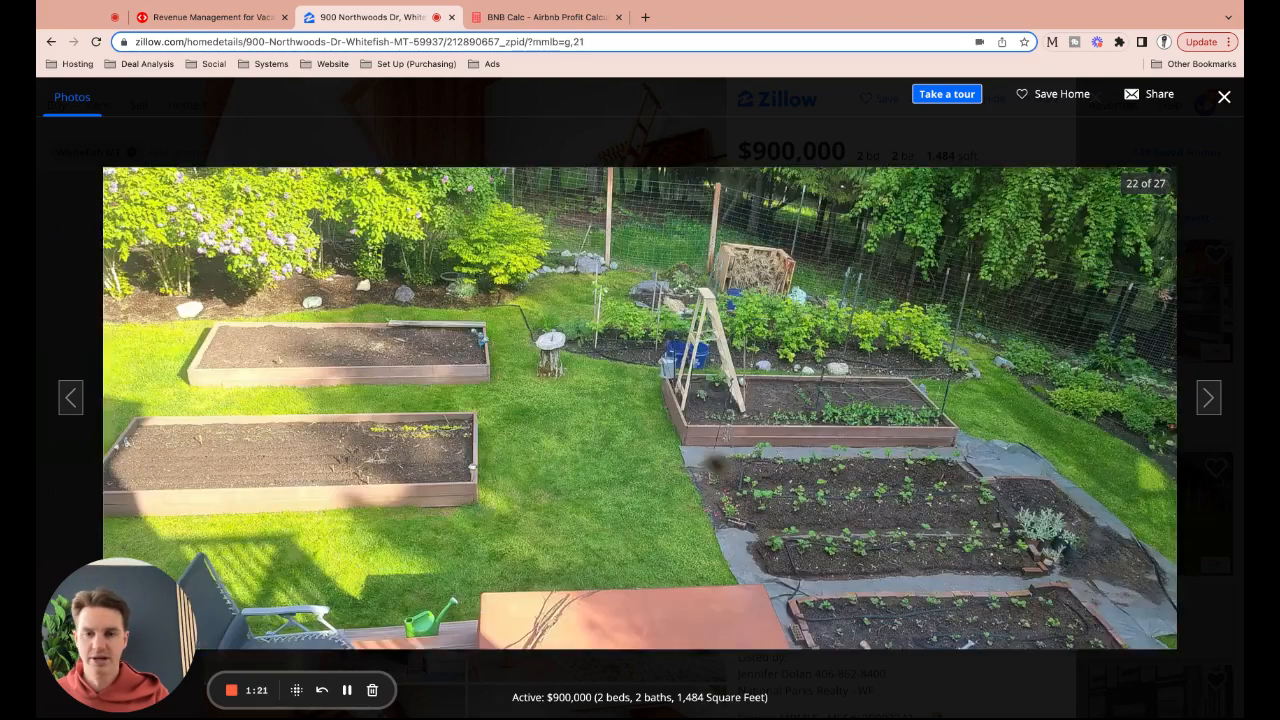
{"action": "key", "text": "Right"}
{"action": "key", "text": "Right"}
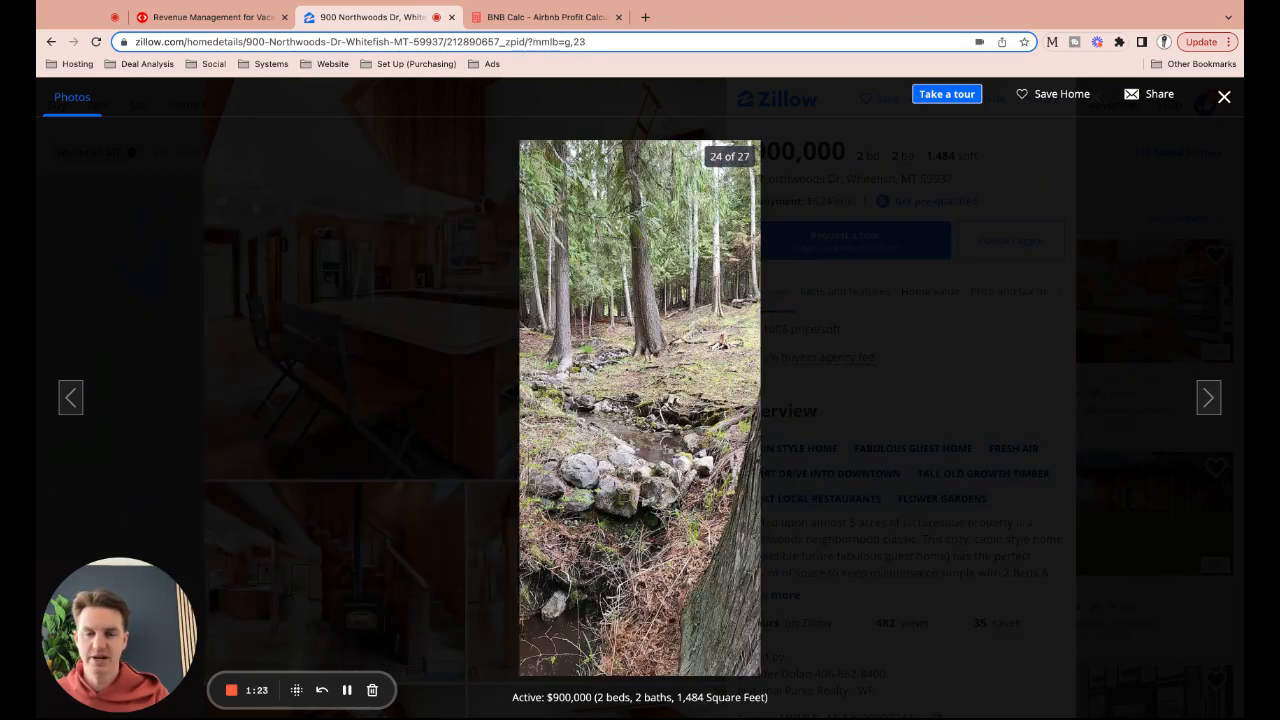
{"action": "key", "text": "Right"}
{"action": "key", "text": "Right"}
{"action": "key", "text": "Right"}
{"action": "key", "text": "Right"}
{"action": "key", "text": "Right"}
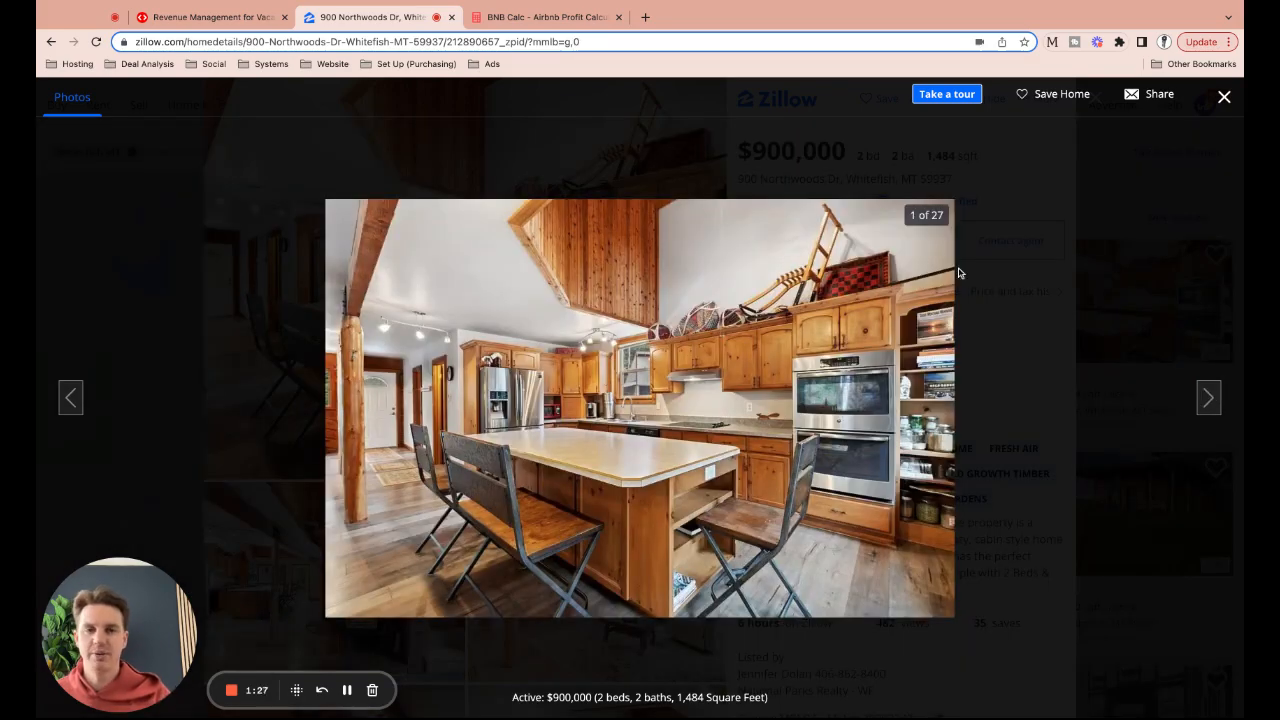
{"action": "key", "text": "Escape"}
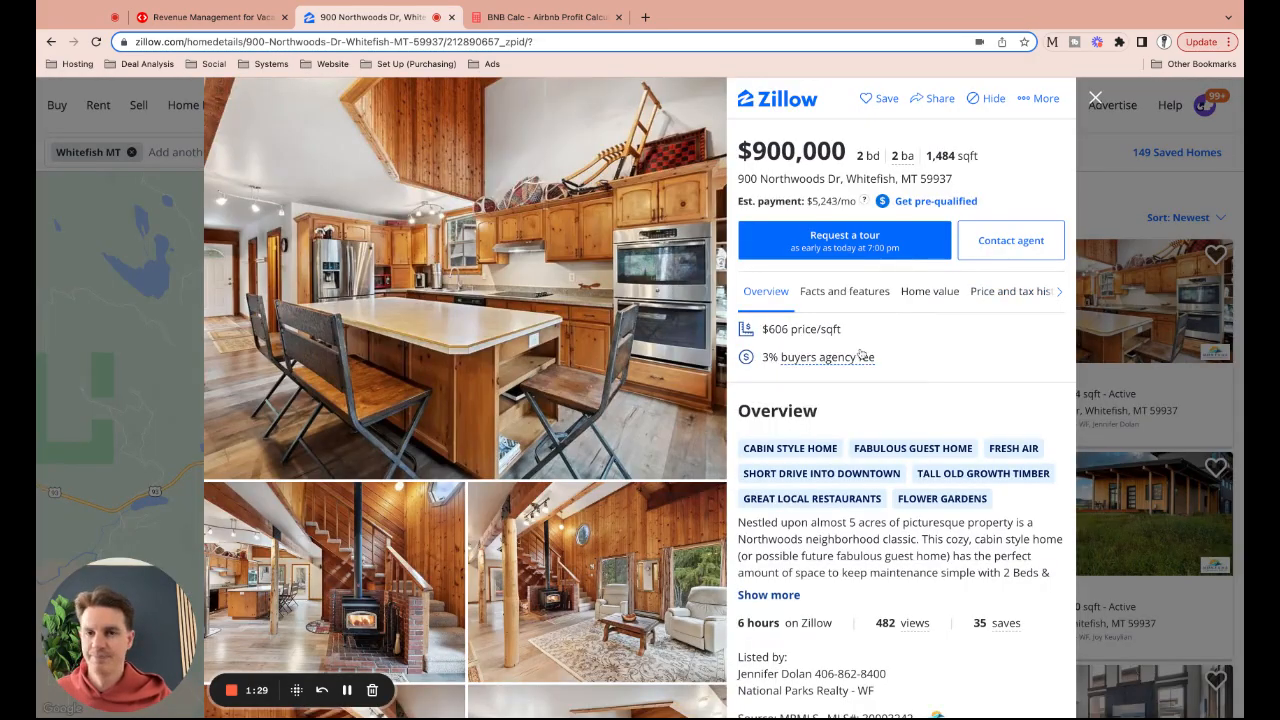
Copy a shareable link to the listing and switch to the BNBCalc dashboard
{"action": "left_click", "coordinate": [940, 101]}
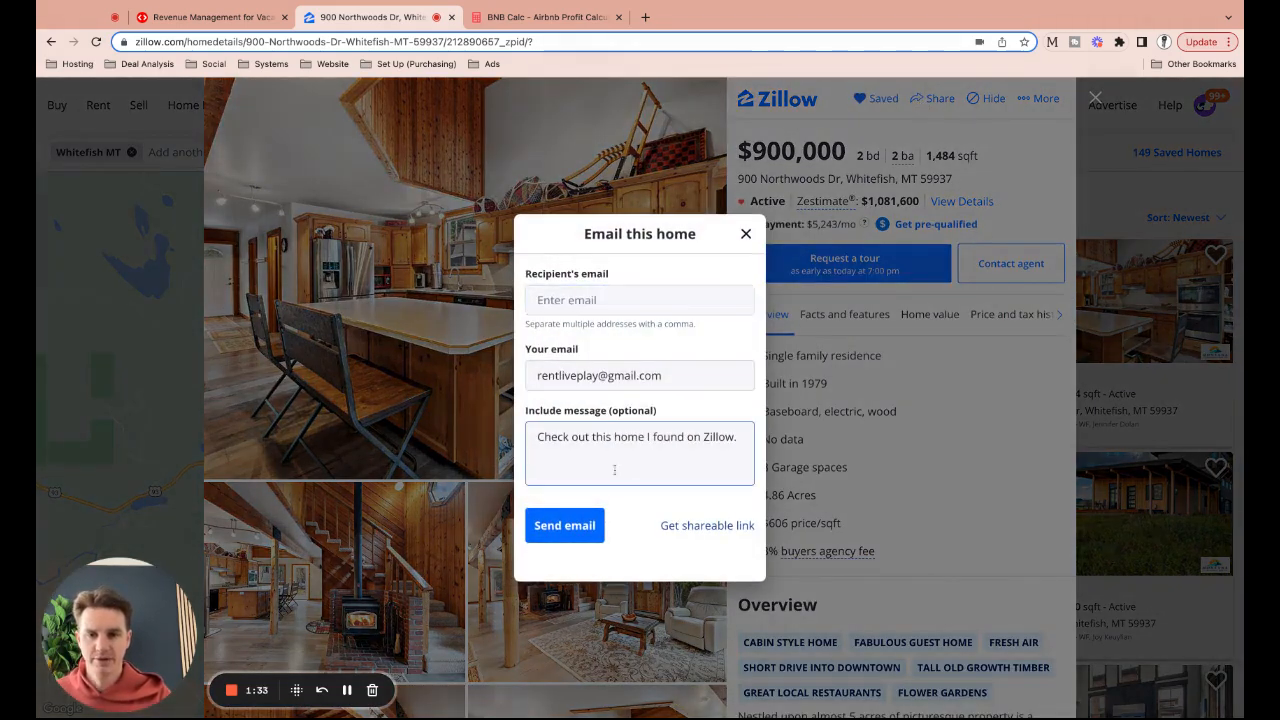
{"action": "left_click", "coordinate": [707, 528]}
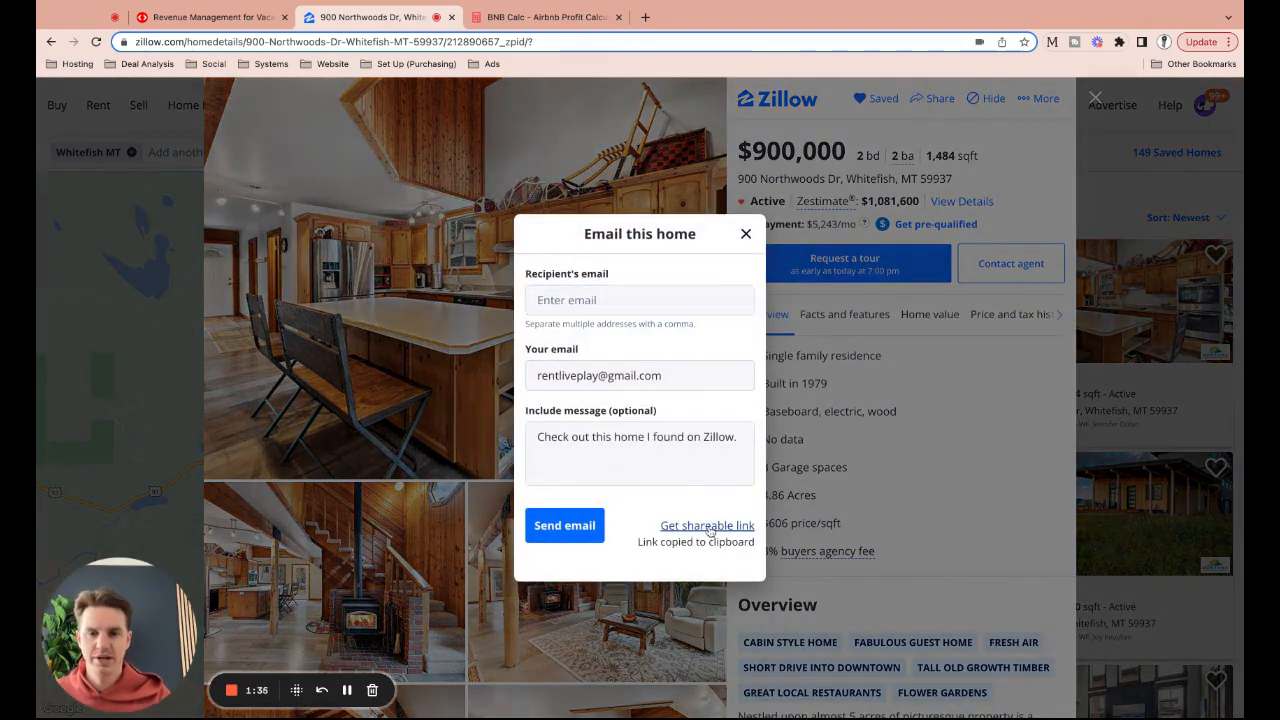
{"action": "left_click", "coordinate": [745, 234]}
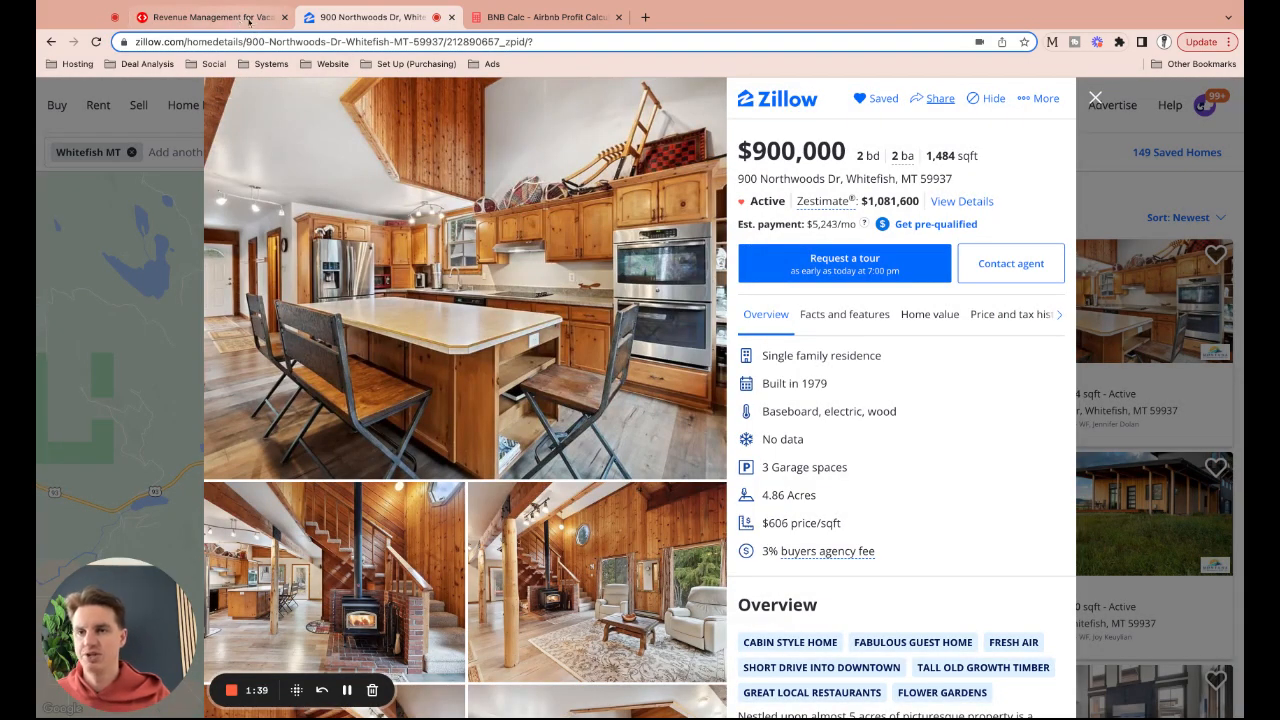
{"action": "left_click", "coordinate": [540, 17]}
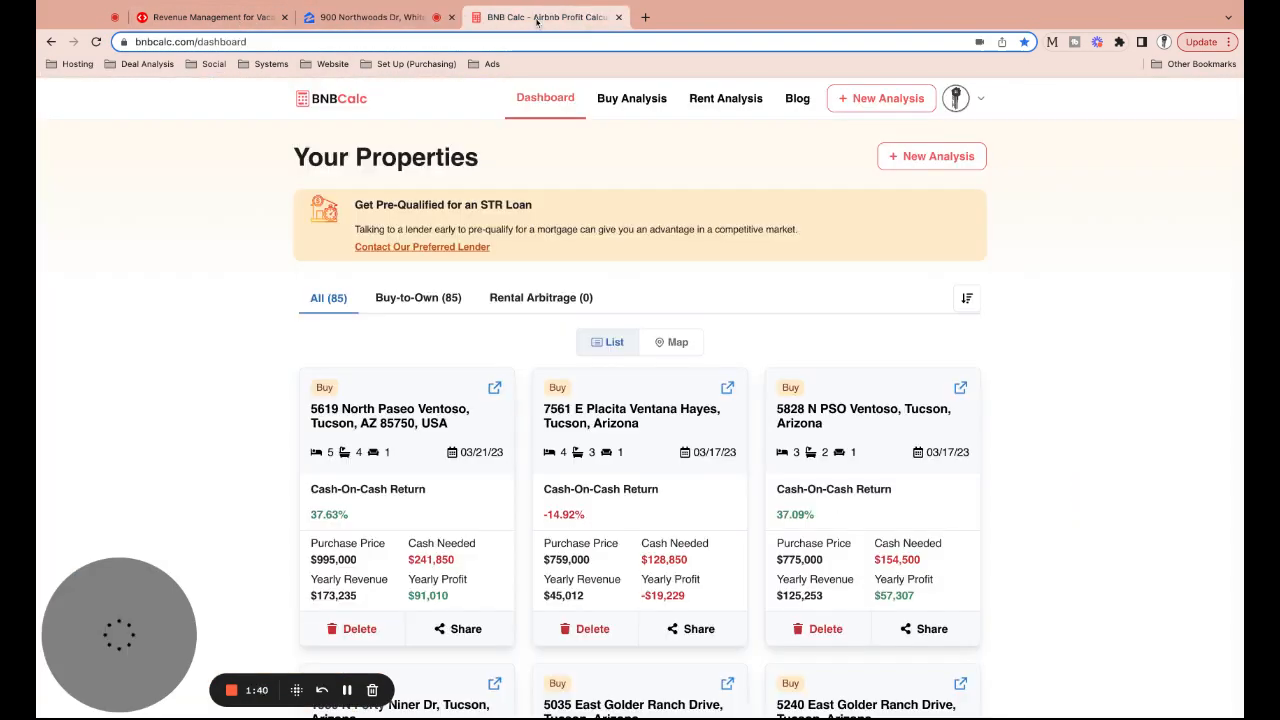
Start a new Buy-to-Own Analysis imported from Zillow using the copied listing link
{"action": "left_click", "coordinate": [944, 158]}
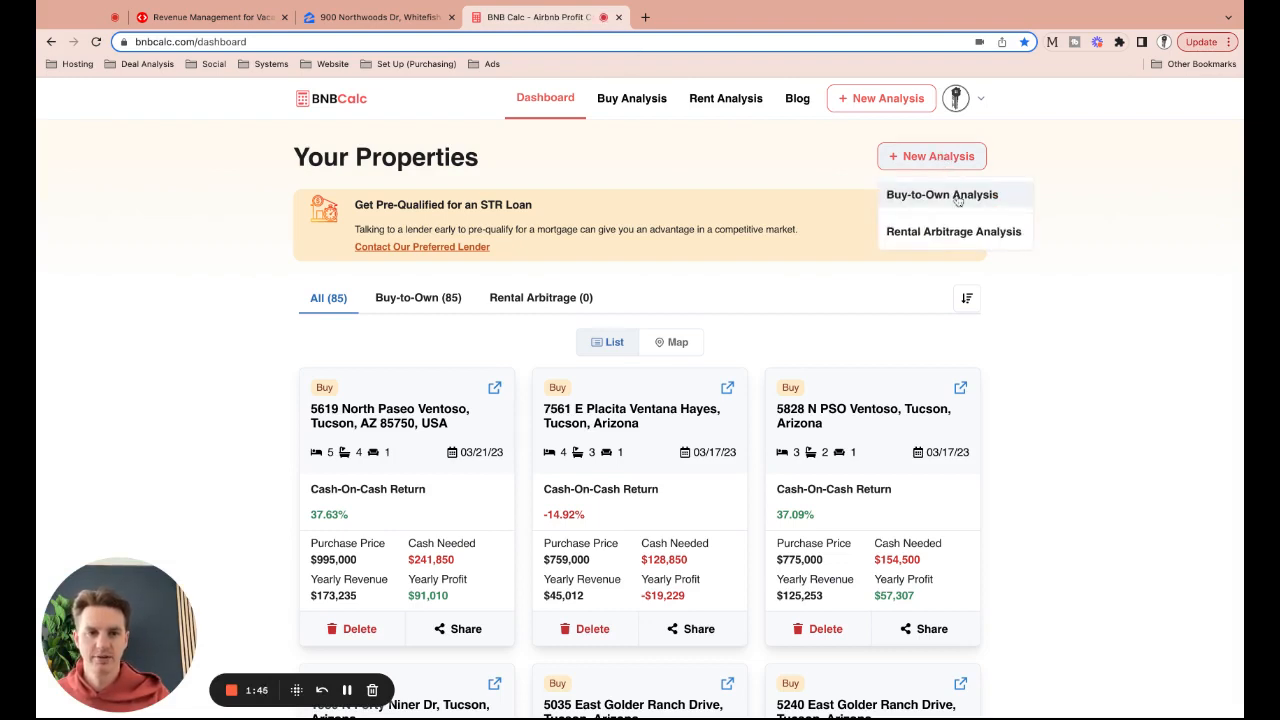
{"action": "left_click", "coordinate": [942, 196]}
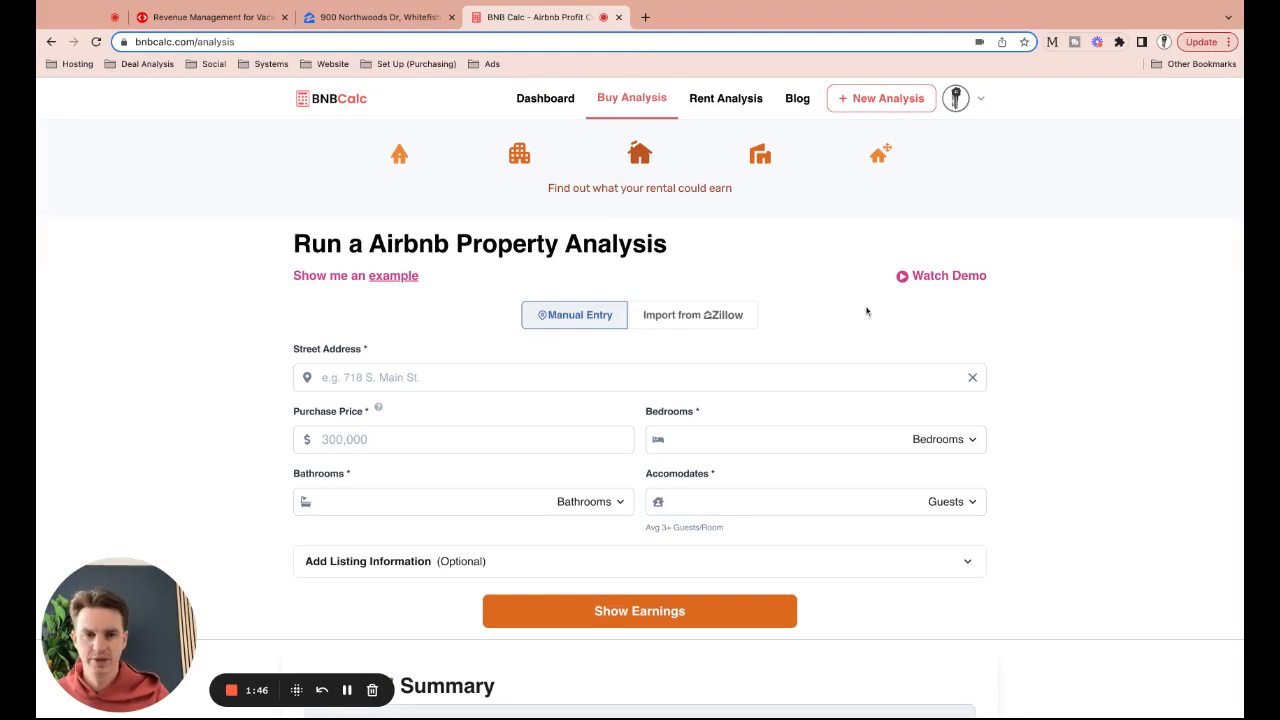
{"action": "left_click", "coordinate": [731, 315]}
{"action": "left_click", "coordinate": [440, 376]}
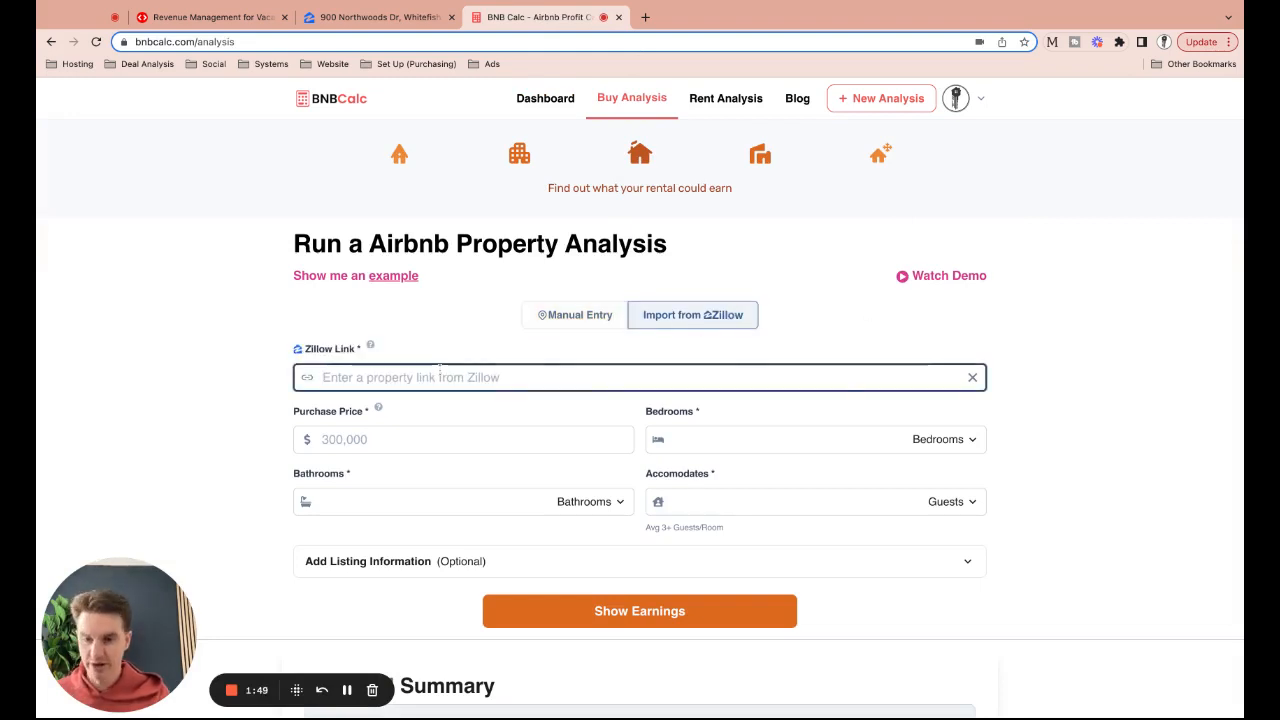
{"action": "key", "text": "super+v"}
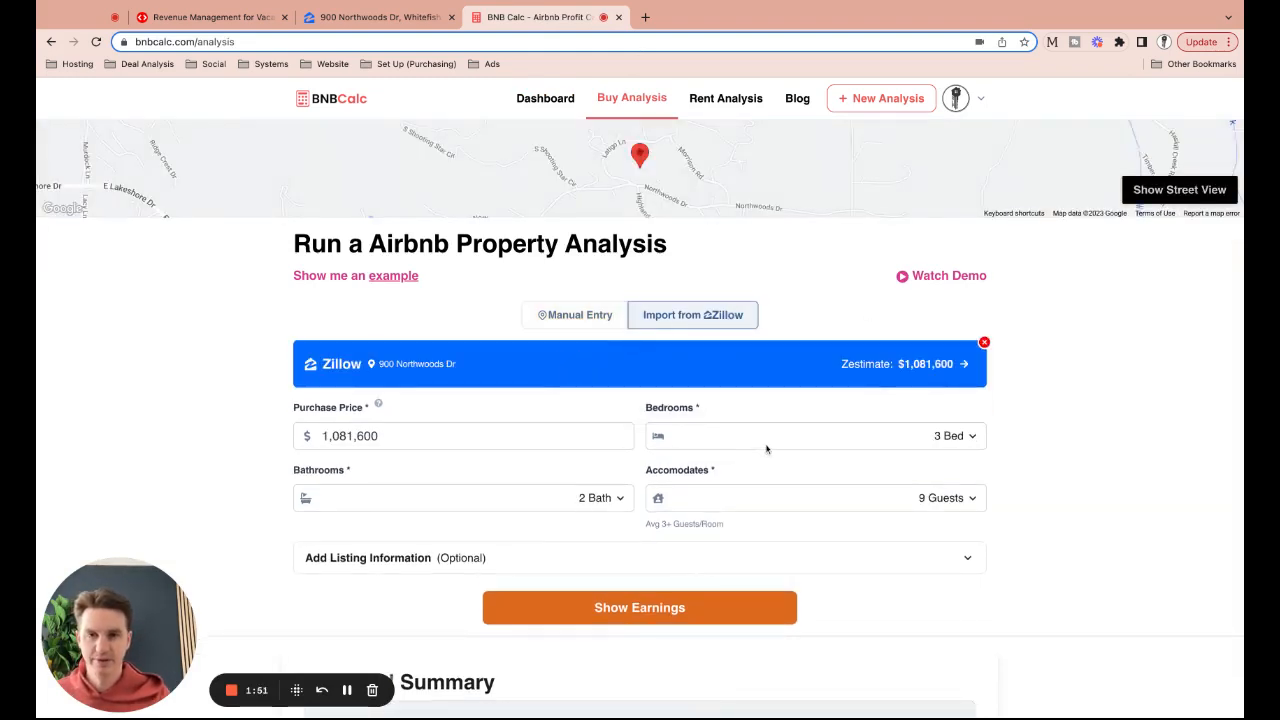
{"action": "left_click", "coordinate": [366, 20]}
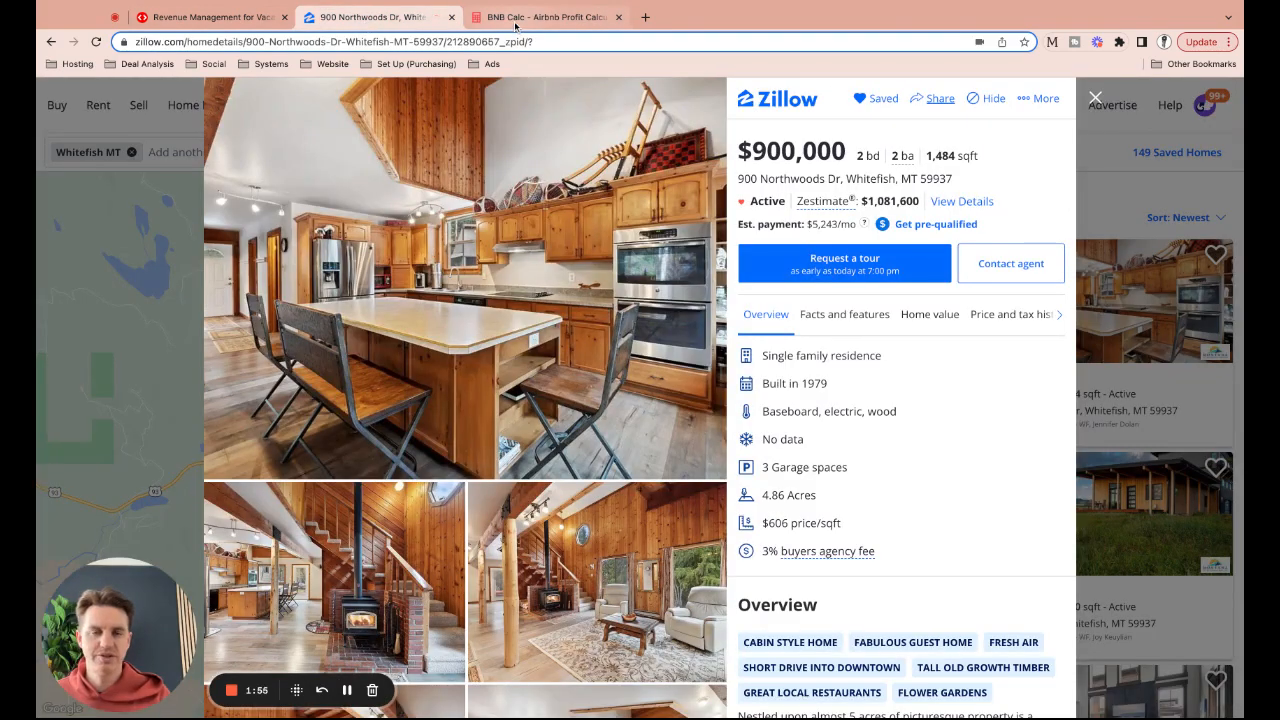
{"action": "left_click", "coordinate": [515, 20]}
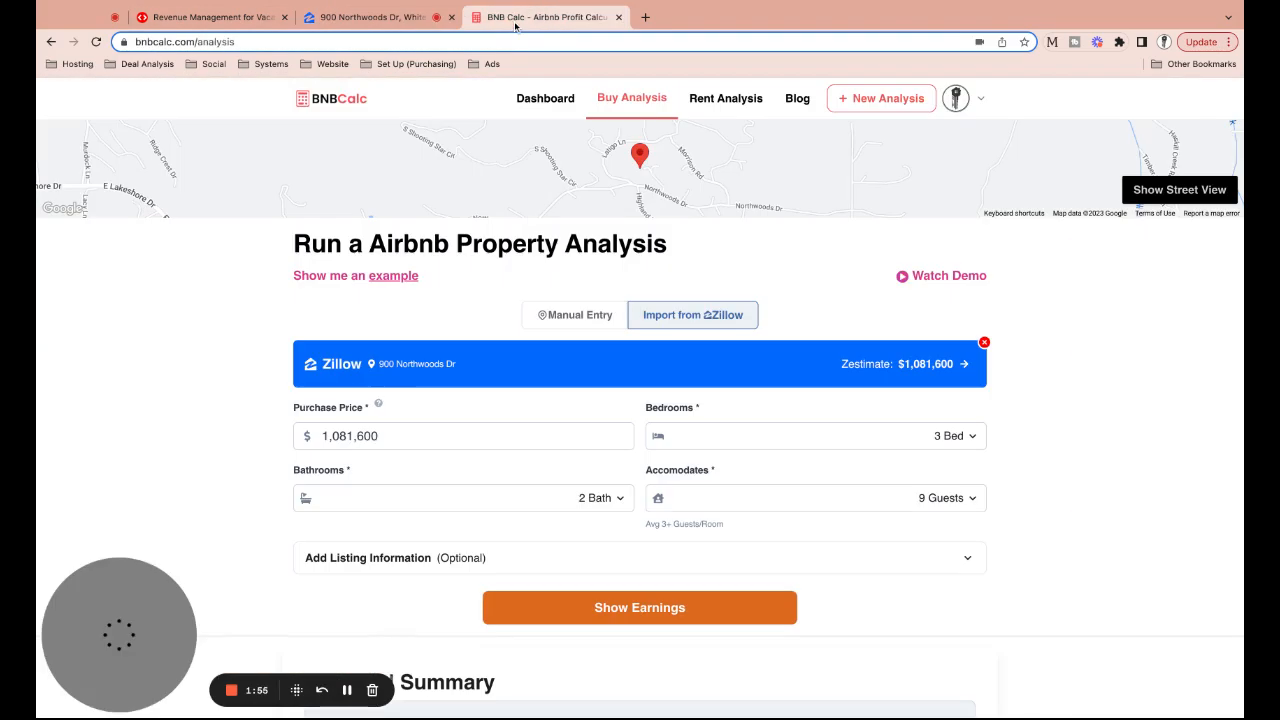
Set the property to 2 bedrooms accommodating 6 guests
{"action": "left_click", "coordinate": [815, 440]}
{"action": "left_click", "coordinate": [805, 507]}
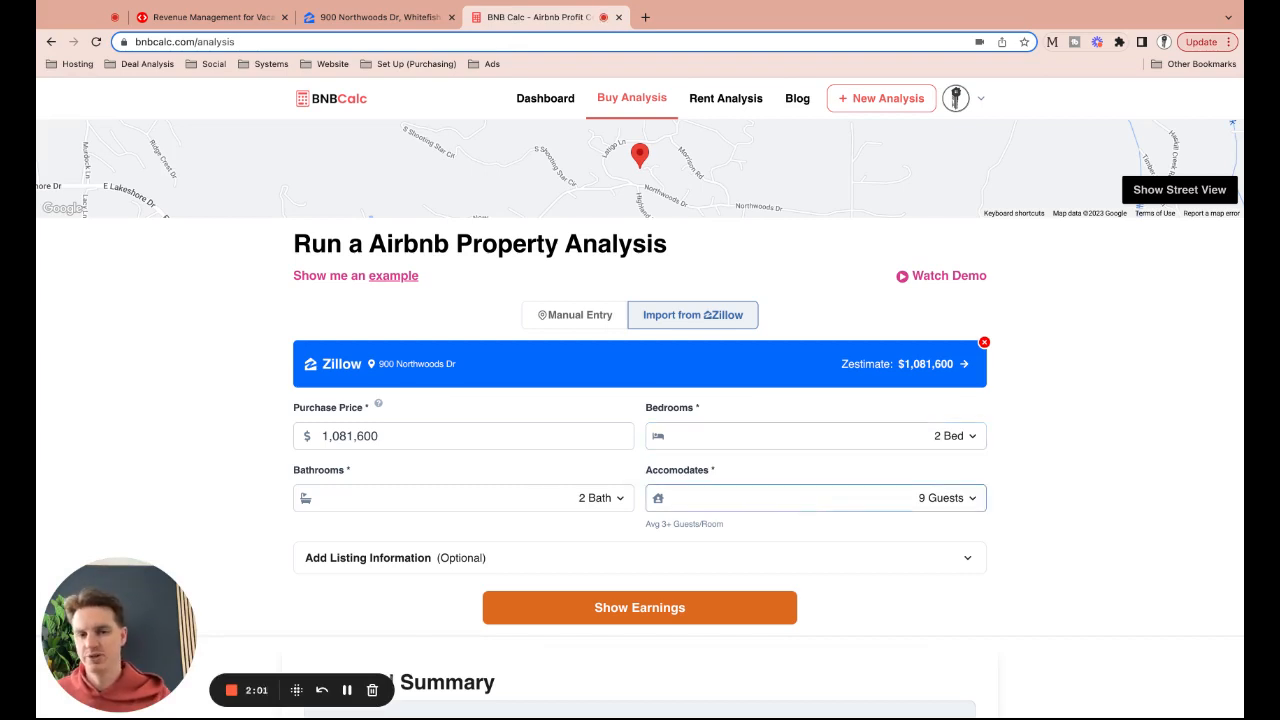
{"action": "left_click", "coordinate": [697, 503]}
{"action": "scroll", "coordinate": [758, 443], "scroll_direction": "down", "scroll_amount": 1}
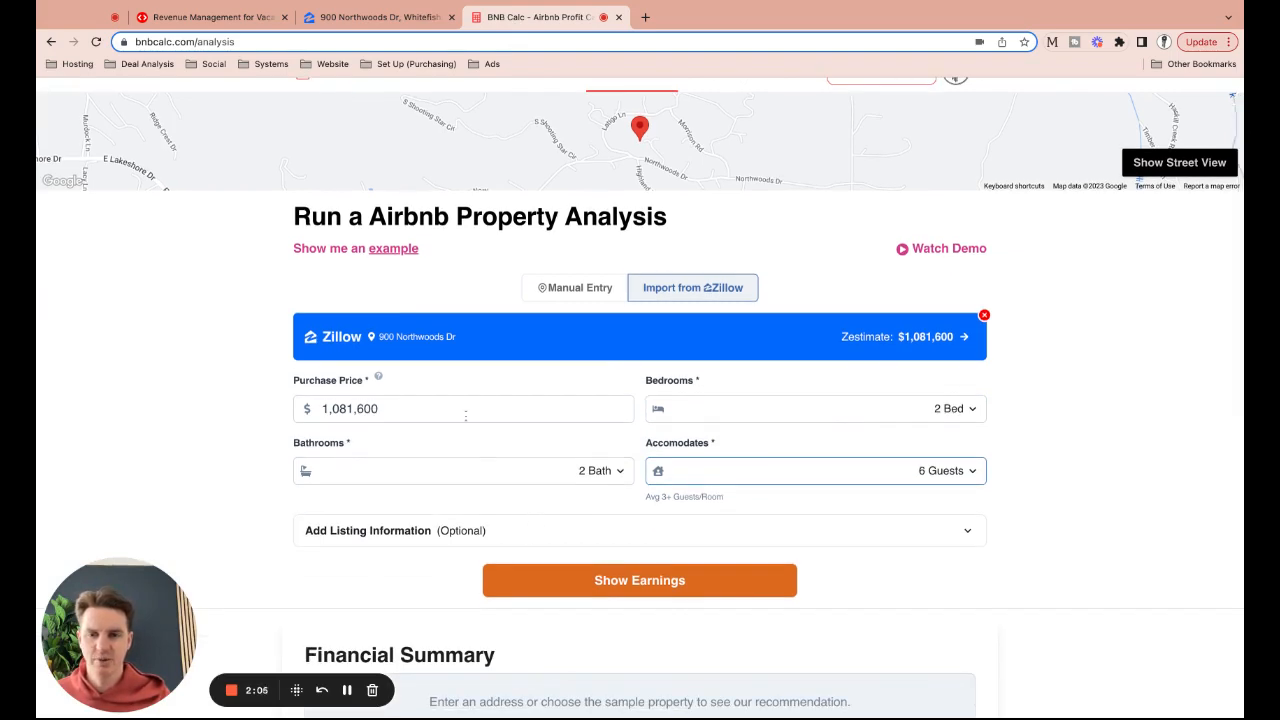
Change the purchase price to 900,000 and expand the Add Listing Information section
{"action": "left_click", "coordinate": [375, 17]}
{"action": "left_click", "coordinate": [535, 17]}
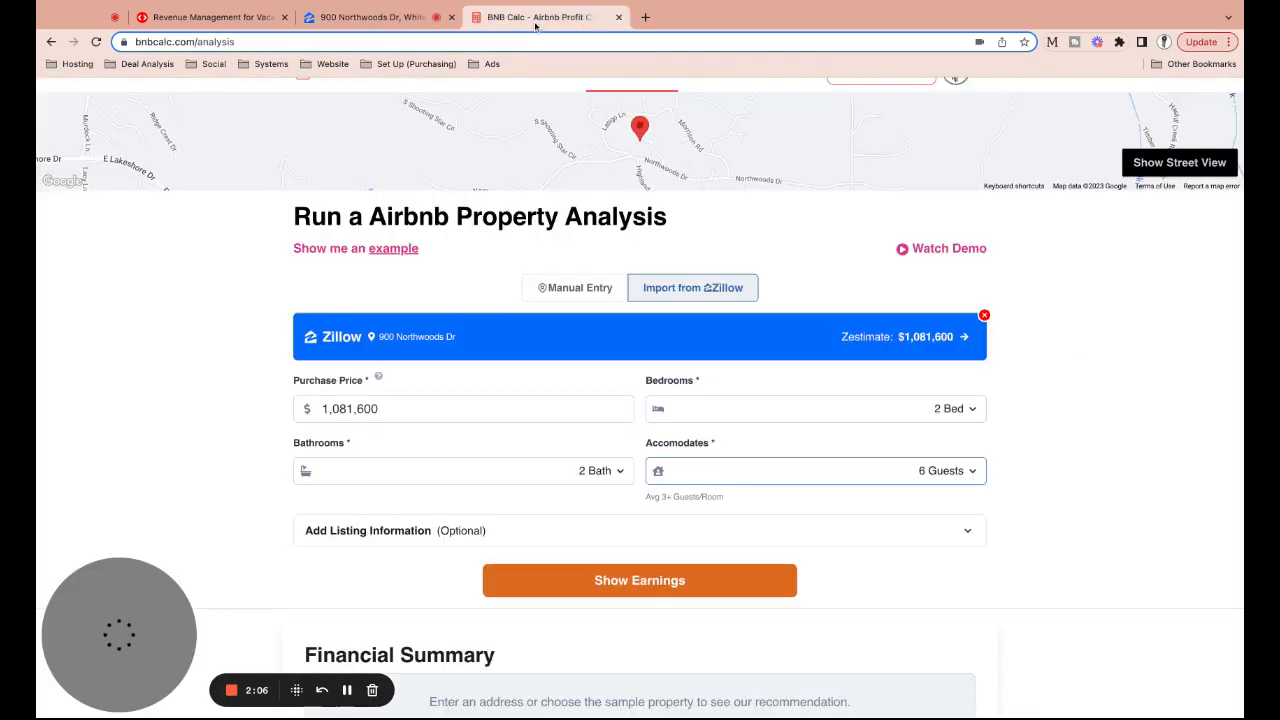
{"action": "double_click", "coordinate": [349, 408]}
{"action": "type", "text": "90"}
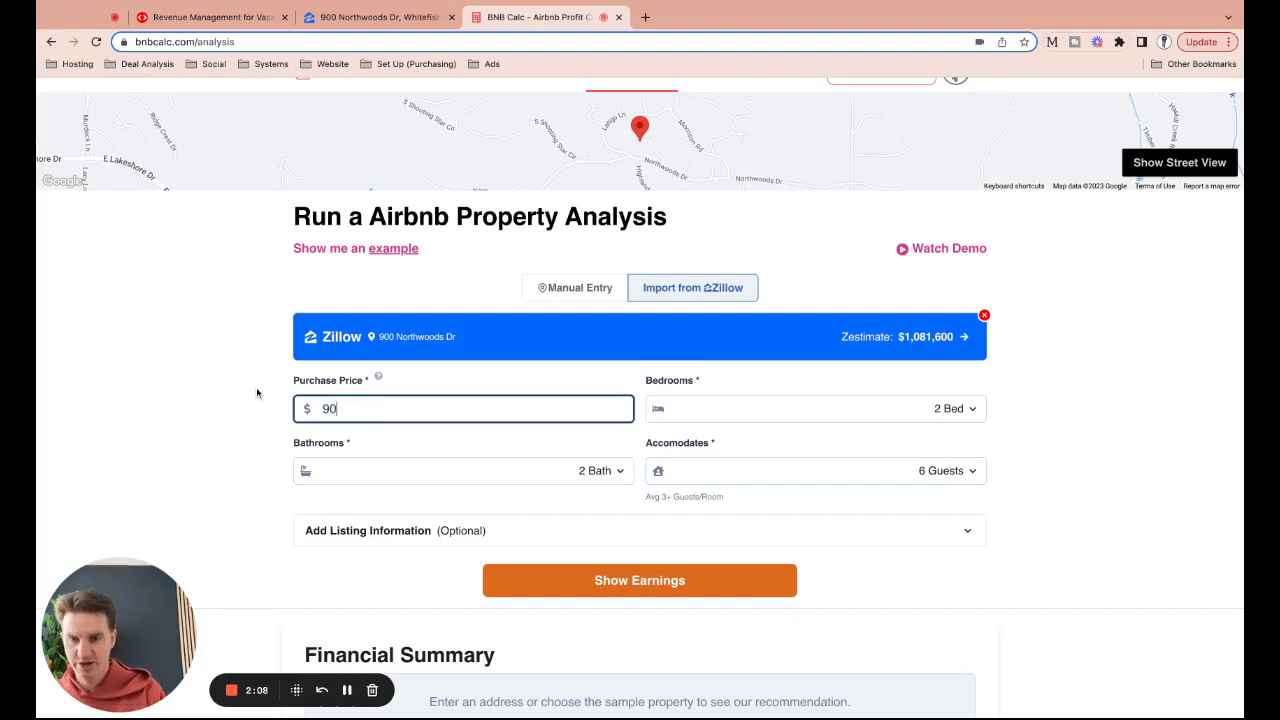
{"action": "type", "text": "0,000"}
{"action": "left_click", "coordinate": [200, 410]}
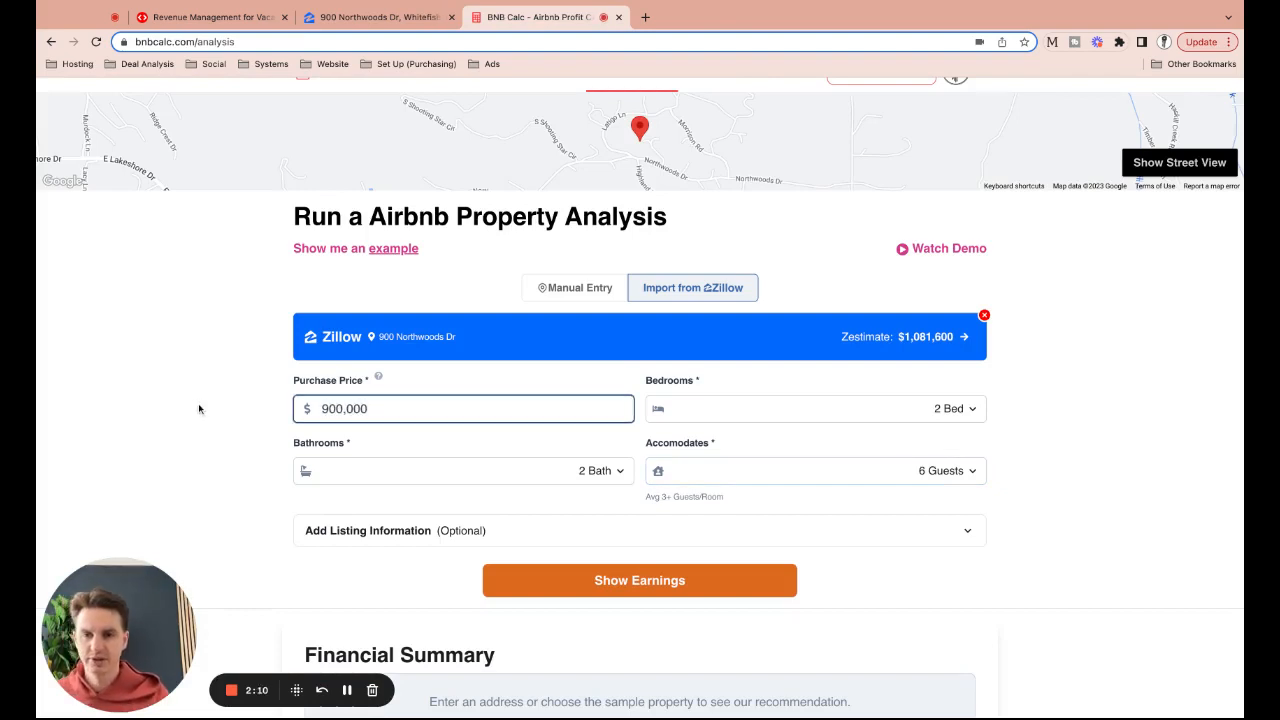
{"action": "left_click", "coordinate": [398, 531]}
{"action": "scroll", "coordinate": [398, 531], "scroll_direction": "down", "scroll_amount": 3}
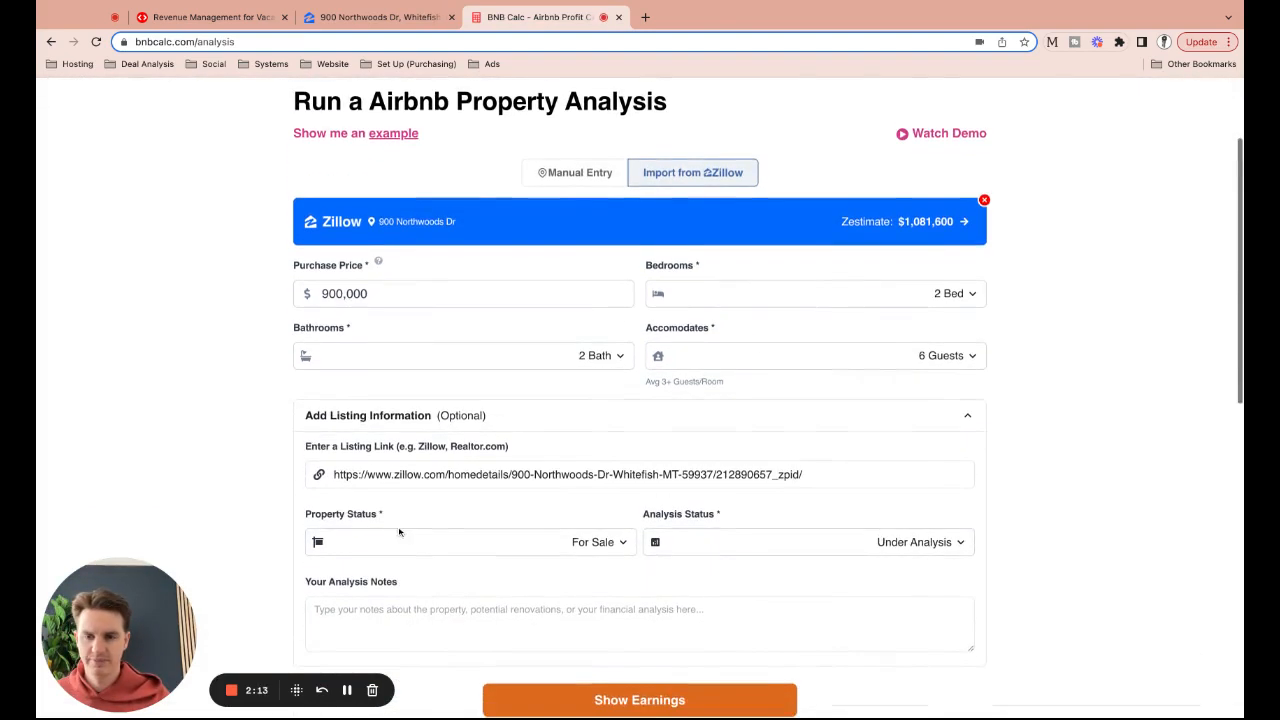
{"action": "scroll", "coordinate": [680, 560], "scroll_direction": "down", "scroll_amount": 1}
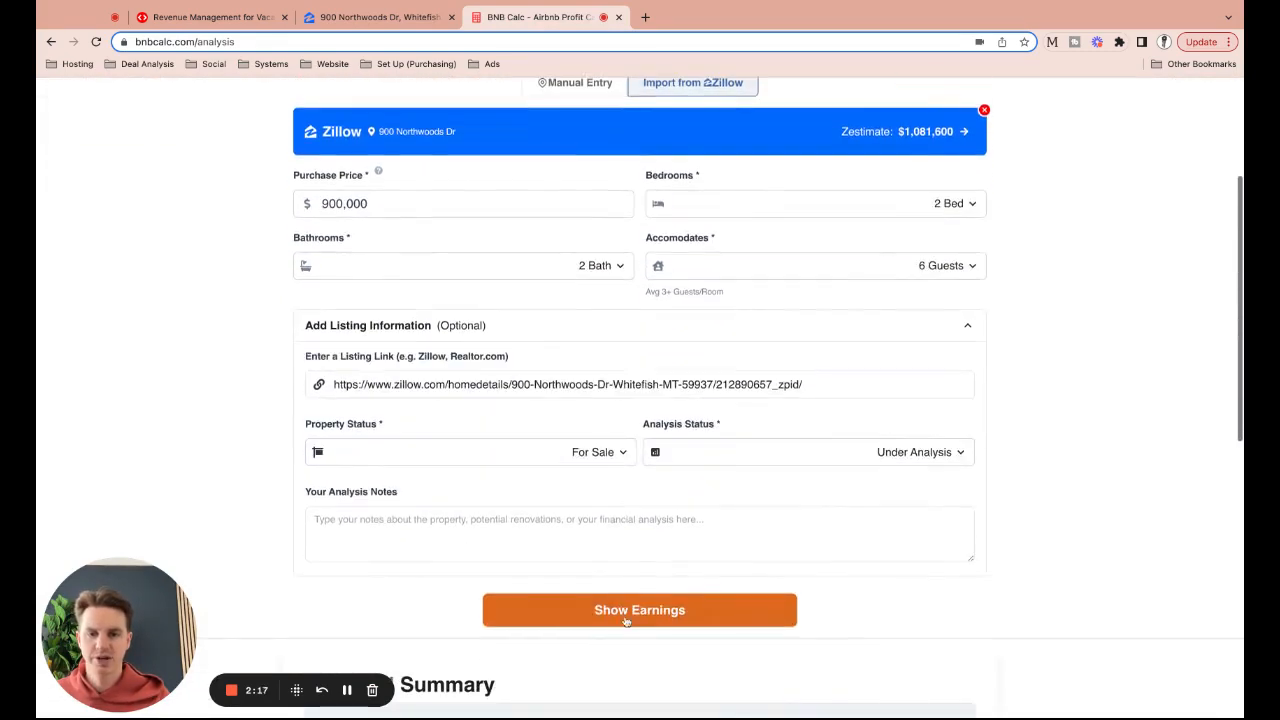
Generate the earnings projection ($338 daily rate, 52% occupancy, -$3,538 cash flow) and review it
{"action": "left_click", "coordinate": [624, 617]}
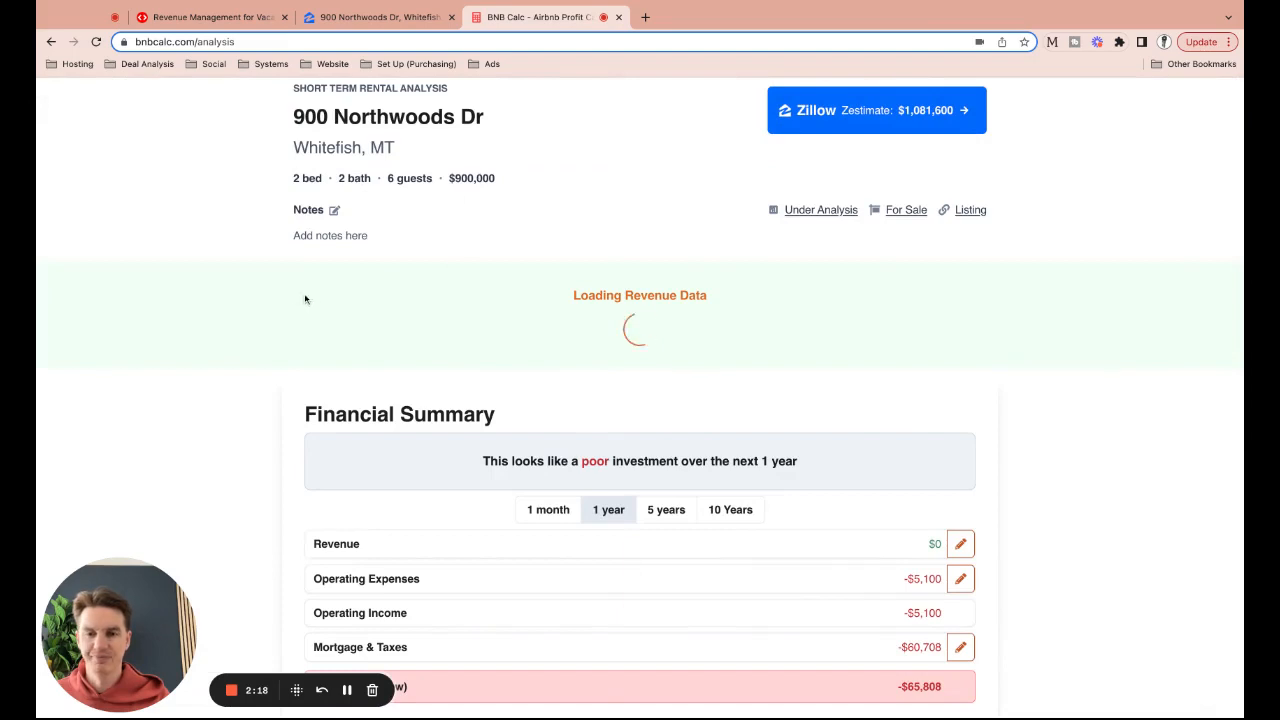
{"action": "scroll", "coordinate": [236, 287], "scroll_direction": "down", "scroll_amount": 4}
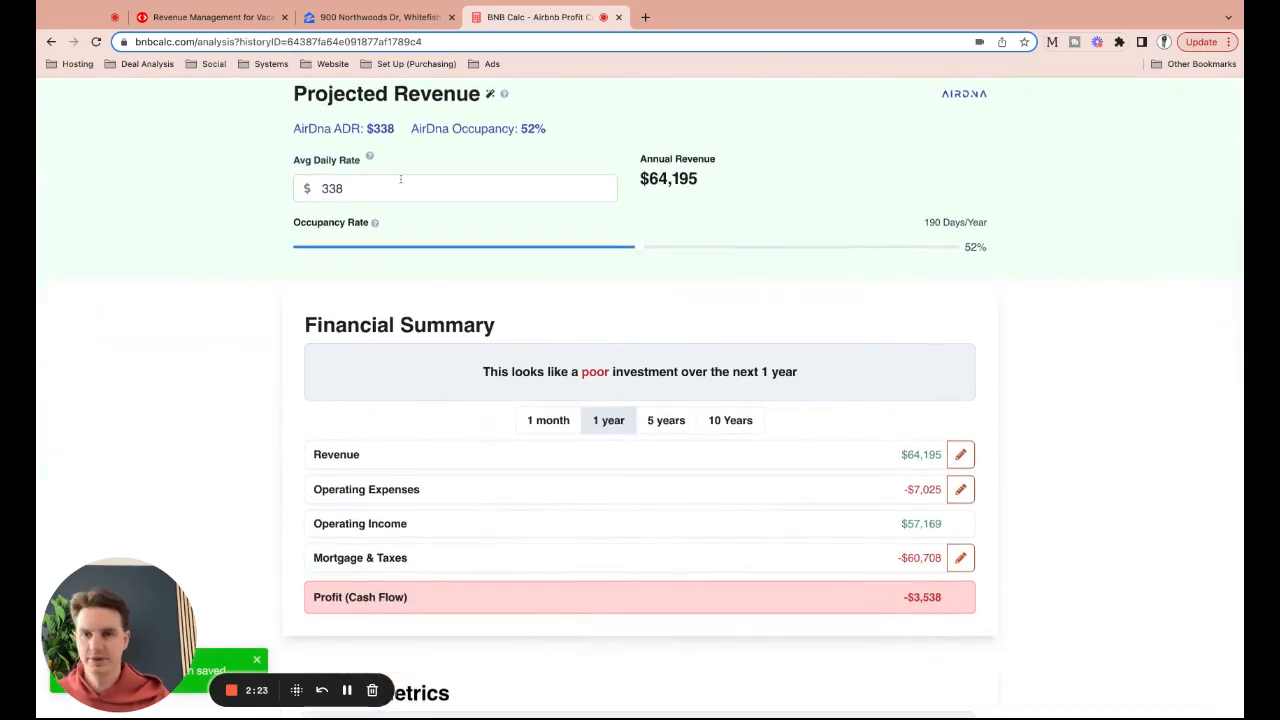
{"action": "scroll", "coordinate": [464, 243], "scroll_direction": "down", "scroll_amount": 4}
{"action": "scroll", "coordinate": [468, 246], "scroll_direction": "up", "scroll_amount": 5}
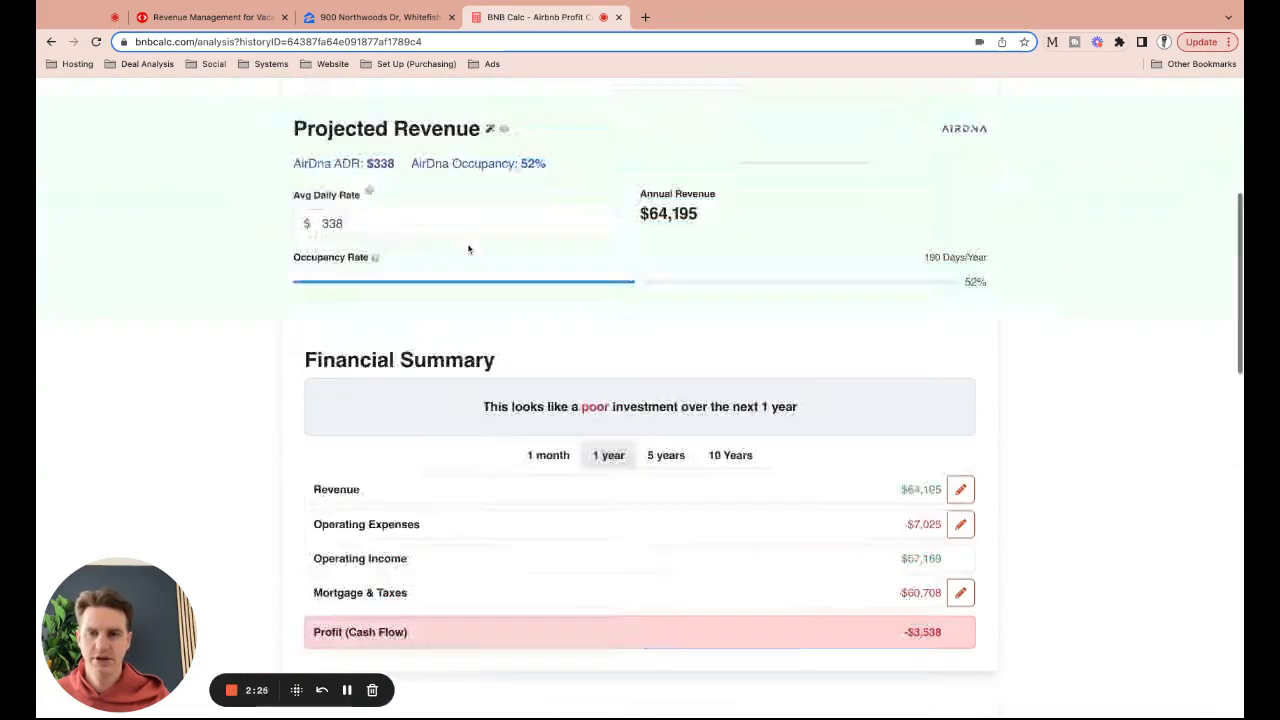
{"action": "scroll", "coordinate": [468, 248], "scroll_direction": "up", "scroll_amount": 5}
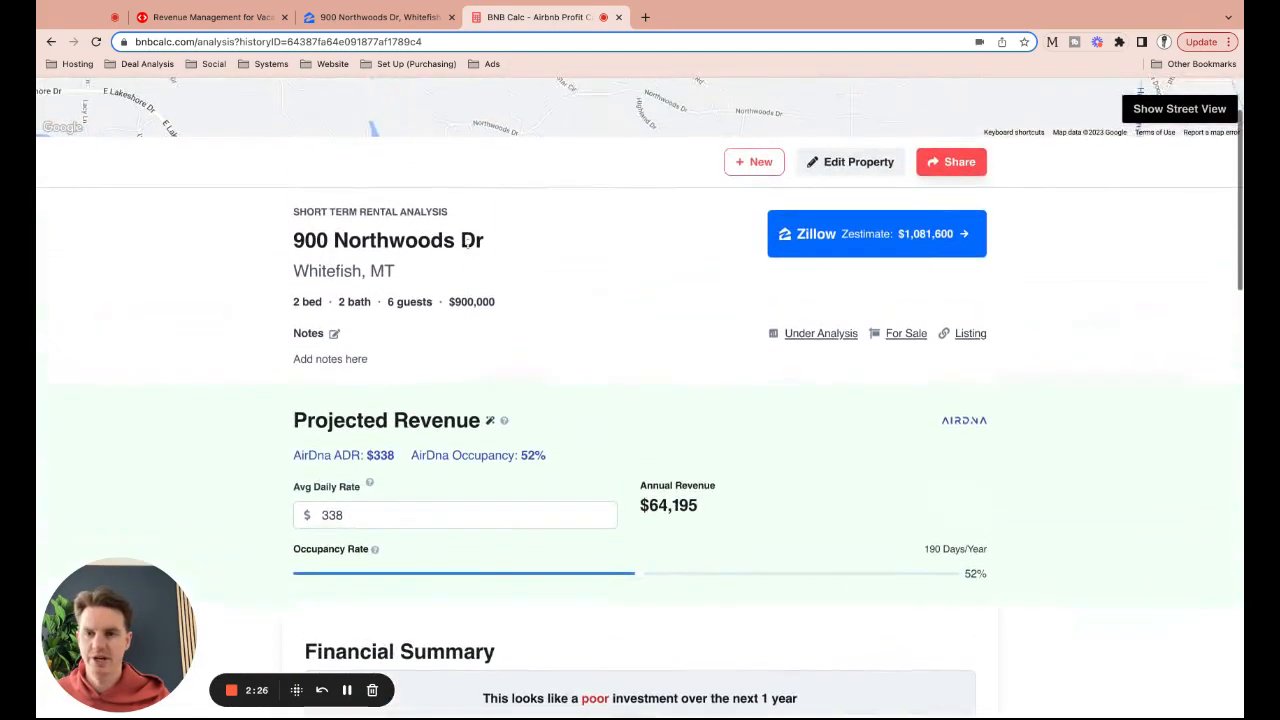
{"action": "left_click", "coordinate": [215, 17]}
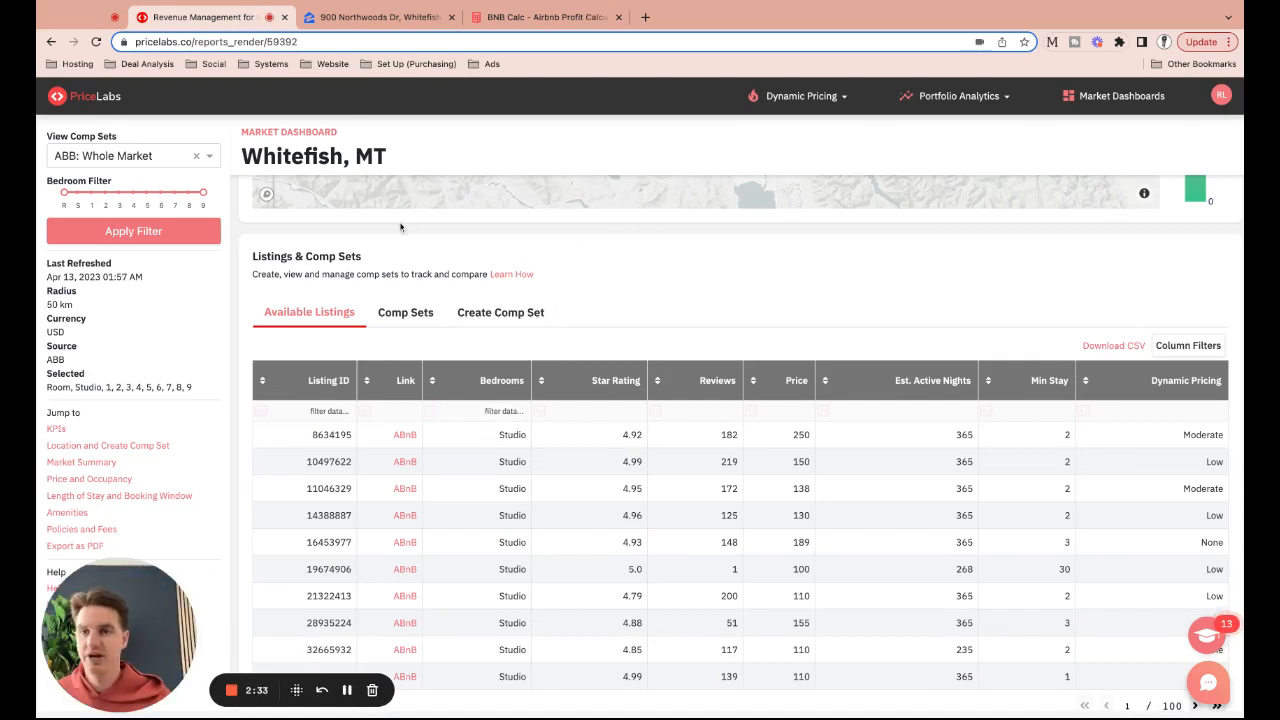
Filter the Whitefish listings to 2 bedrooms
{"action": "type", "text": "2"}
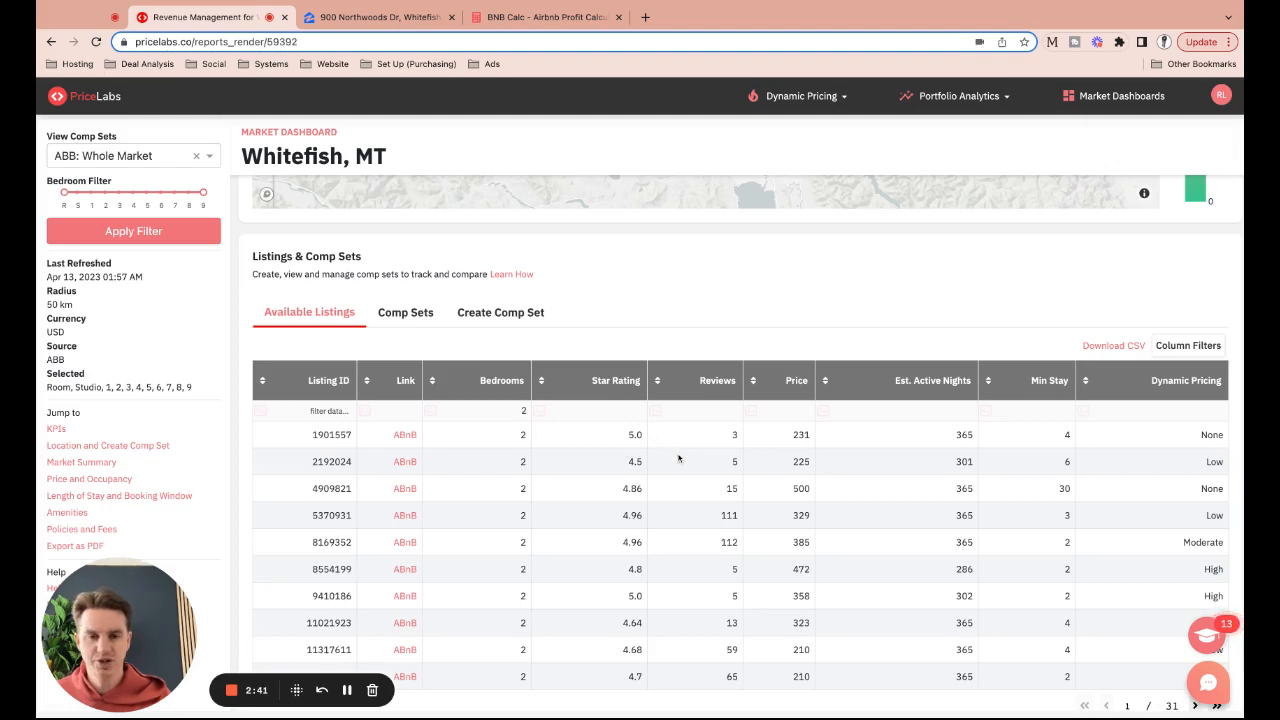
{"action": "scroll", "coordinate": [680, 456], "scroll_direction": "down", "scroll_amount": 1}
{"action": "scroll", "coordinate": [680, 468], "scroll_direction": "down", "scroll_amount": 1}
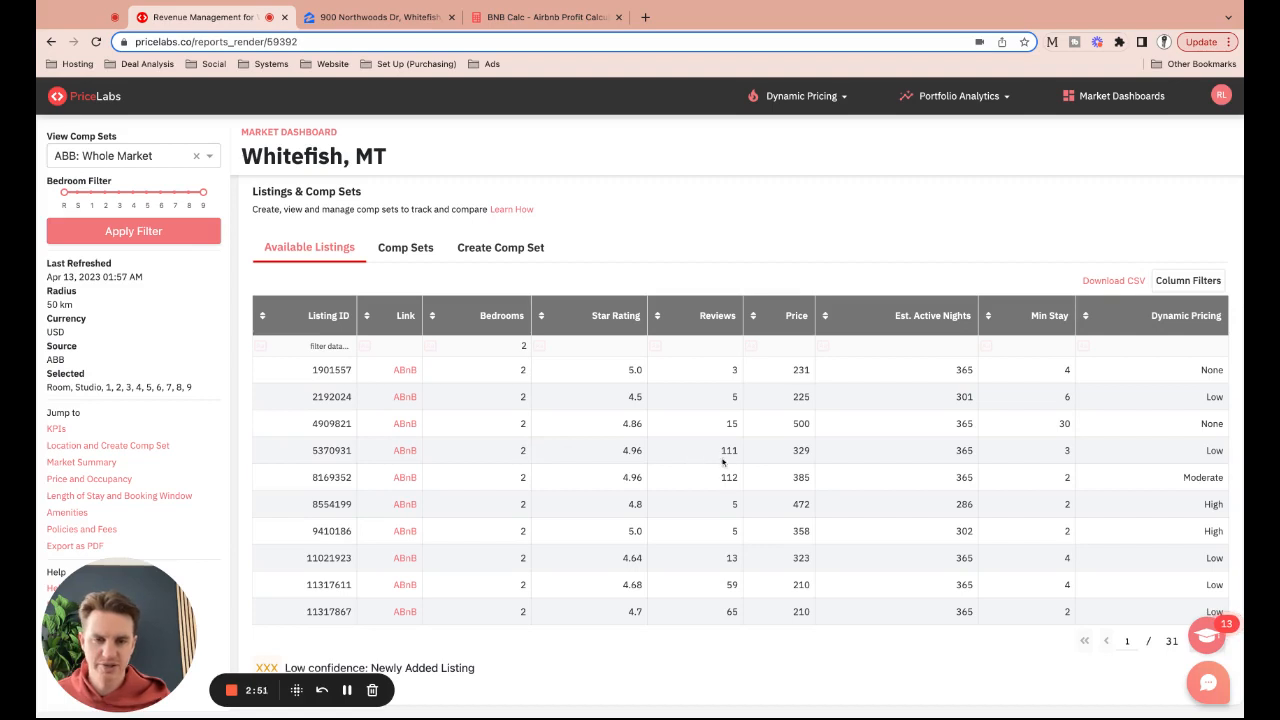
Open comparable listings 8169352, 8554199 and 11021923 on Airbnb and view Walking Bear Cabin
{"action": "double_click", "coordinate": [404, 478]}
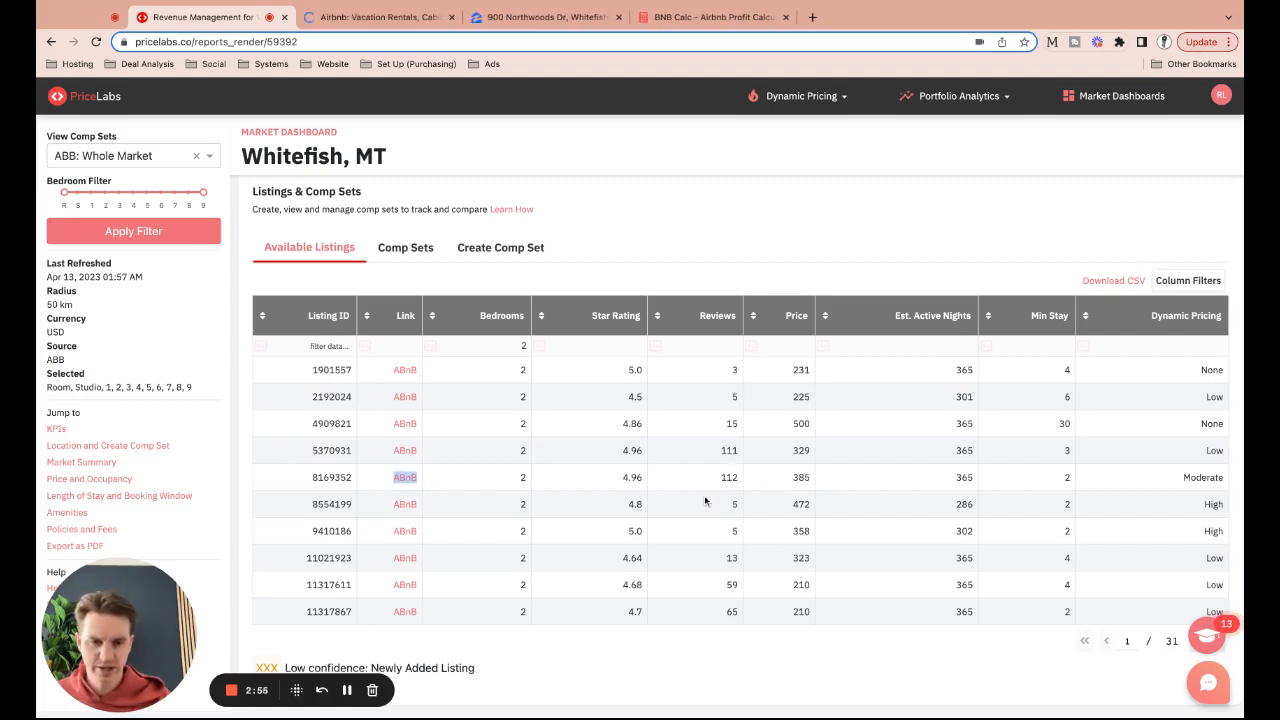
{"action": "double_click", "coordinate": [404, 505]}
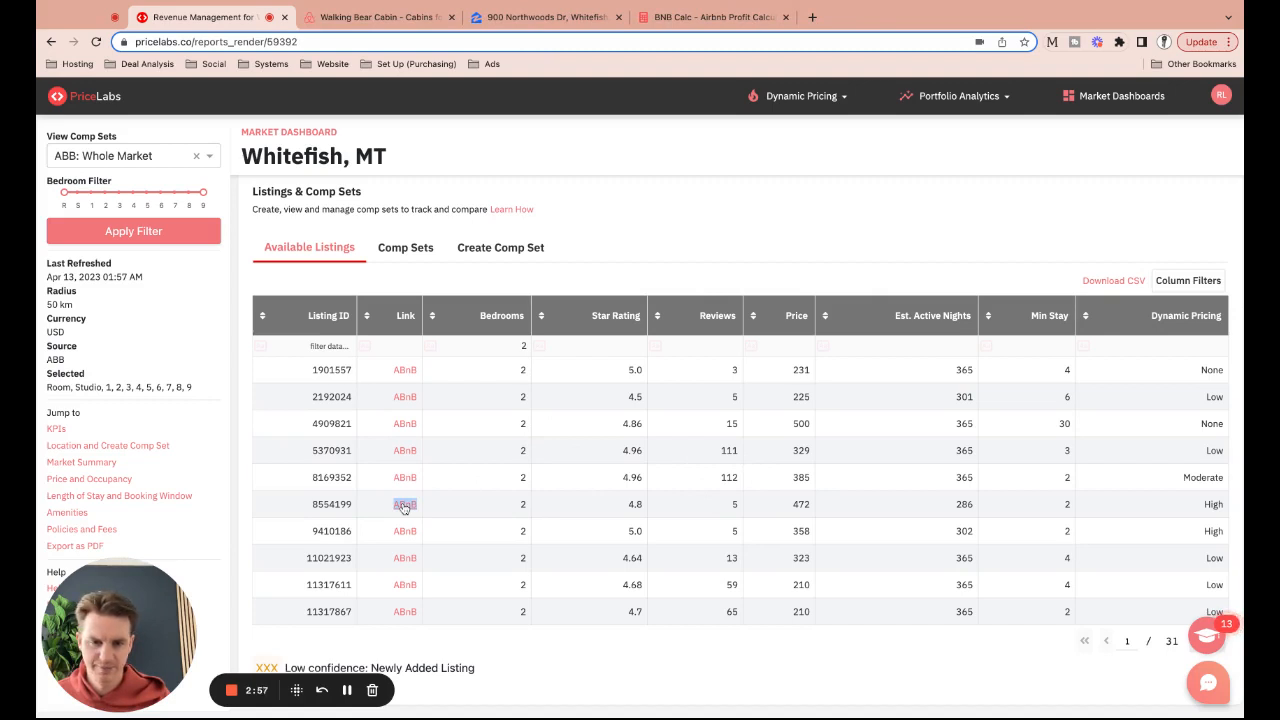
{"action": "double_click", "coordinate": [404, 558]}
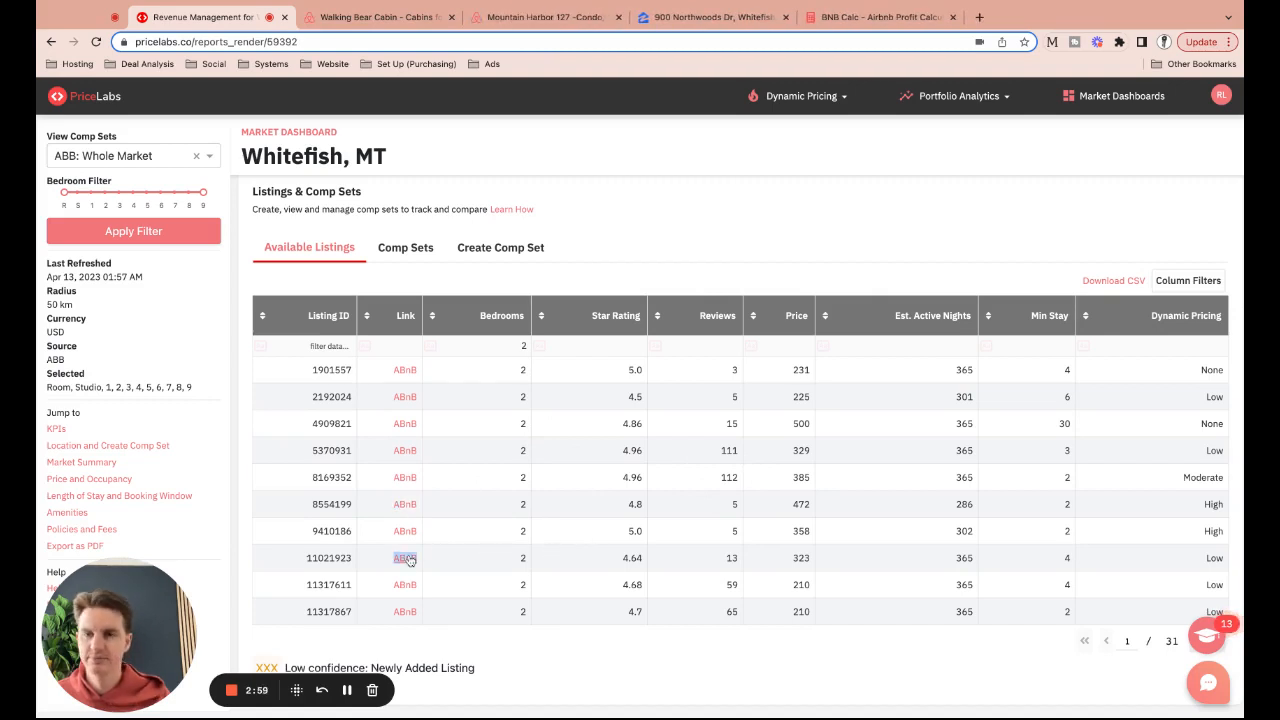
{"action": "left_click", "coordinate": [399, 20]}
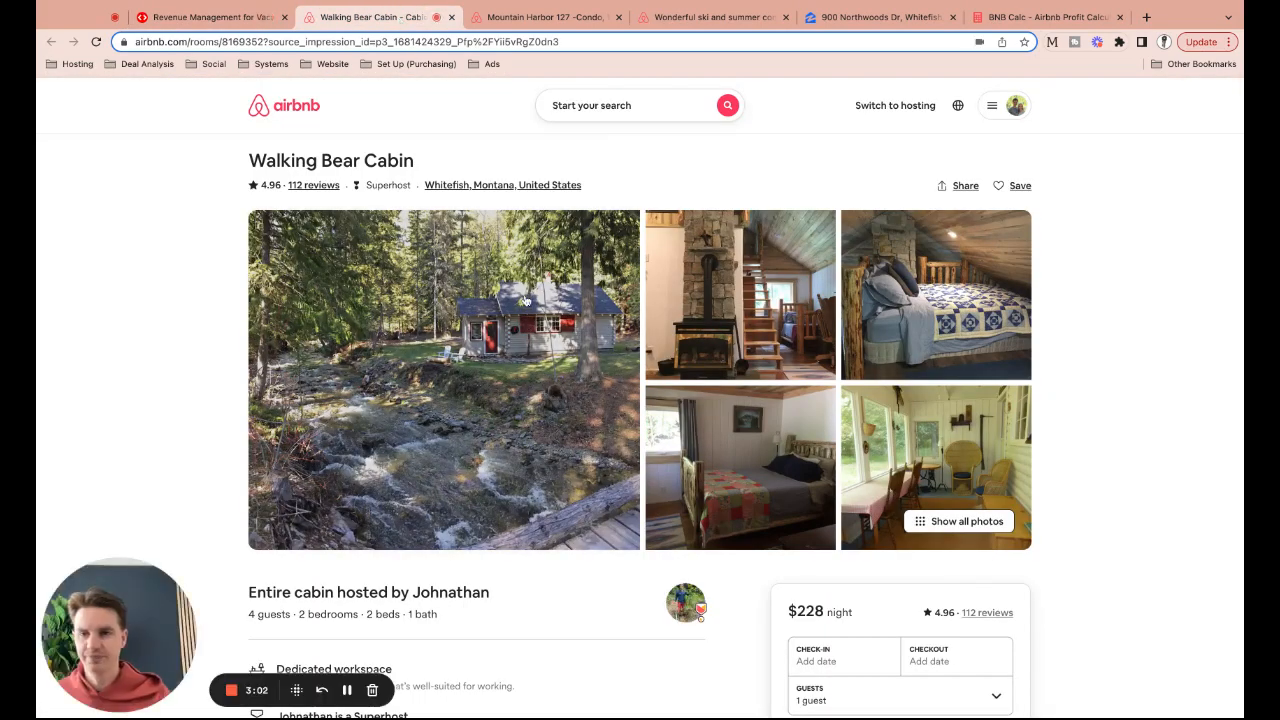
Look through the Walking Bear Cabin photo tour
{"action": "left_click", "coordinate": [524, 300]}
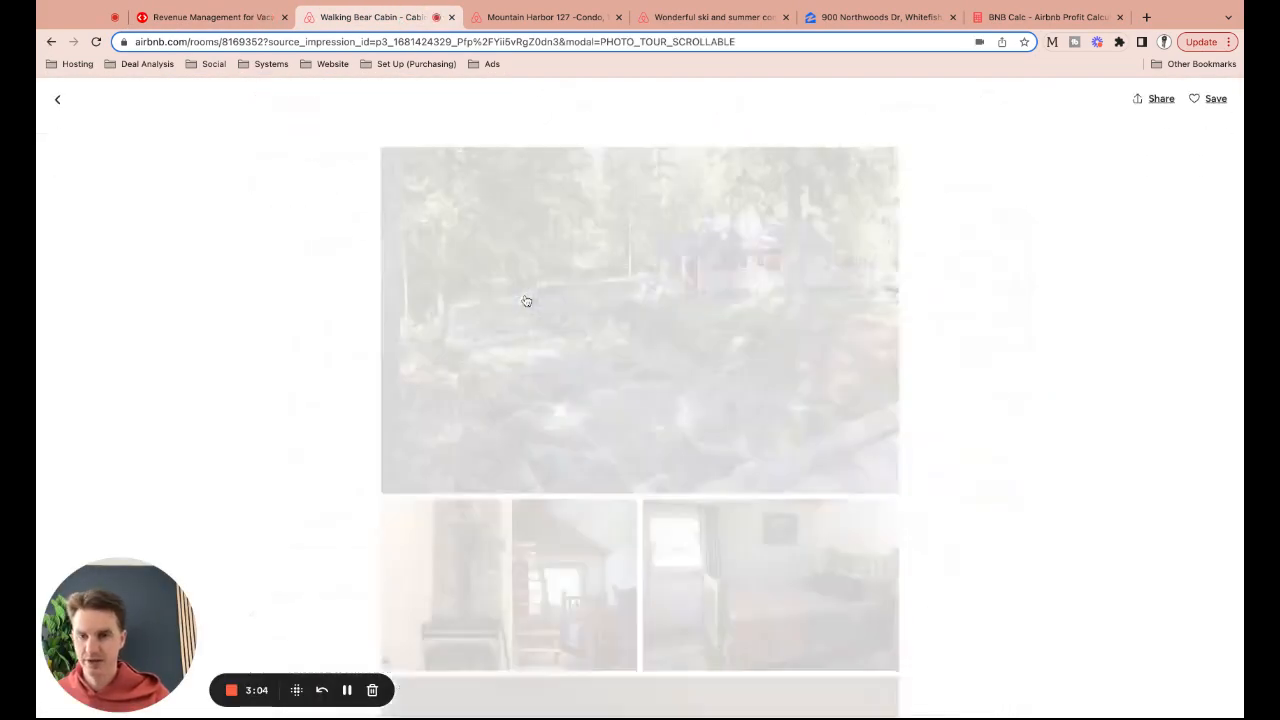
{"action": "scroll", "coordinate": [532, 308], "scroll_direction": "down", "scroll_amount": 2}
{"action": "scroll", "coordinate": [532, 310], "scroll_direction": "down", "scroll_amount": 8}
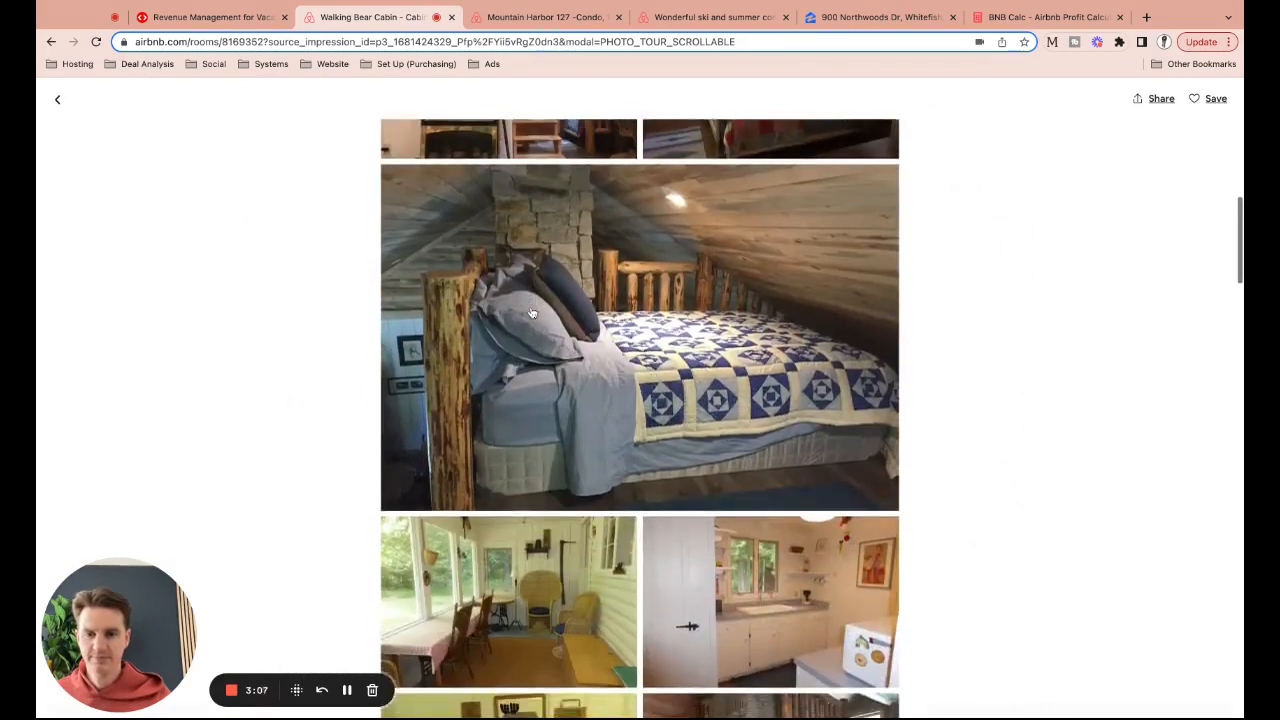
{"action": "scroll", "coordinate": [532, 315], "scroll_direction": "down", "scroll_amount": 7}
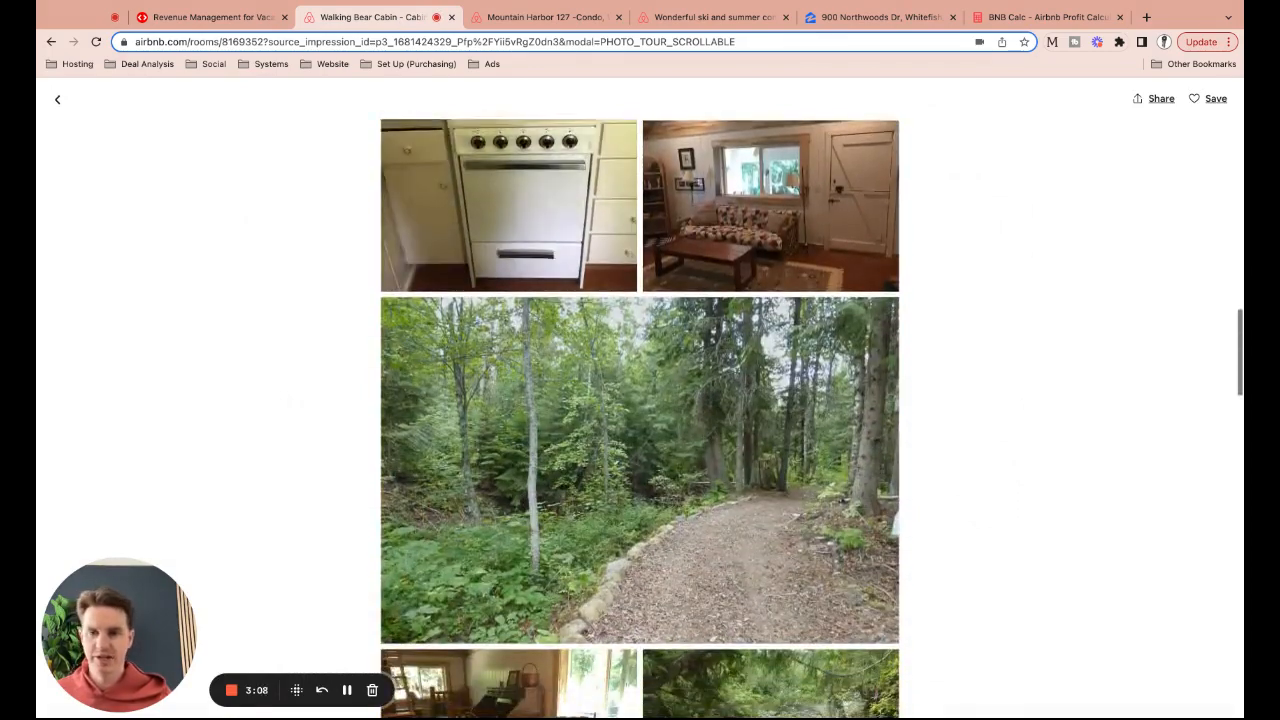
{"action": "scroll", "coordinate": [532, 315], "scroll_direction": "down", "scroll_amount": 8}
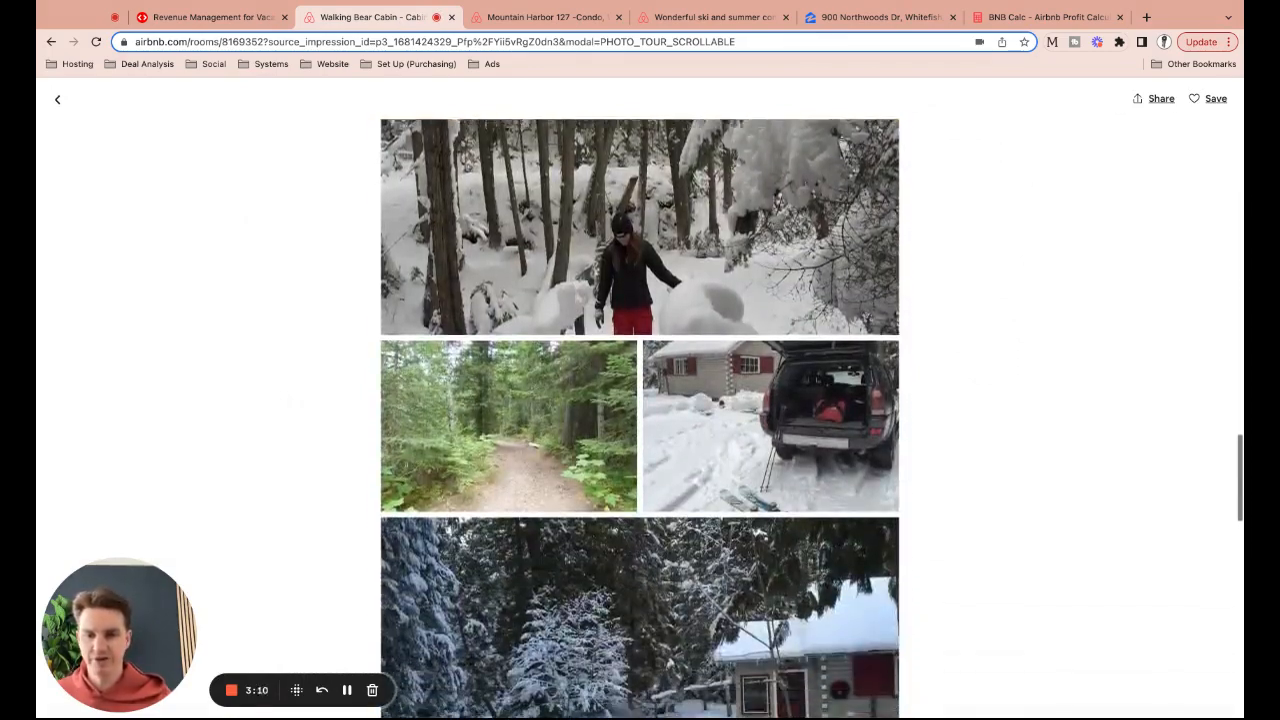
{"action": "scroll", "coordinate": [532, 315], "scroll_direction": "down", "scroll_amount": 5}
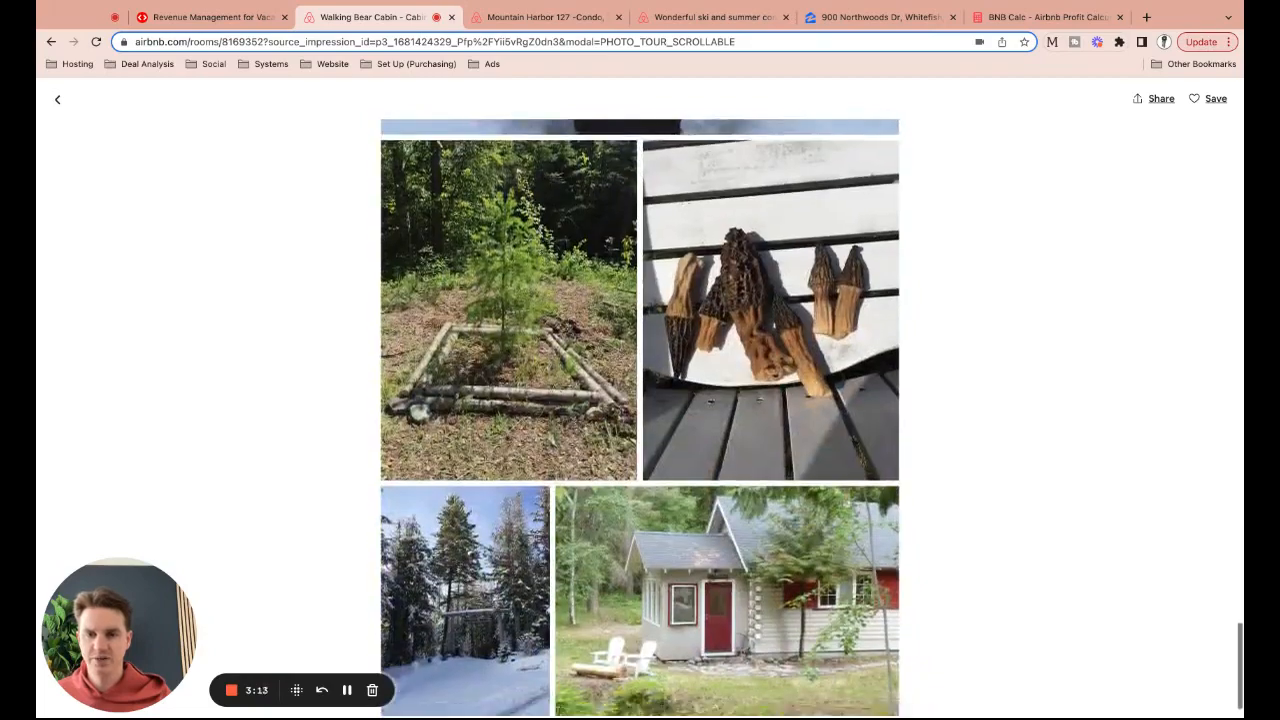
{"action": "left_click", "coordinate": [58, 100]}
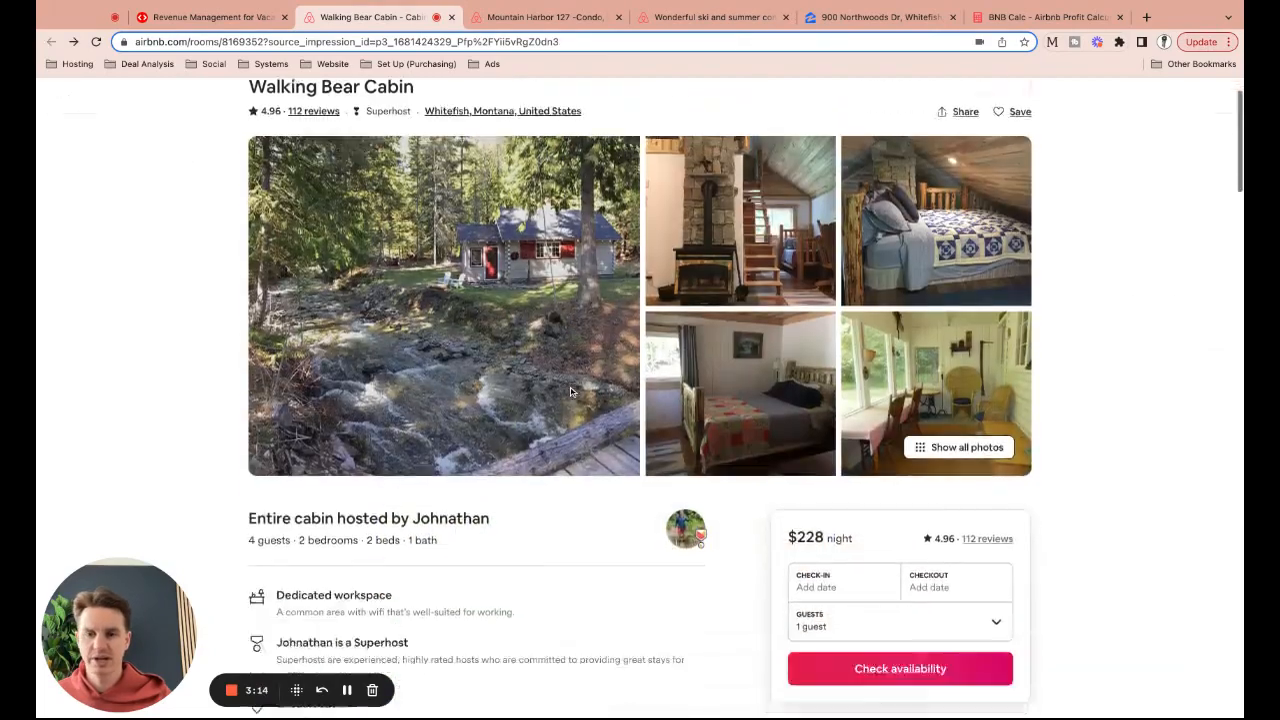
Read the cabin's full description and reviews, then close its tab
{"action": "scroll", "coordinate": [571, 391], "scroll_direction": "down", "scroll_amount": 4}
{"action": "scroll", "coordinate": [571, 391], "scroll_direction": "down", "scroll_amount": 3}
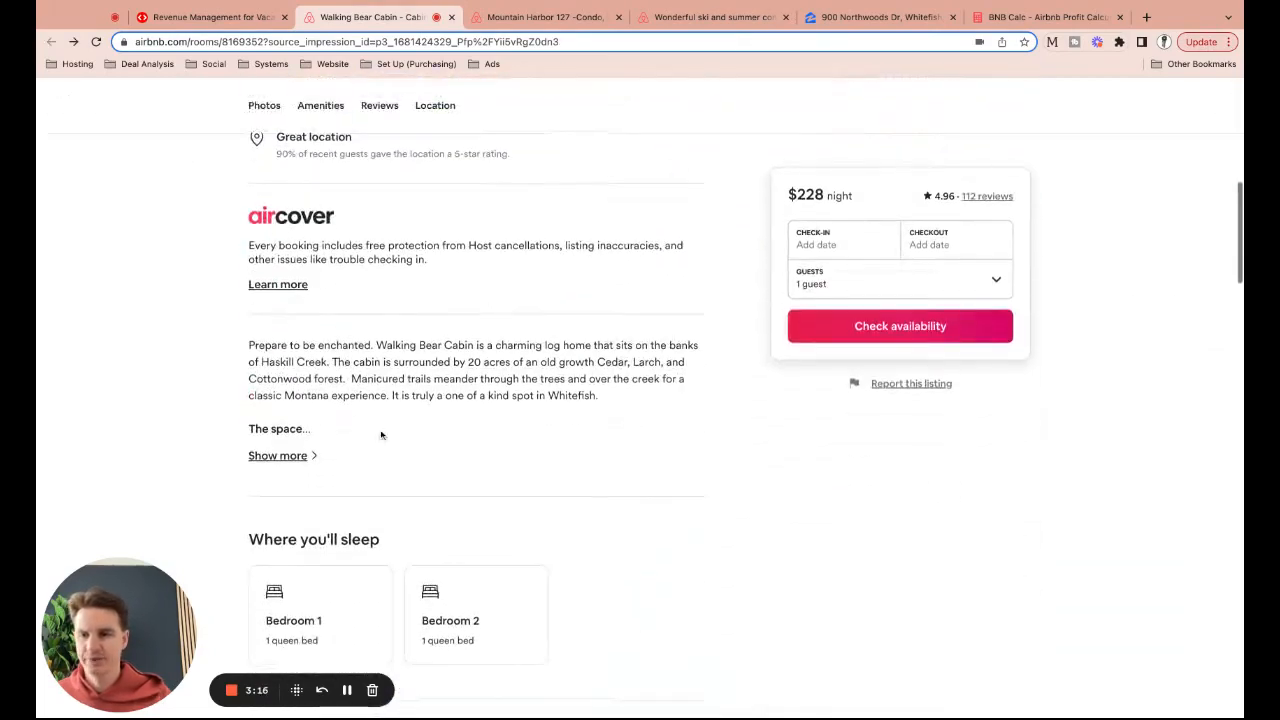
{"action": "left_click", "coordinate": [284, 455]}
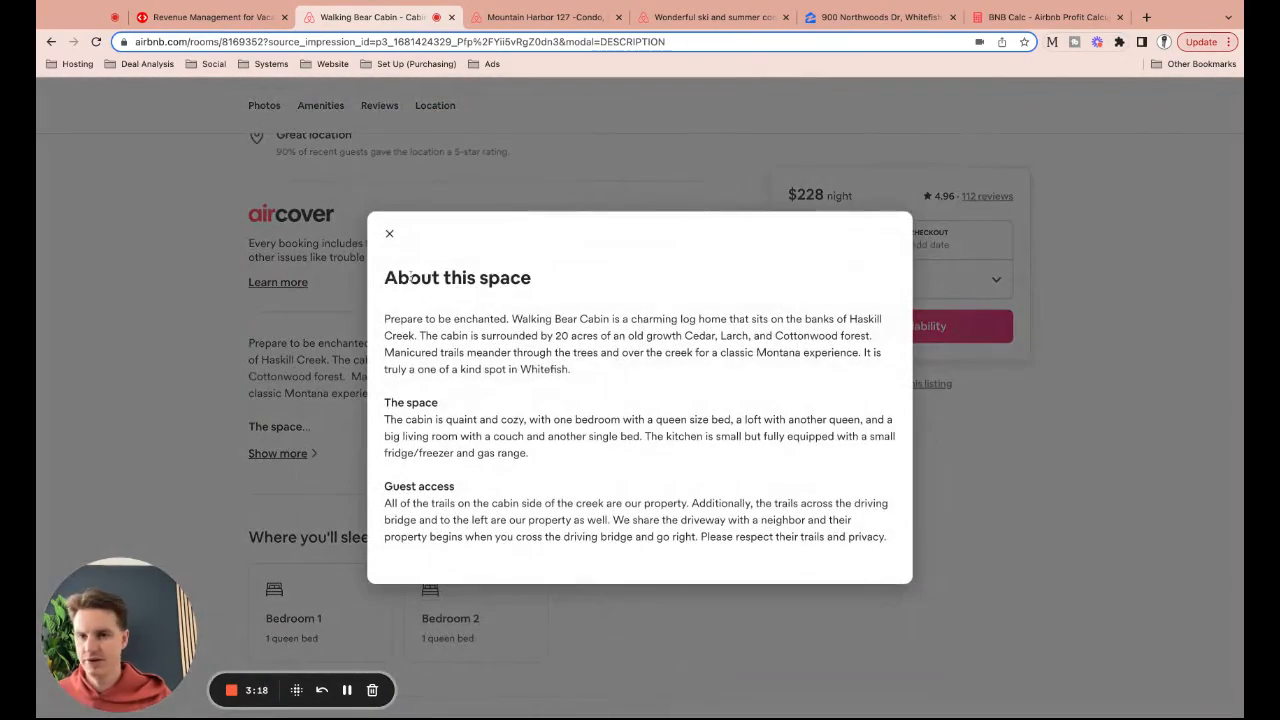
{"action": "left_click", "coordinate": [389, 233]}
{"action": "scroll", "coordinate": [428, 336], "scroll_direction": "down", "scroll_amount": 5}
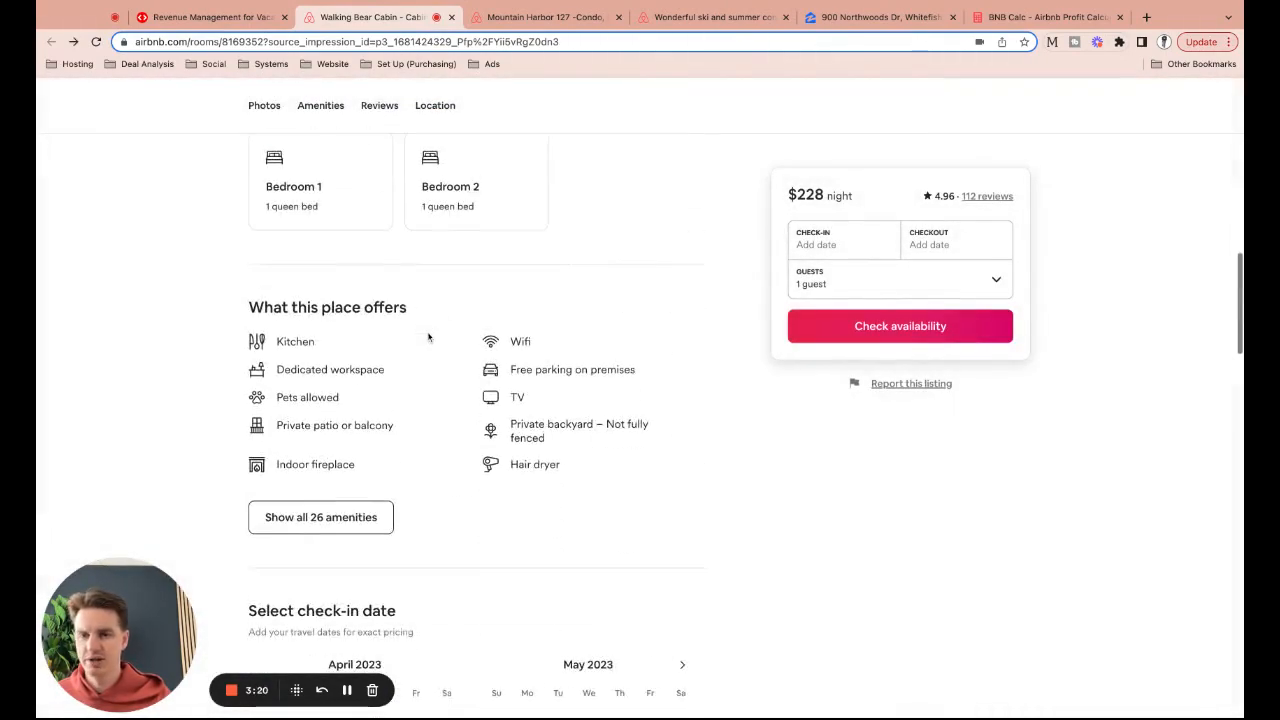
{"action": "scroll", "coordinate": [428, 336], "scroll_direction": "down", "scroll_amount": 10}
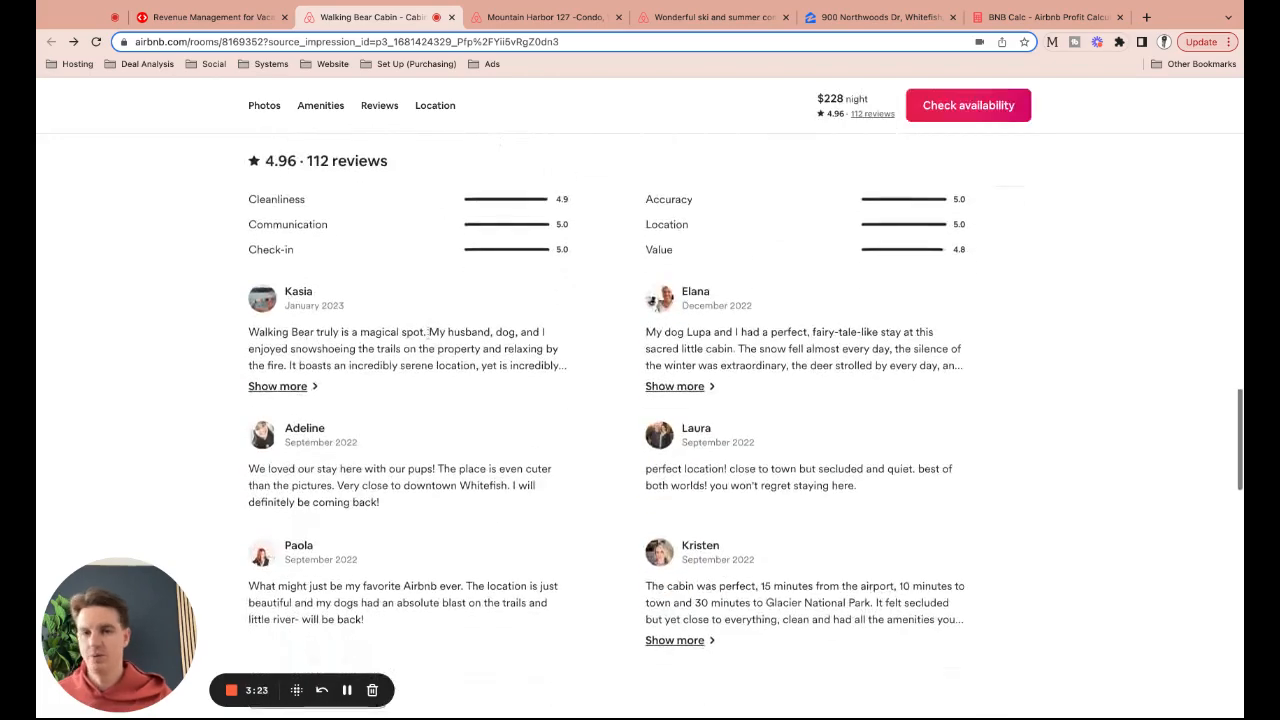
{"action": "scroll", "coordinate": [428, 336], "scroll_direction": "up", "scroll_amount": 15}
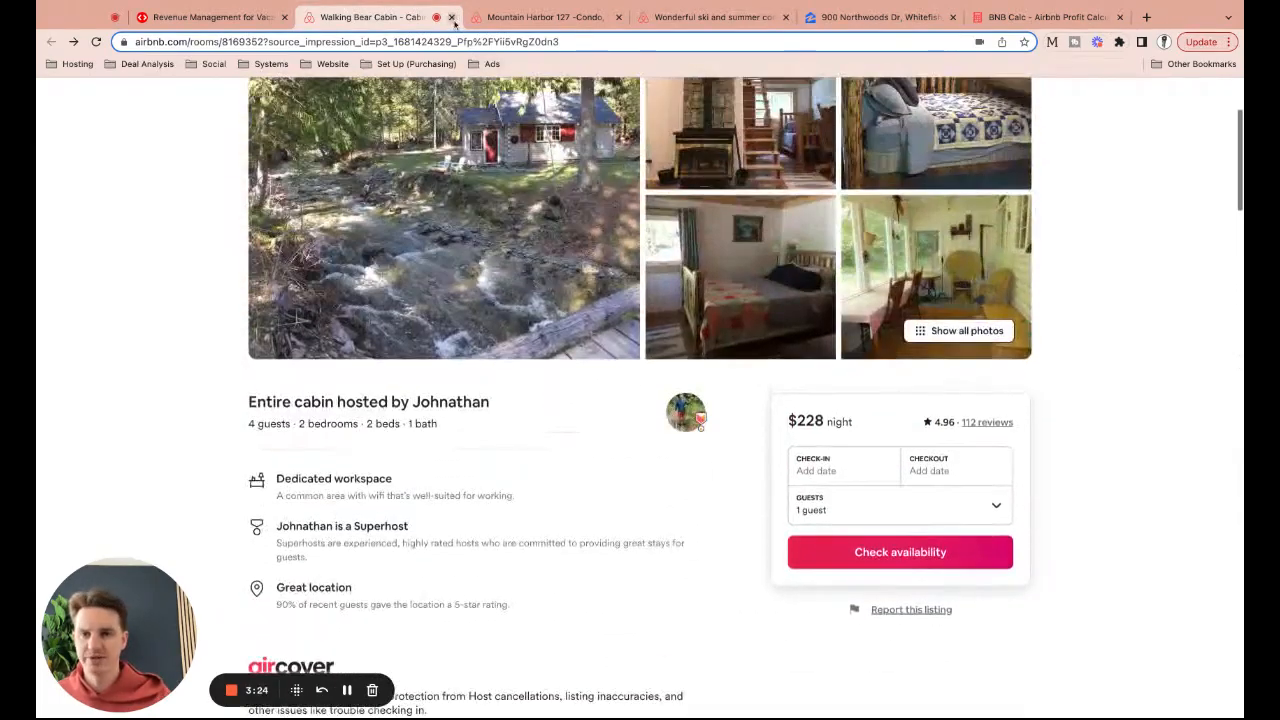
{"action": "left_click", "coordinate": [451, 17]}
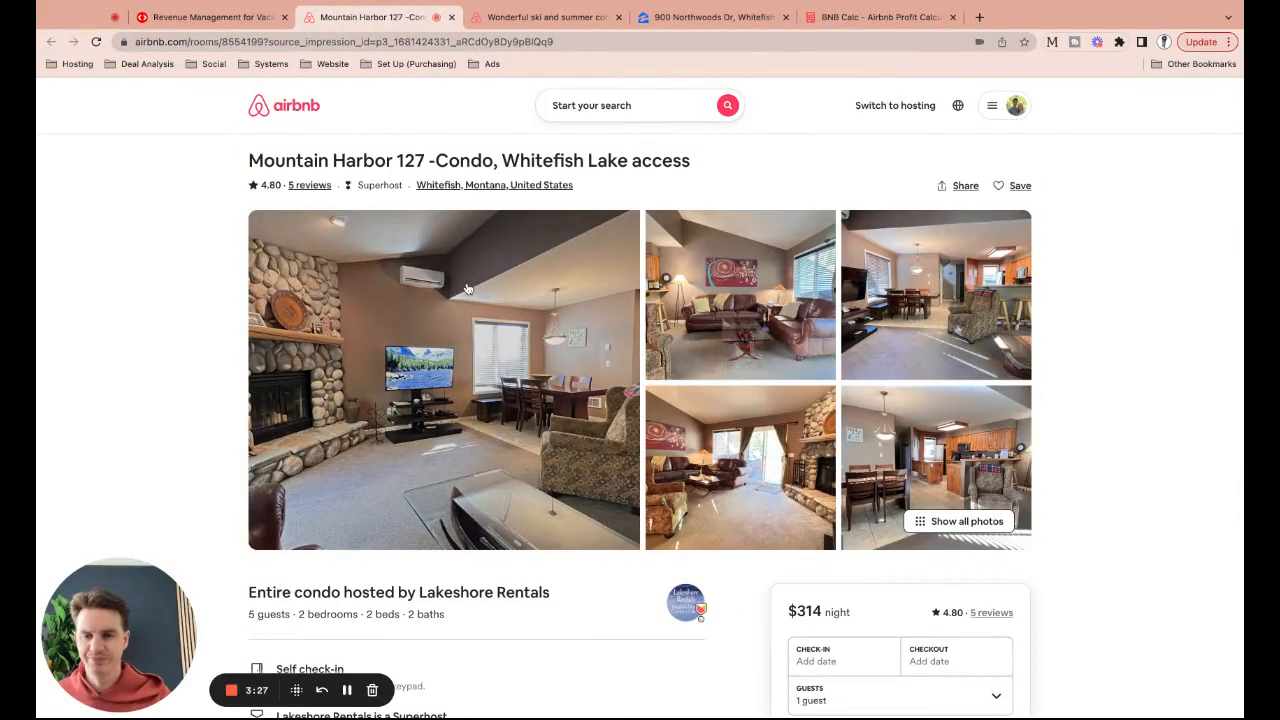
Look through the Mountain Harbor 127 condo's photo tour
{"action": "left_click", "coordinate": [466, 289]}
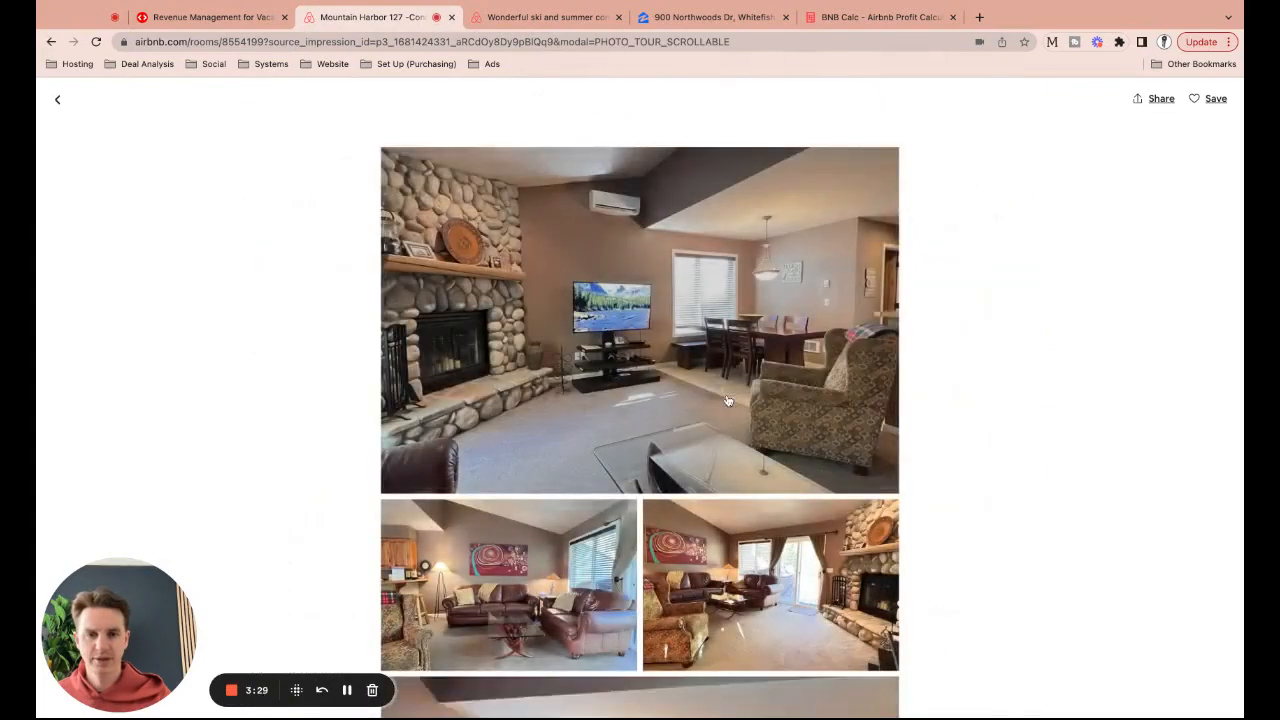
{"action": "scroll", "coordinate": [727, 400], "scroll_direction": "down", "scroll_amount": 3}
{"action": "scroll", "coordinate": [727, 400], "scroll_direction": "down", "scroll_amount": 2}
{"action": "scroll", "coordinate": [728, 403], "scroll_direction": "down", "scroll_amount": 5}
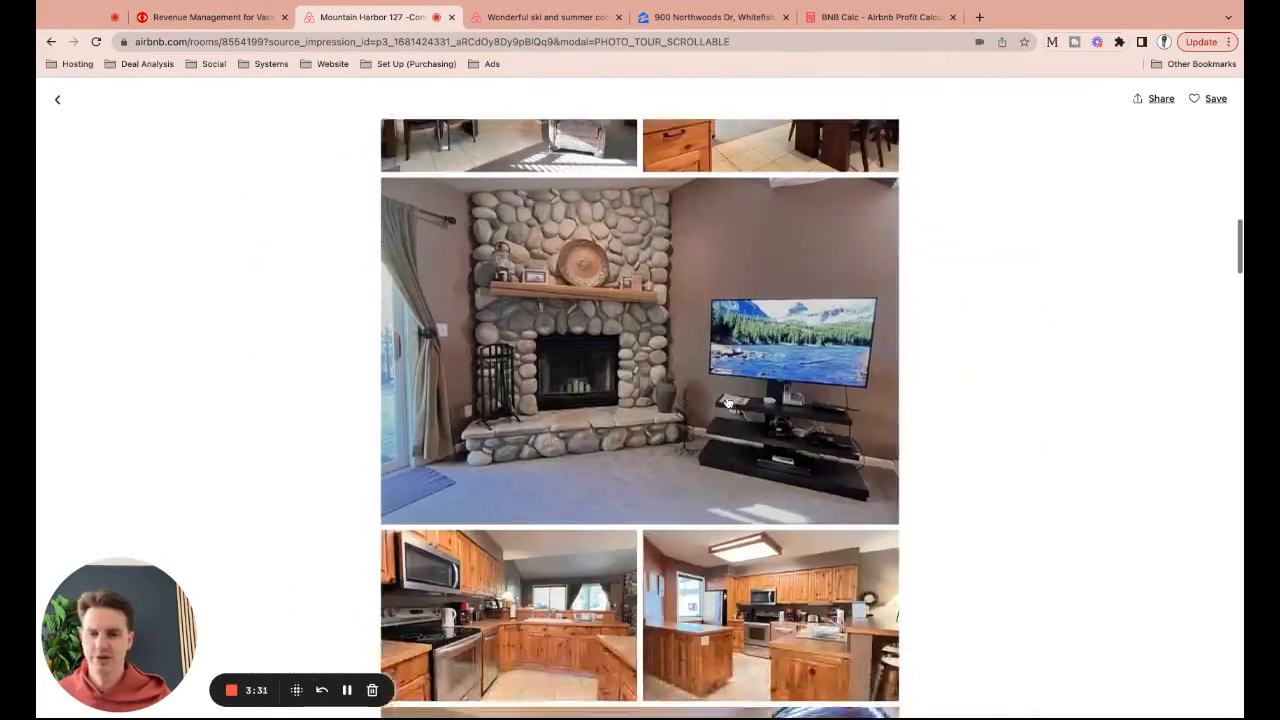
{"action": "scroll", "coordinate": [728, 403], "scroll_direction": "up", "scroll_amount": 2}
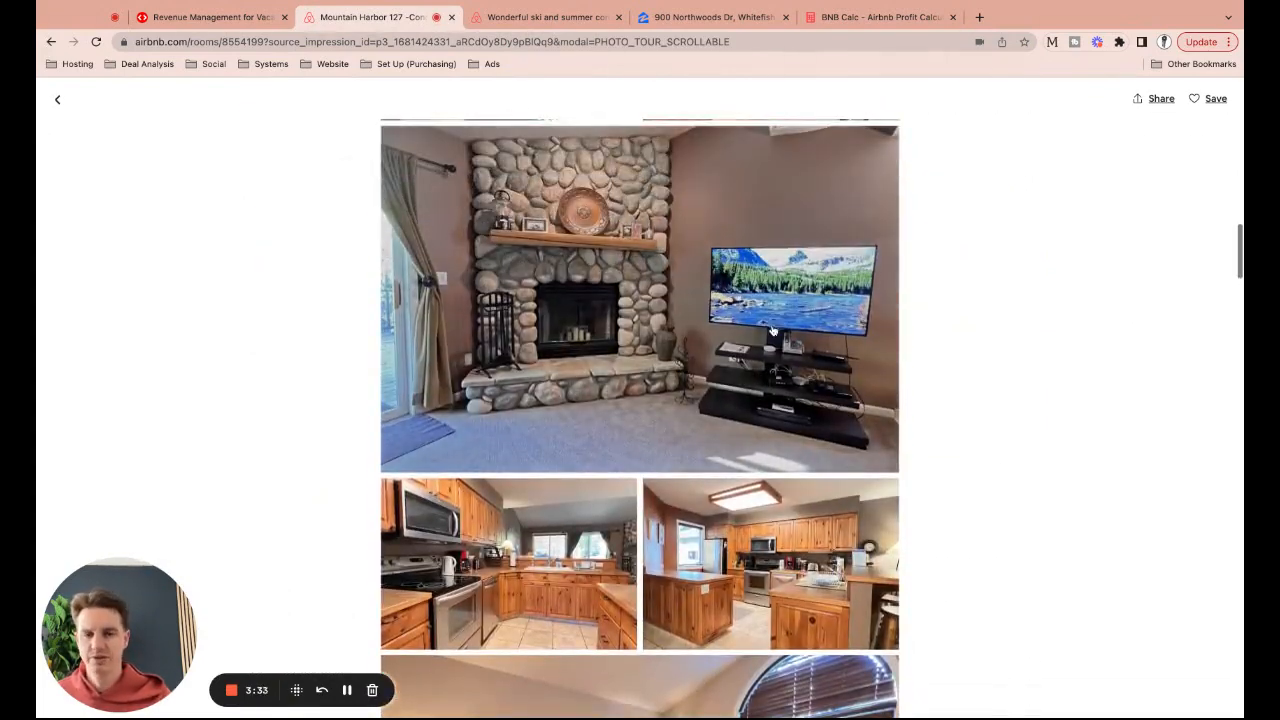
{"action": "scroll", "coordinate": [772, 330], "scroll_direction": "down", "scroll_amount": 5}
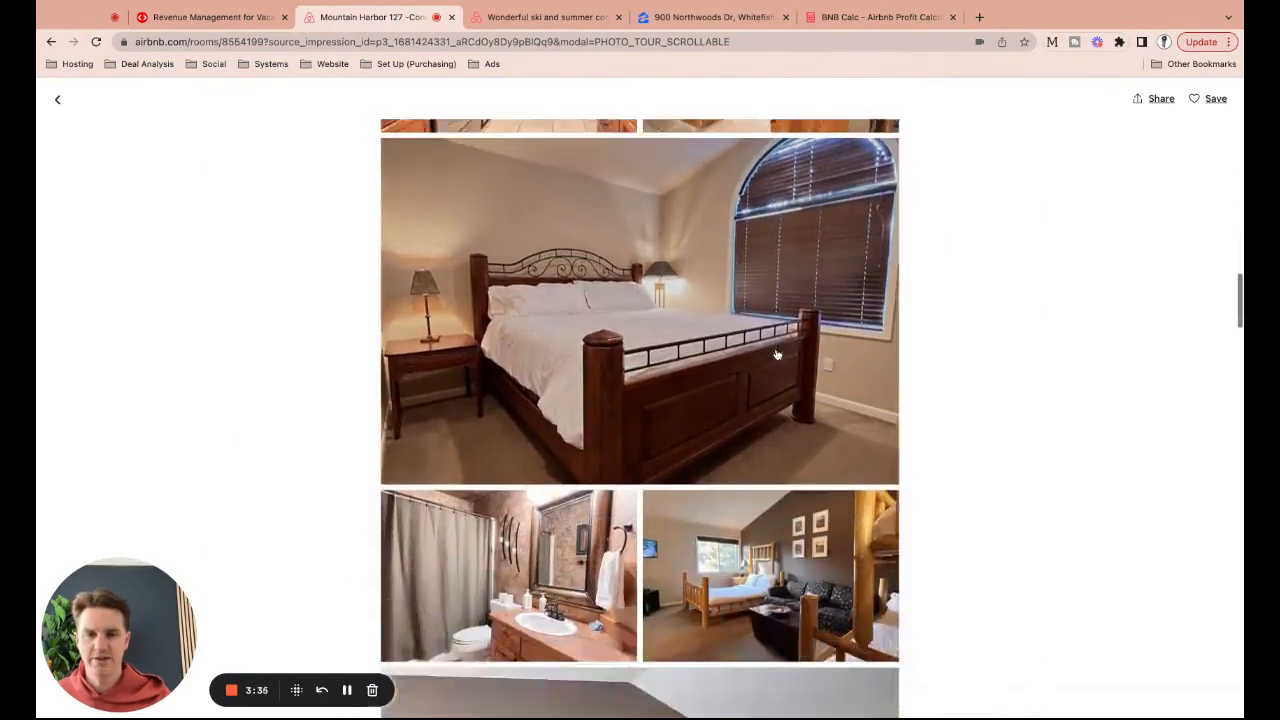
{"action": "scroll", "coordinate": [776, 354], "scroll_direction": "down", "scroll_amount": 15}
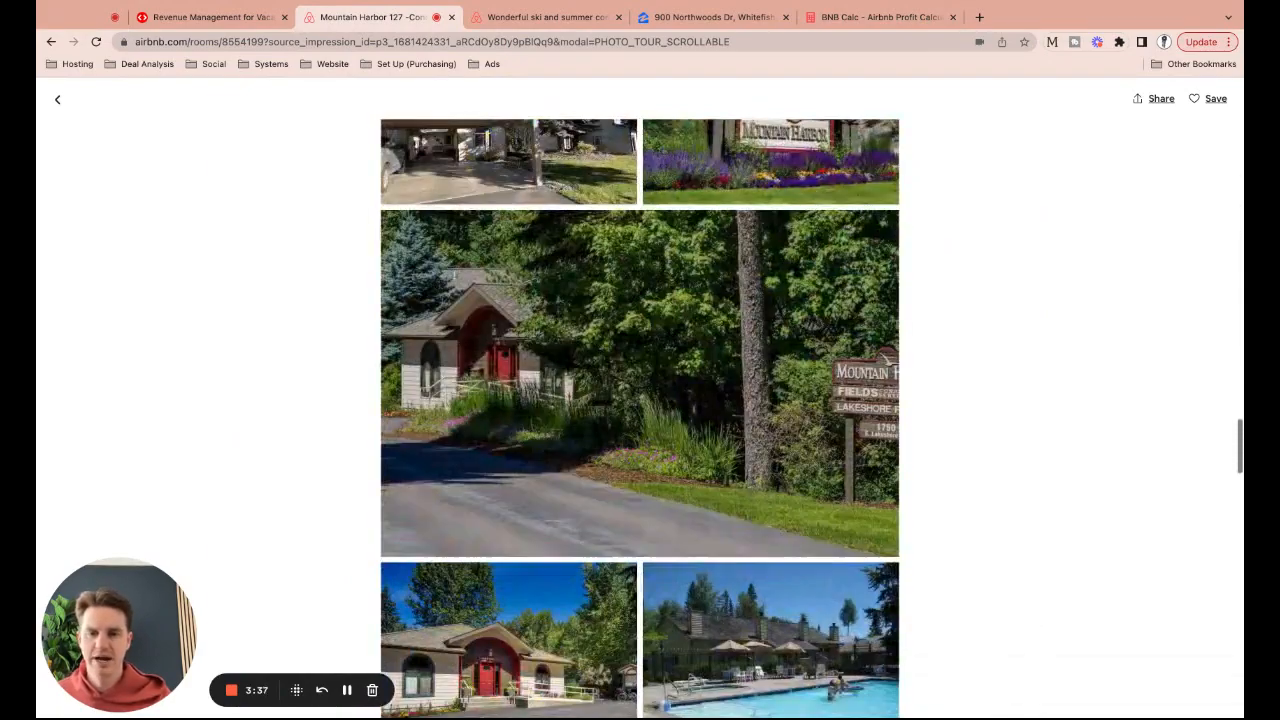
{"action": "scroll", "coordinate": [405, 206], "scroll_direction": "down", "scroll_amount": 12}
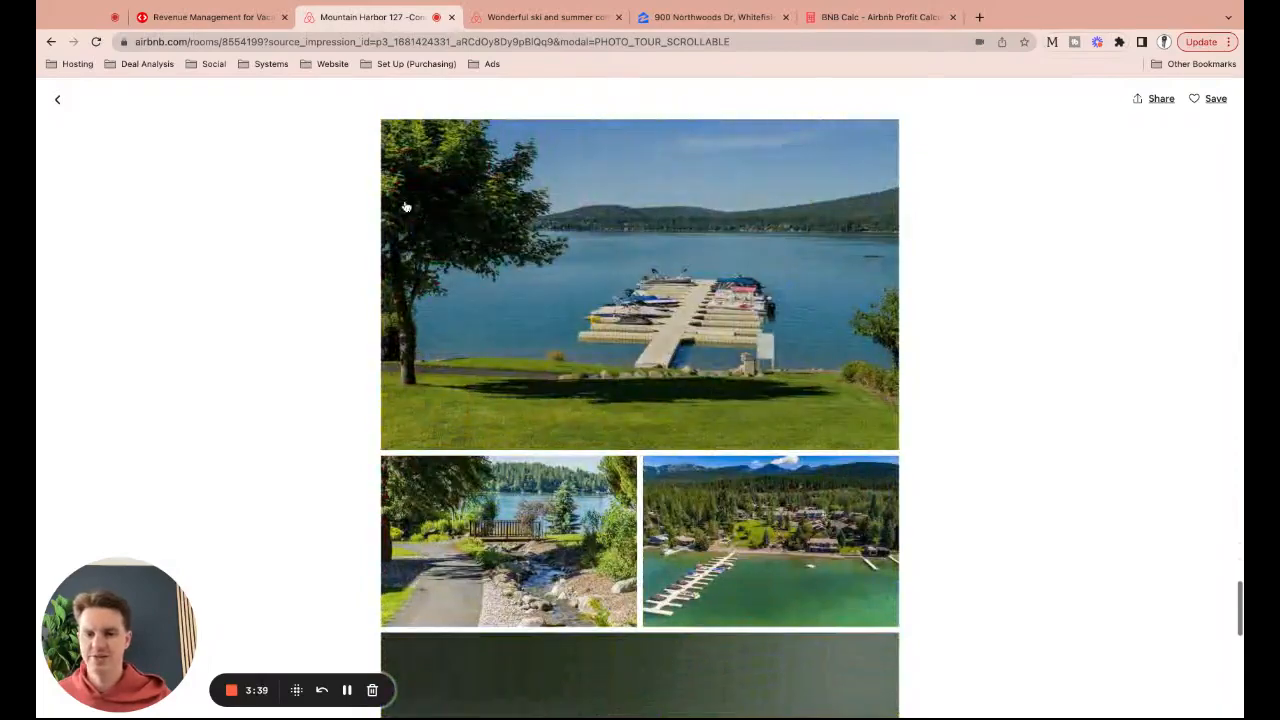
{"action": "left_click", "coordinate": [57, 99]}
Read the condo's full space description, then close its tab
{"action": "scroll", "coordinate": [310, 316], "scroll_direction": "down", "scroll_amount": 4}
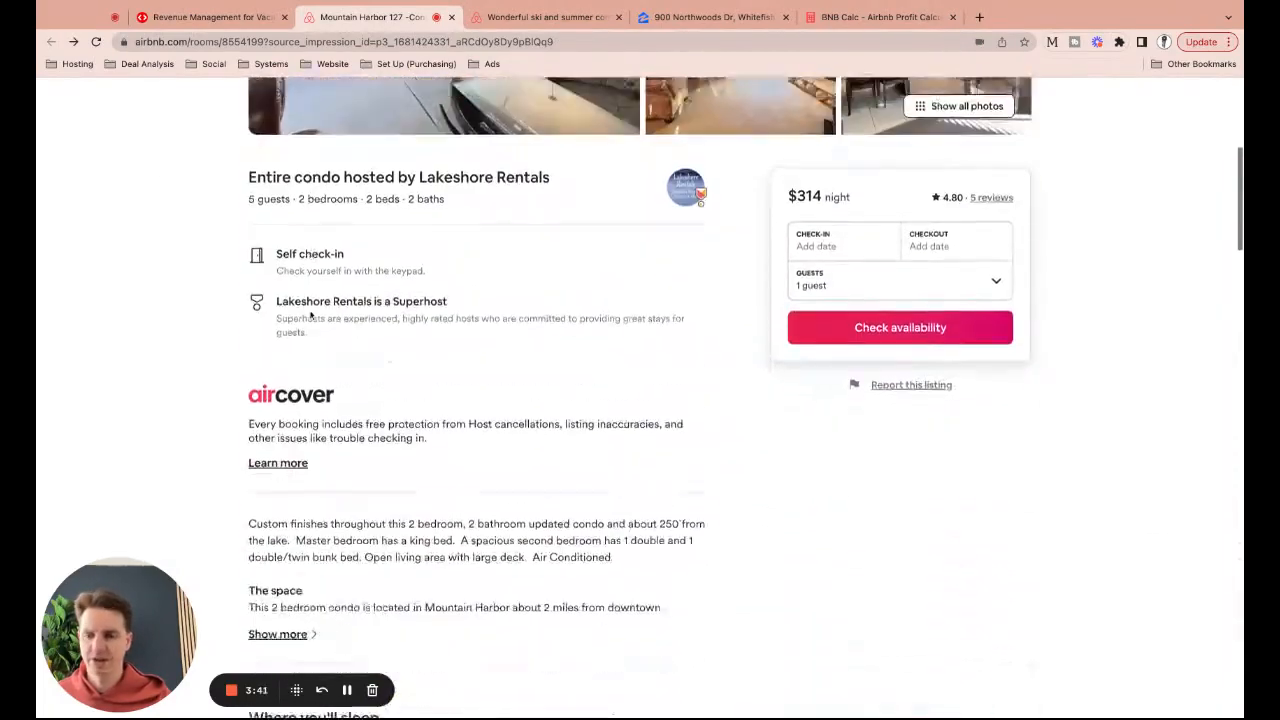
{"action": "scroll", "coordinate": [310, 316], "scroll_direction": "down", "scroll_amount": 1}
{"action": "left_click", "coordinate": [277, 549]}
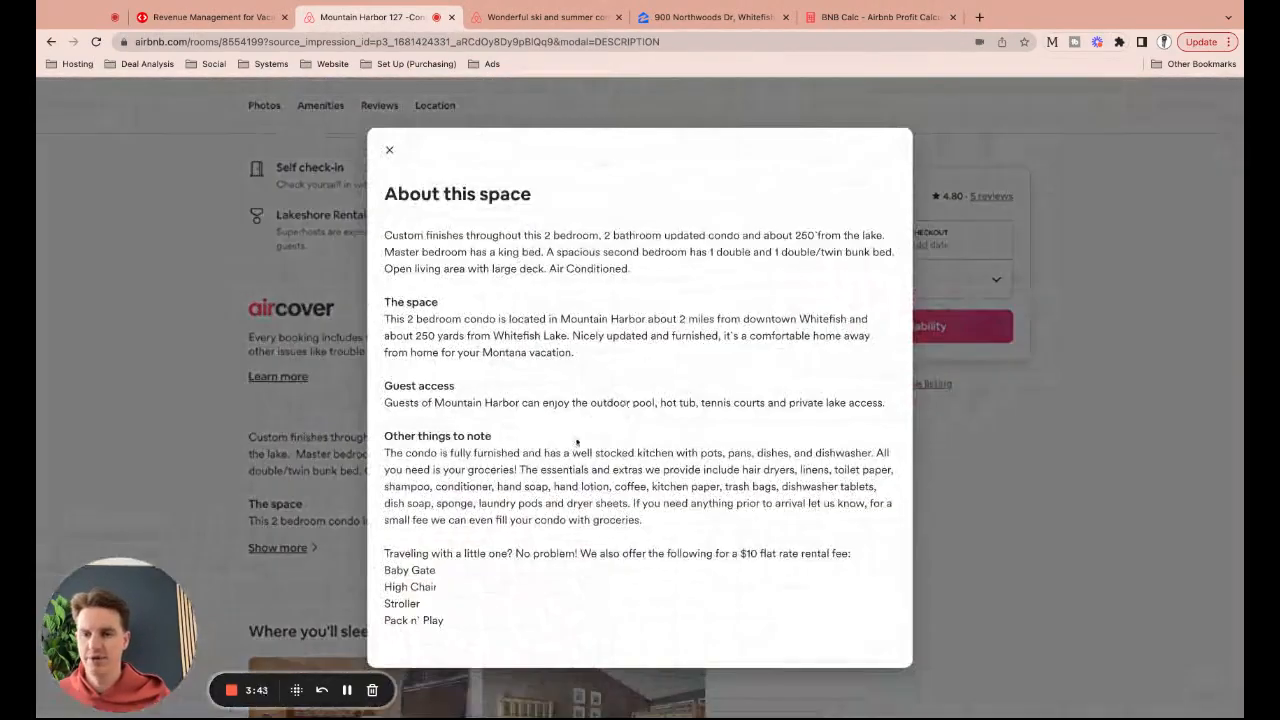
{"action": "left_click", "coordinate": [389, 151]}
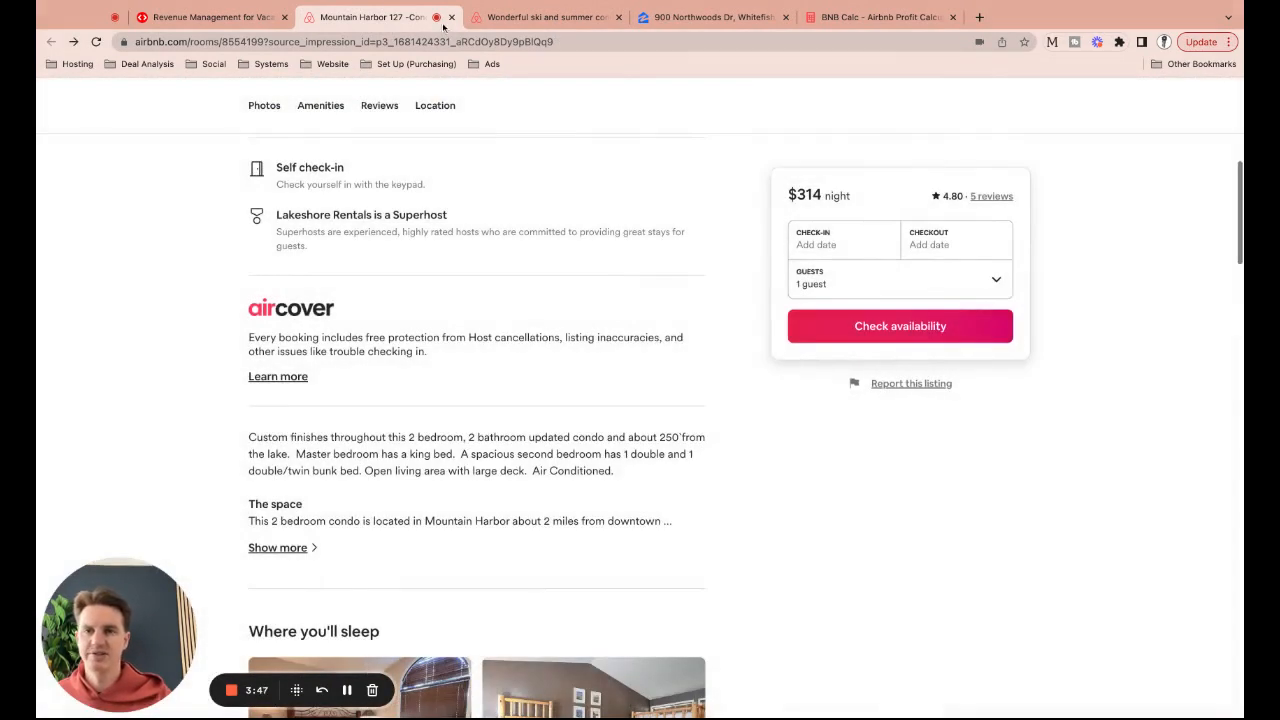
{"action": "left_click", "coordinate": [451, 17]}
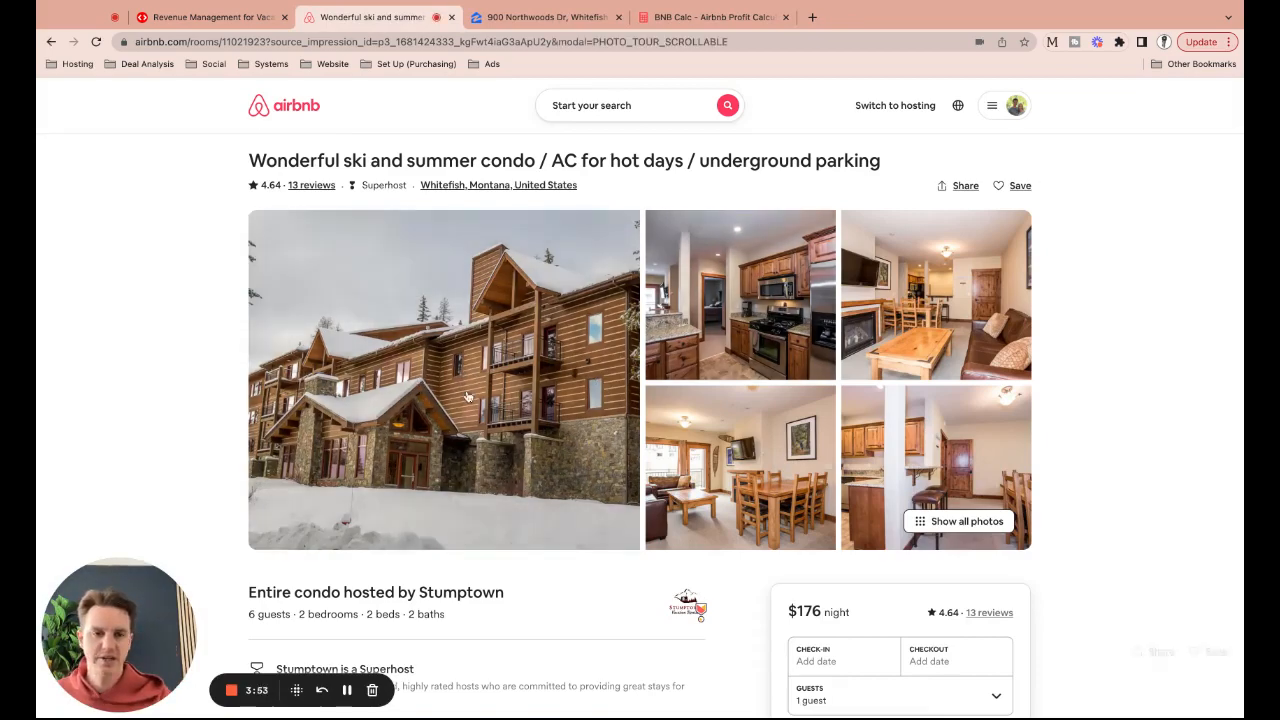
Look through the Wonderful ski and summer condo's photo tour
{"action": "left_click", "coordinate": [466, 397]}
{"action": "scroll", "coordinate": [550, 418], "scroll_direction": "down", "scroll_amount": 3}
{"action": "scroll", "coordinate": [550, 418], "scroll_direction": "down", "scroll_amount": 10}
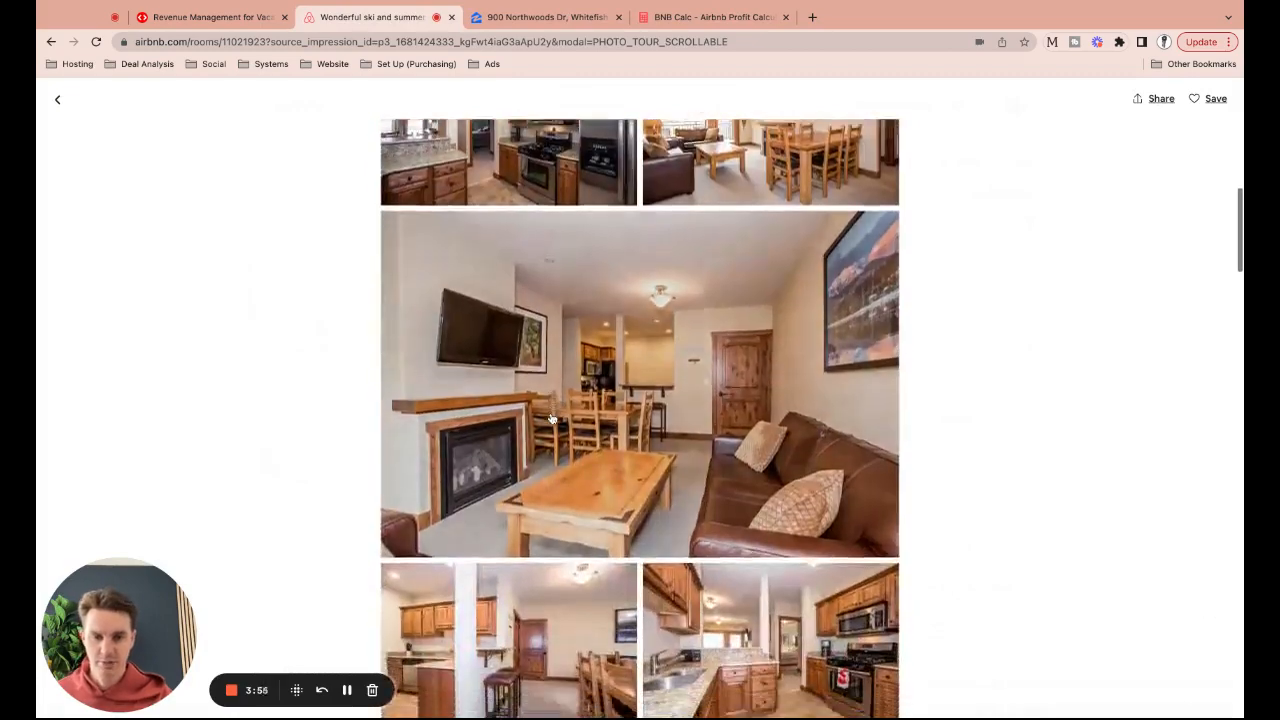
{"action": "scroll", "coordinate": [550, 418], "scroll_direction": "down", "scroll_amount": 10}
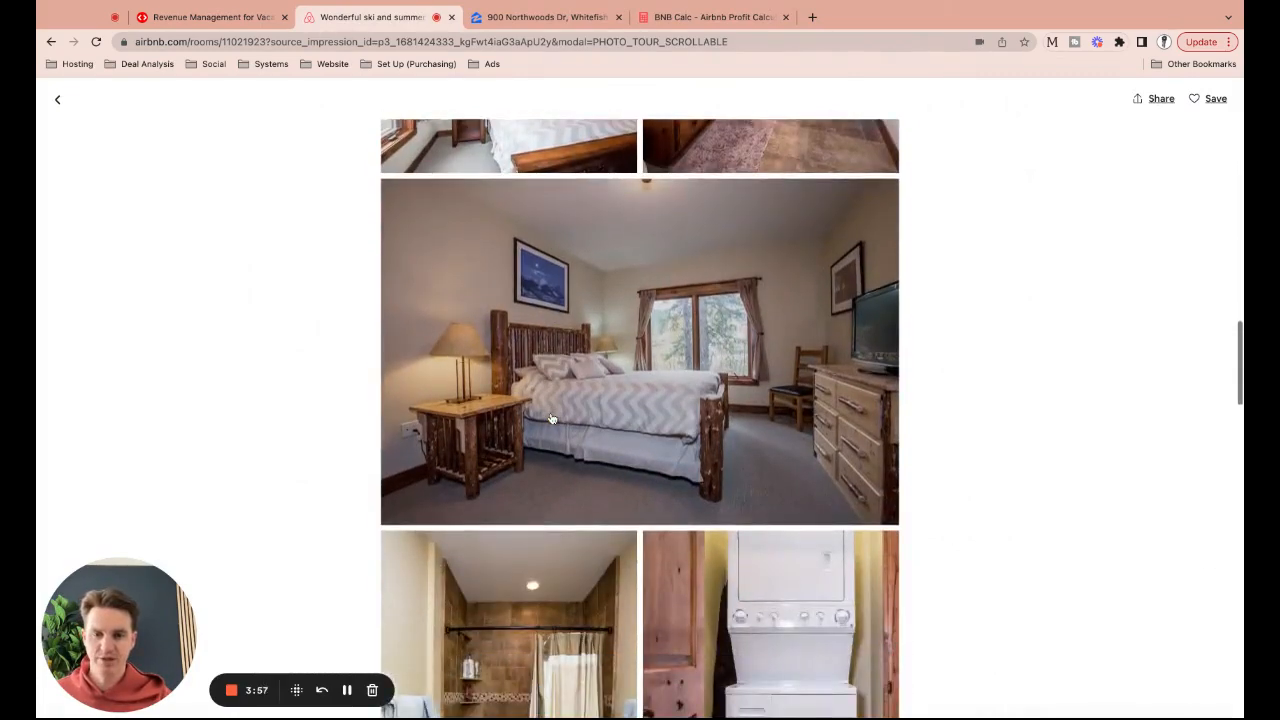
{"action": "scroll", "coordinate": [550, 418], "scroll_direction": "down", "scroll_amount": 10}
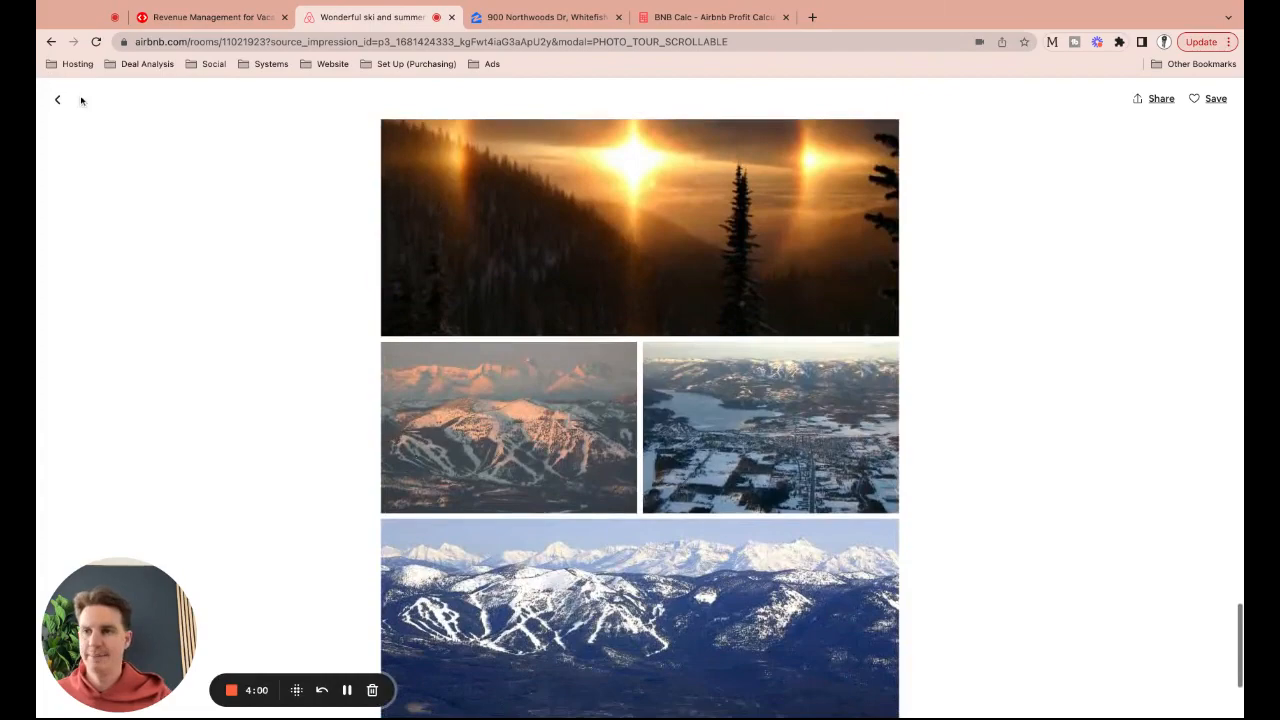
{"action": "left_click", "coordinate": [60, 100]}
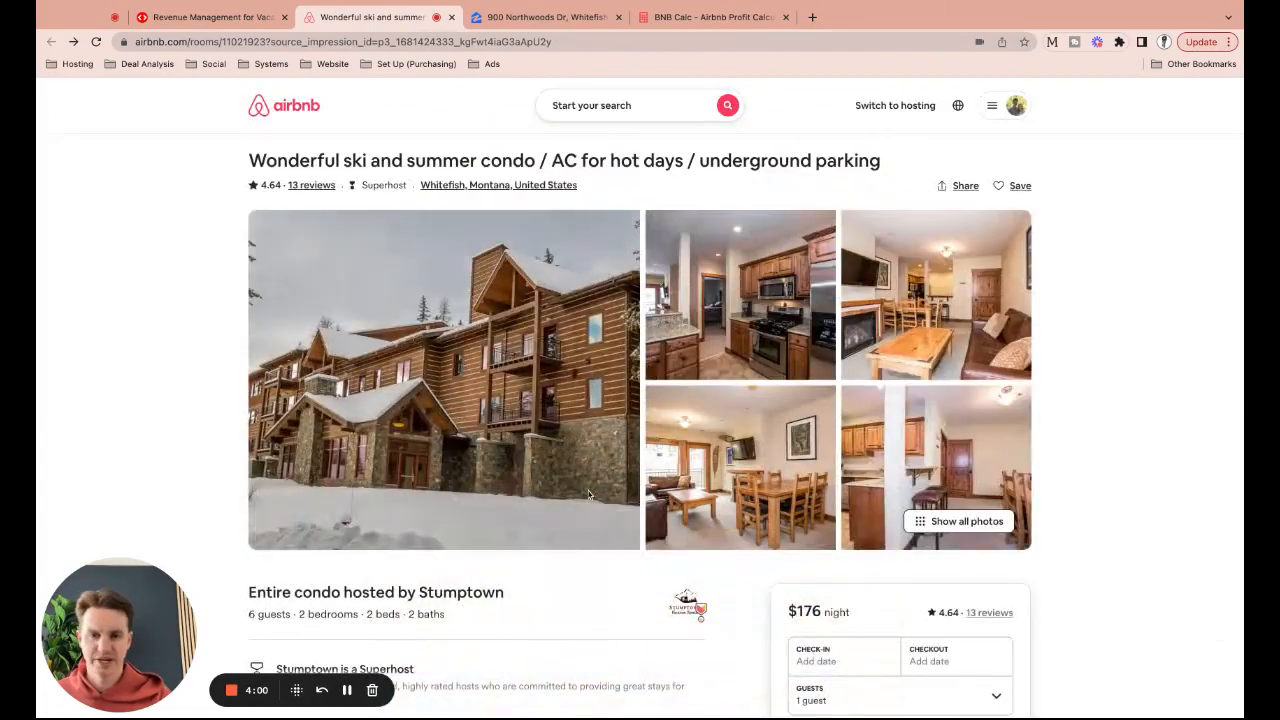
{"action": "scroll", "coordinate": [586, 489], "scroll_direction": "down", "scroll_amount": 5}
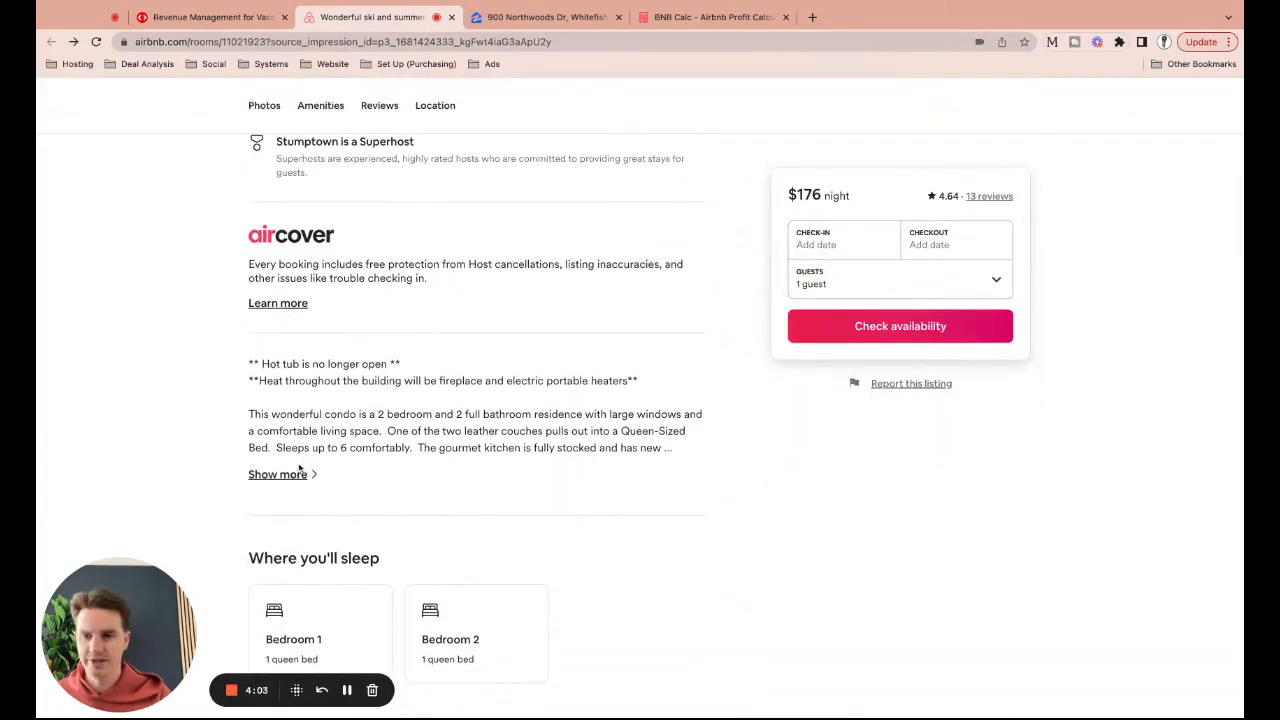
{"action": "left_click", "coordinate": [290, 474]}
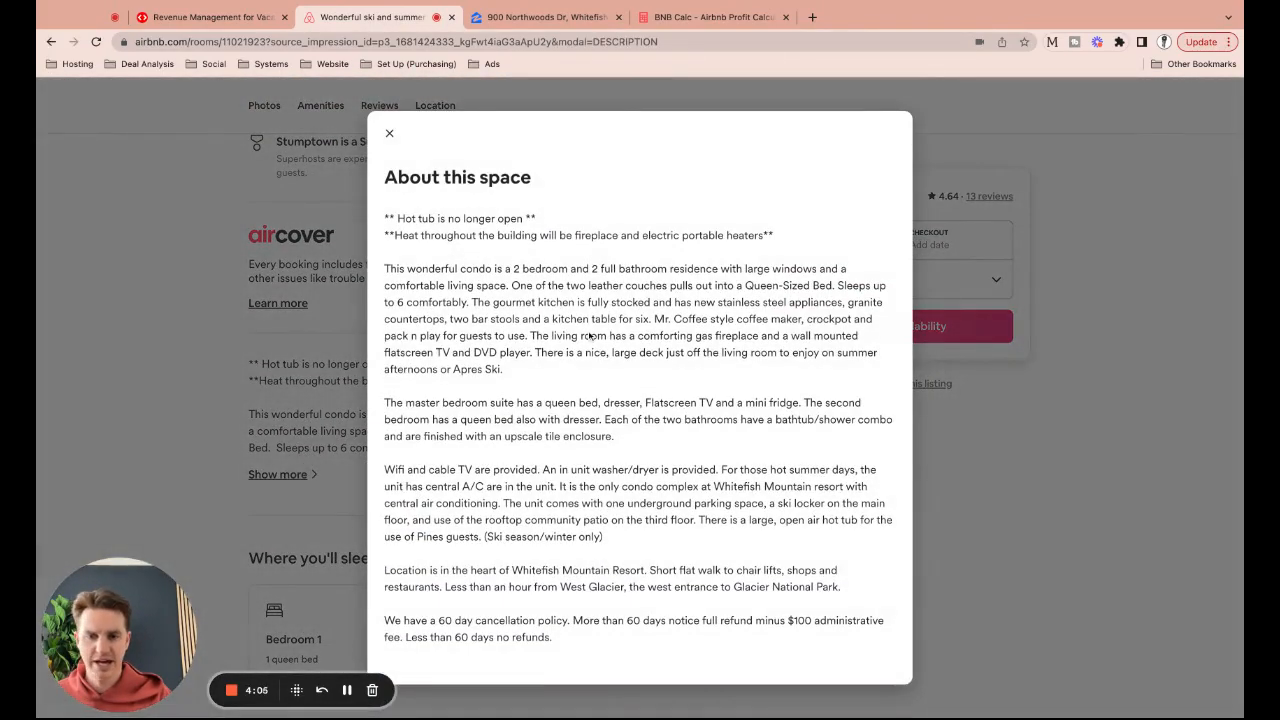
{"action": "left_click", "coordinate": [389, 133]}
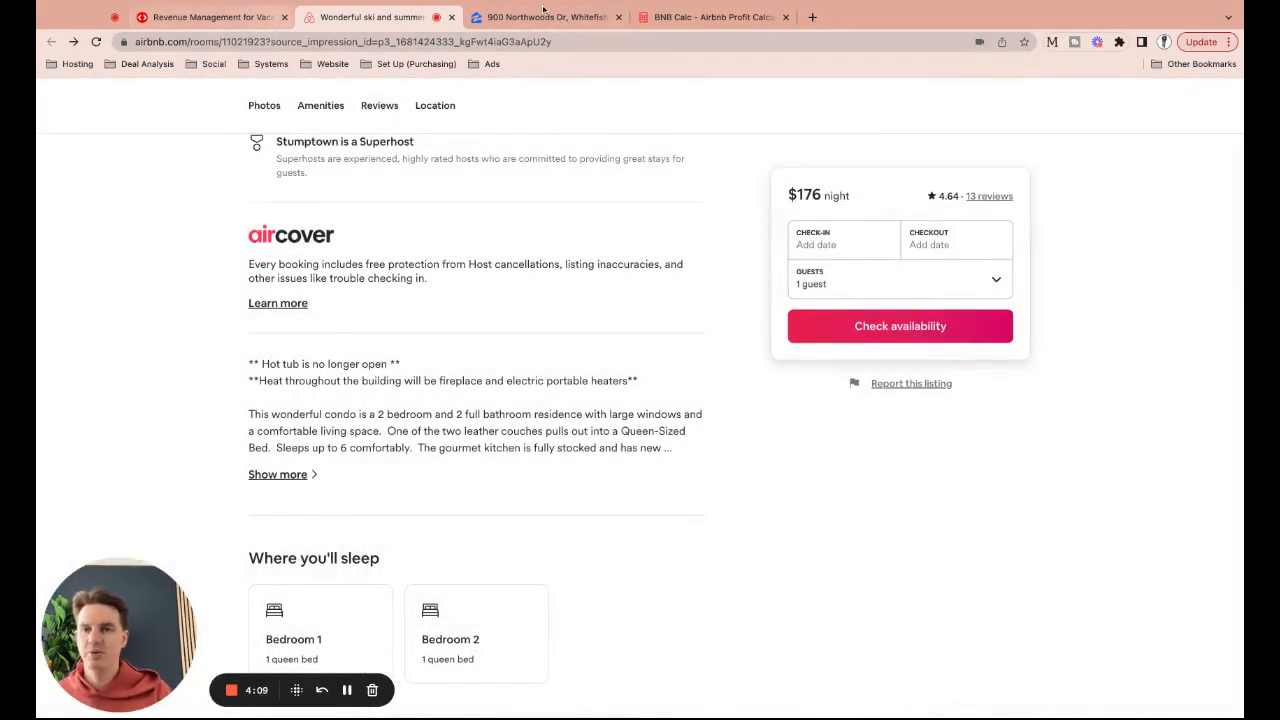
{"action": "left_click", "coordinate": [547, 18]}
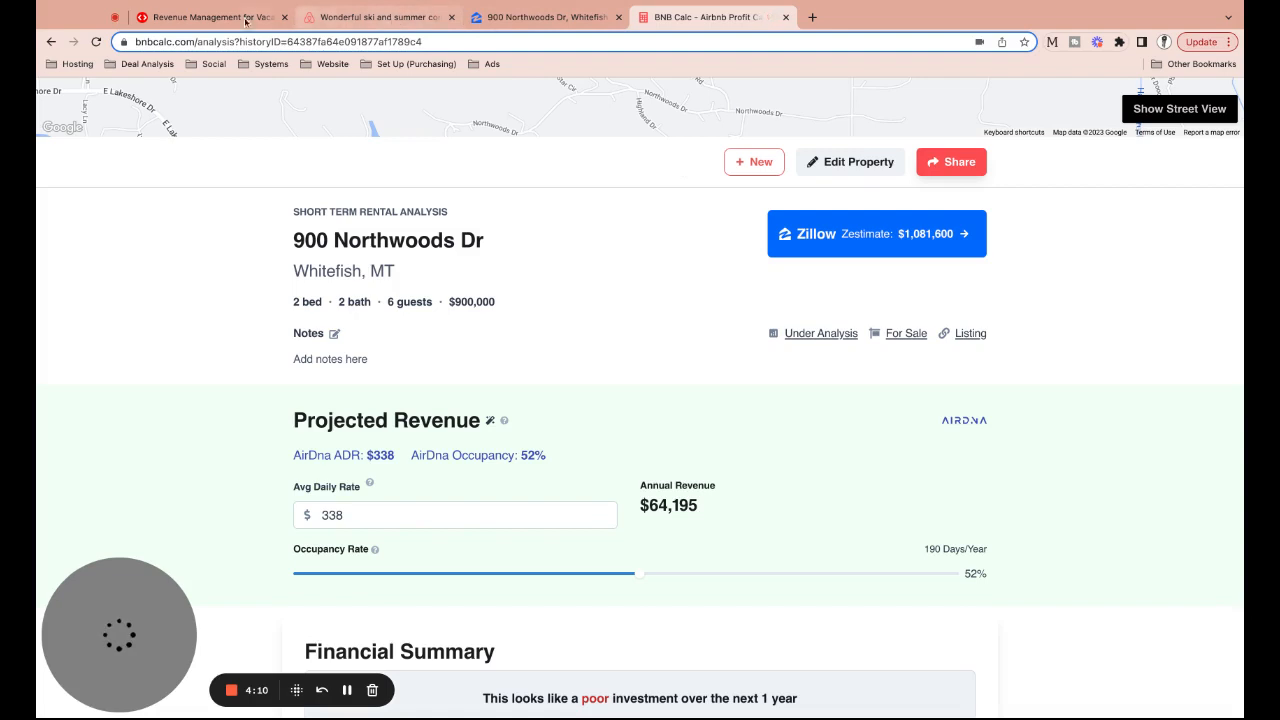
{"action": "left_click", "coordinate": [205, 17]}
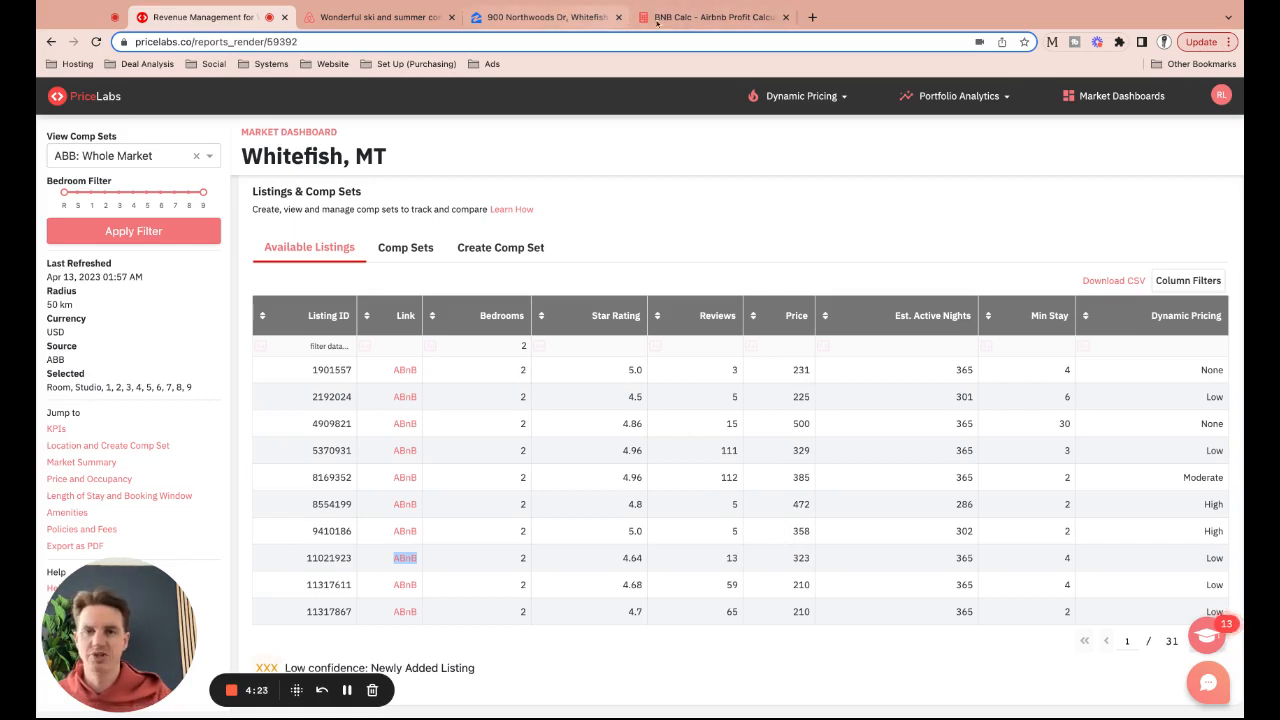
{"action": "left_click", "coordinate": [700, 17]}
Change the average daily rate from 338 to 425
{"action": "left_click", "coordinate": [416, 519]}
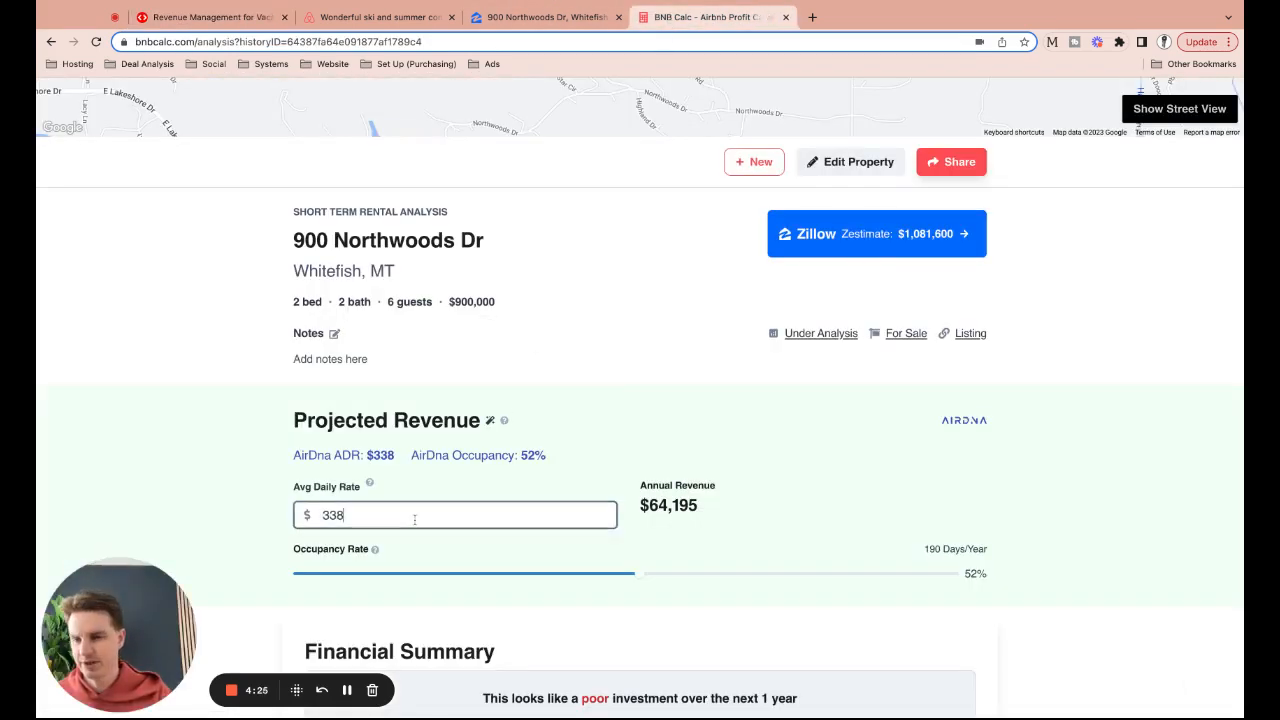
{"action": "key", "text": "super+a"}
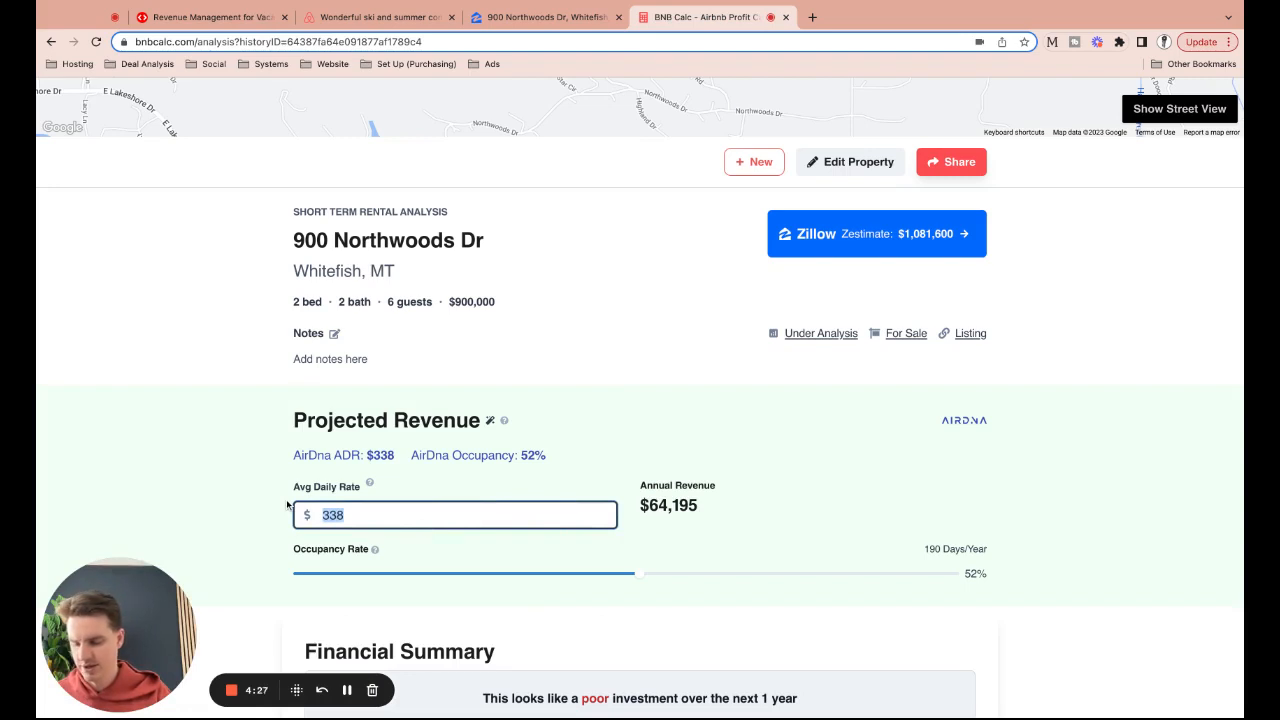
{"action": "type", "text": "425"}
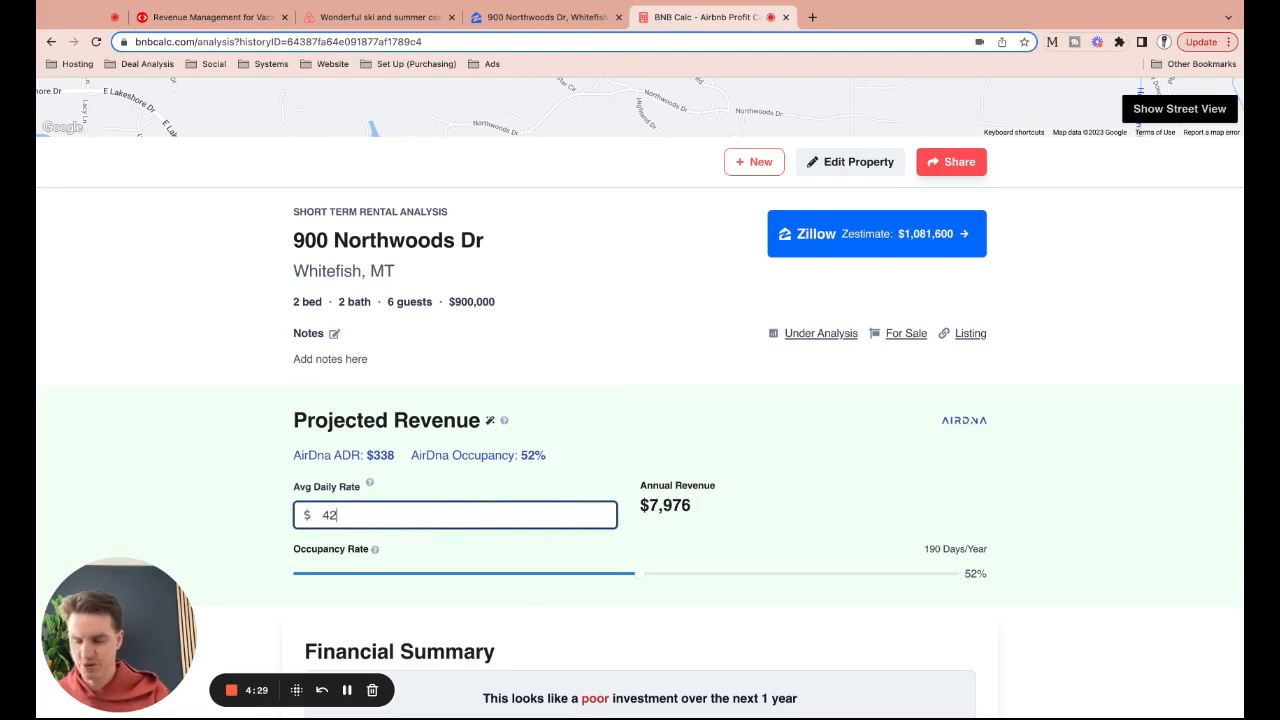
{"action": "left_click", "coordinate": [258, 506]}
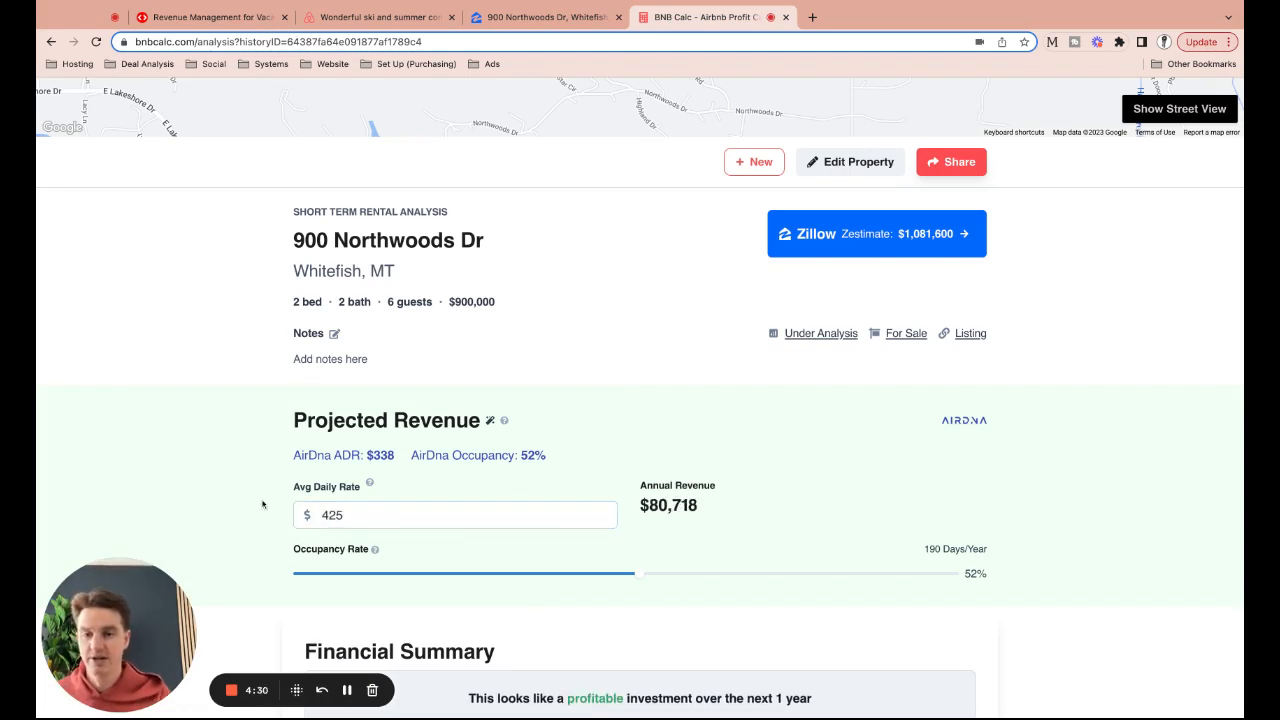
Raise the occupancy rate to 65% and check the $100,898 projected revenue
{"action": "scroll", "coordinate": [268, 516], "scroll_direction": "down", "scroll_amount": 5}
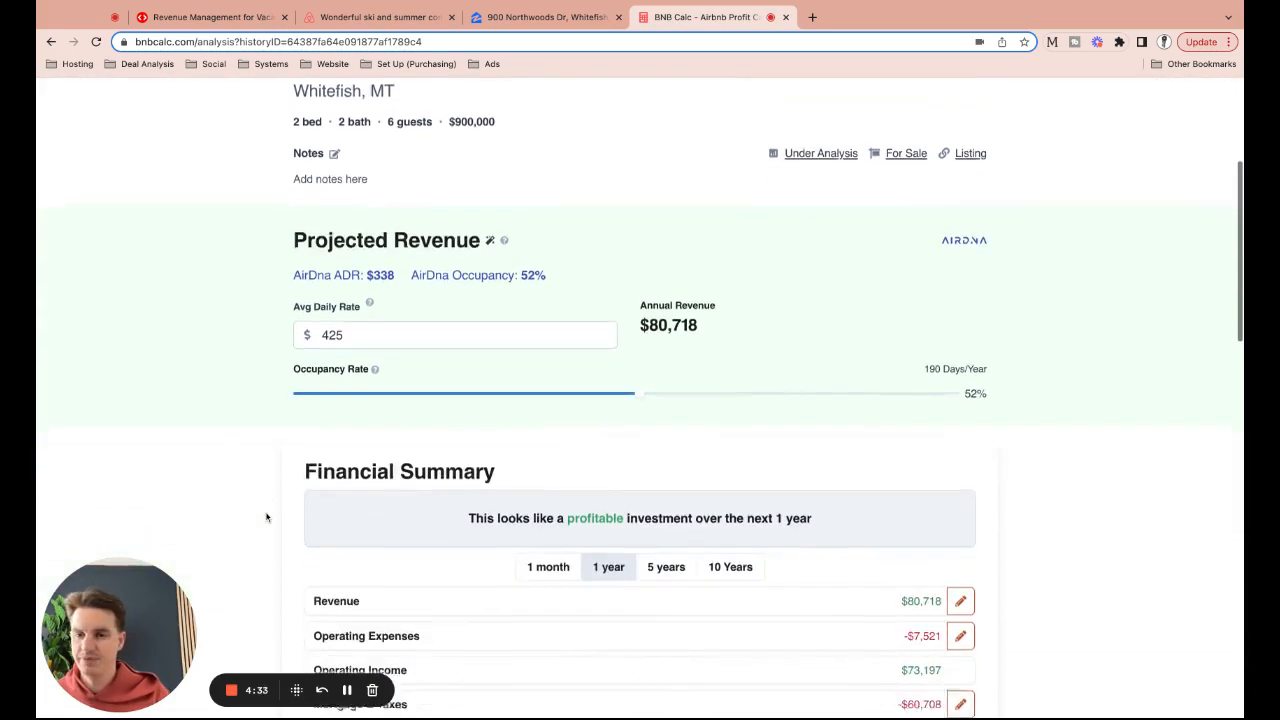
{"action": "scroll", "coordinate": [266, 517], "scroll_direction": "down", "scroll_amount": 10}
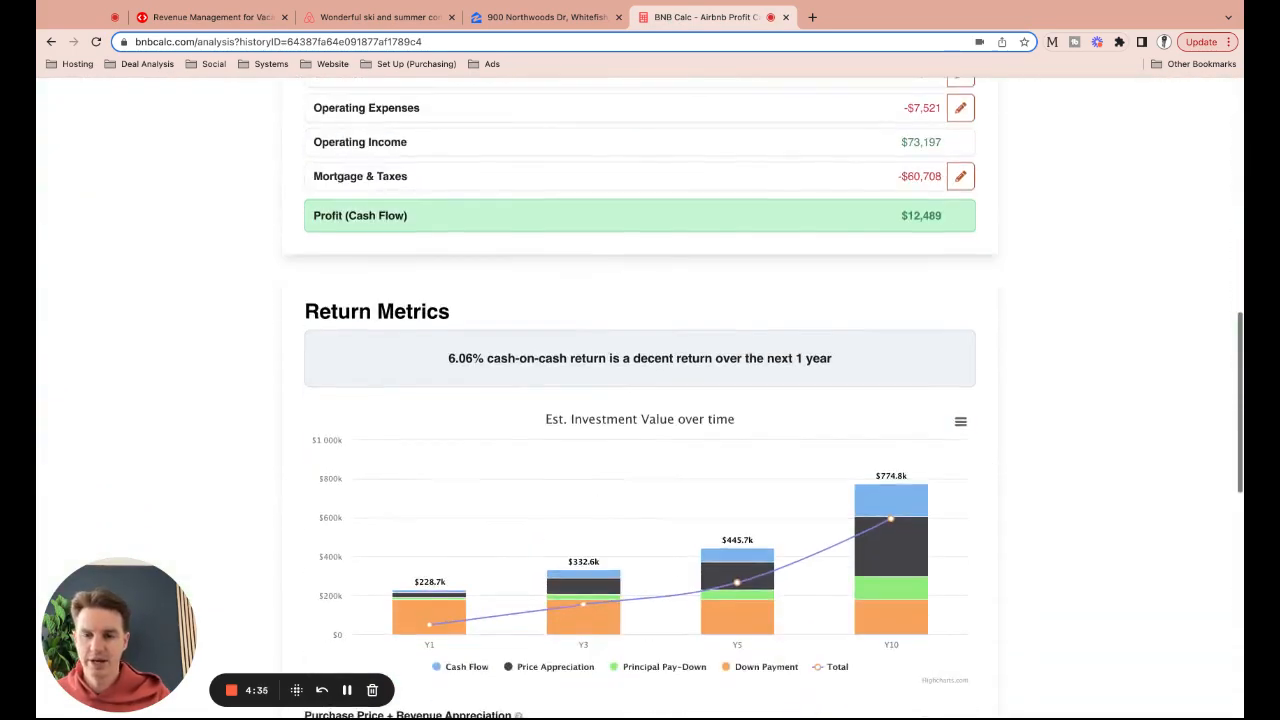
{"action": "scroll", "coordinate": [266, 517], "scroll_direction": "up", "scroll_amount": 15}
{"action": "scroll", "coordinate": [268, 518], "scroll_direction": "down", "scroll_amount": 1}
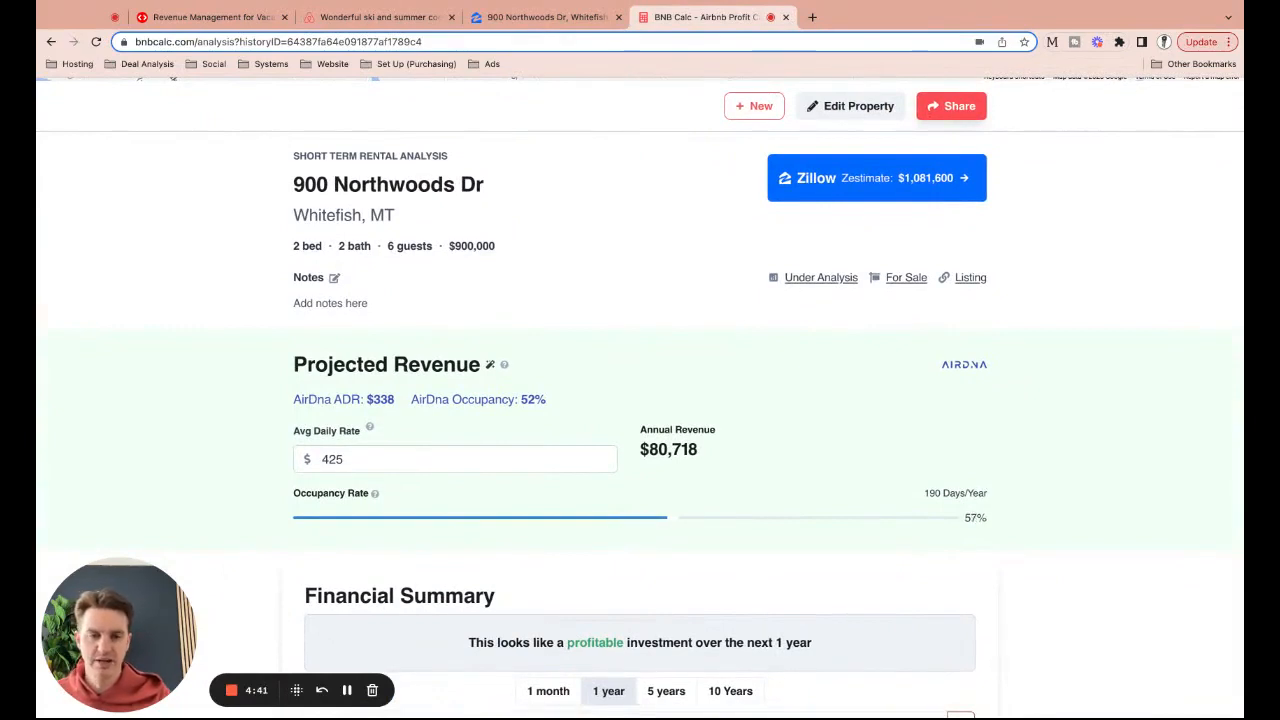
{"action": "left_click_drag", "start_coordinate": [673, 517], "coordinate": [706, 517]}
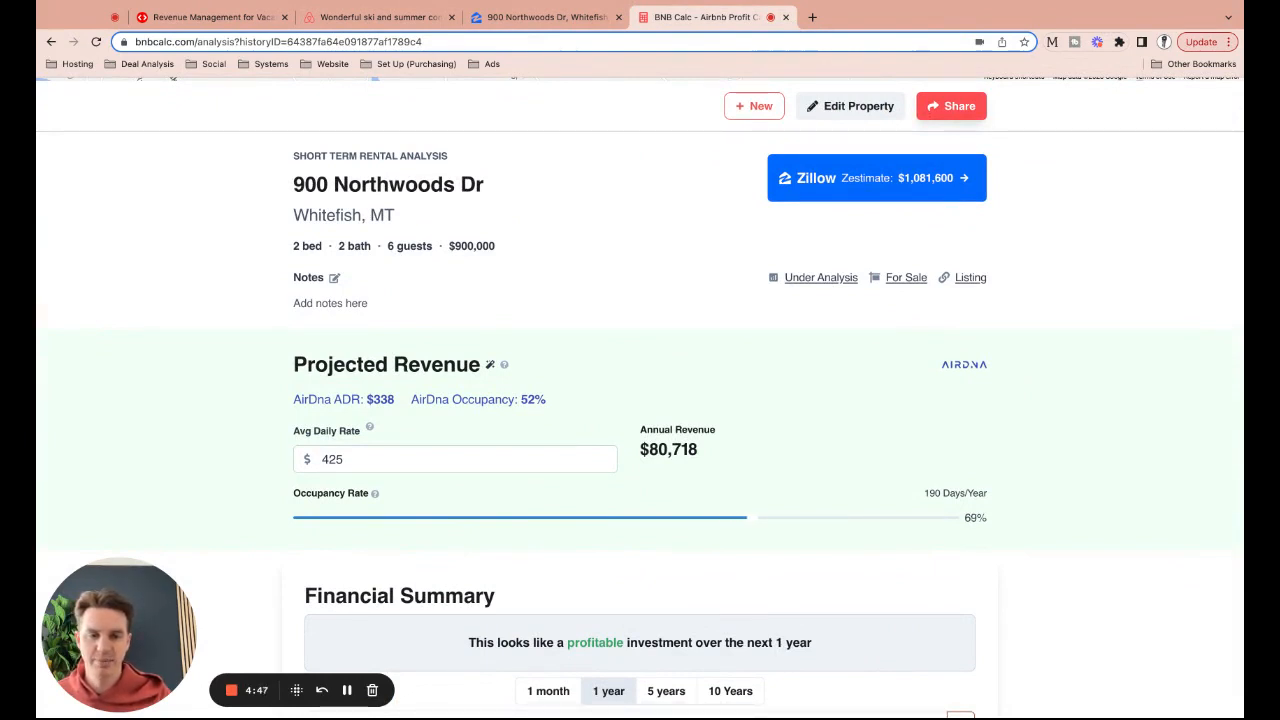
{"action": "left_click_drag", "start_coordinate": [720, 517], "coordinate": [716, 541]}
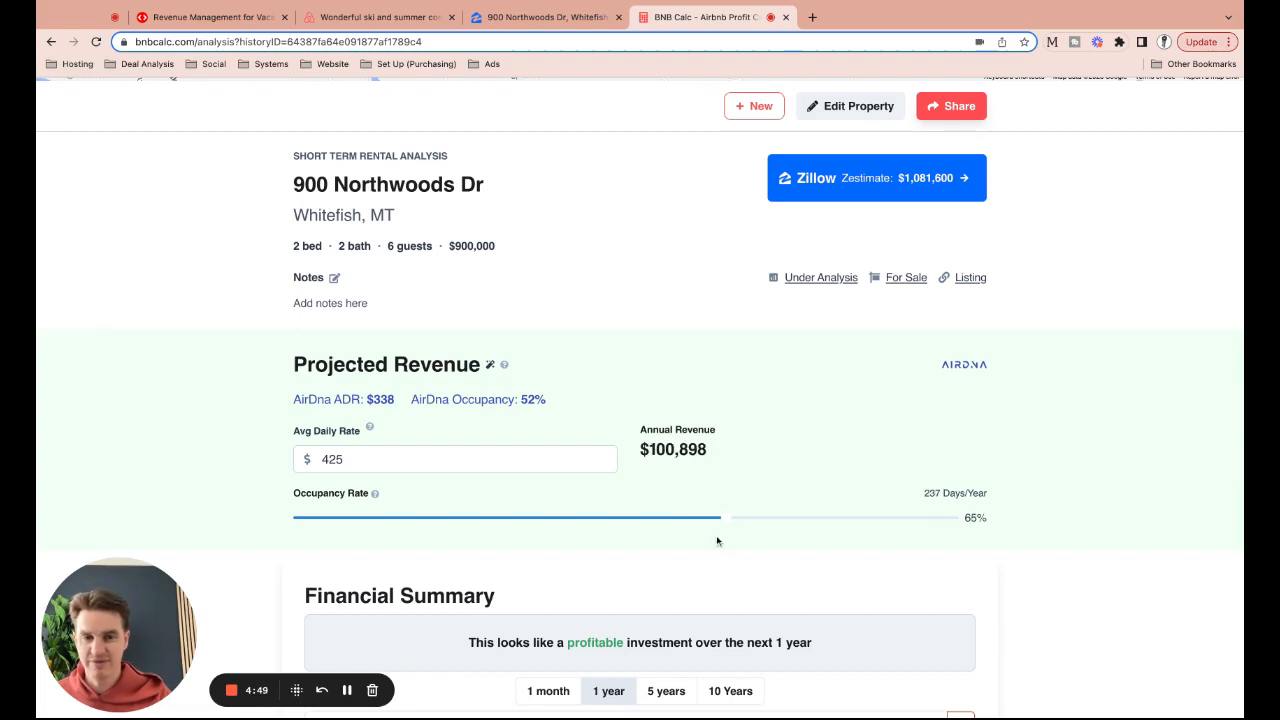
{"action": "scroll", "coordinate": [700, 551], "scroll_direction": "down", "scroll_amount": 5}
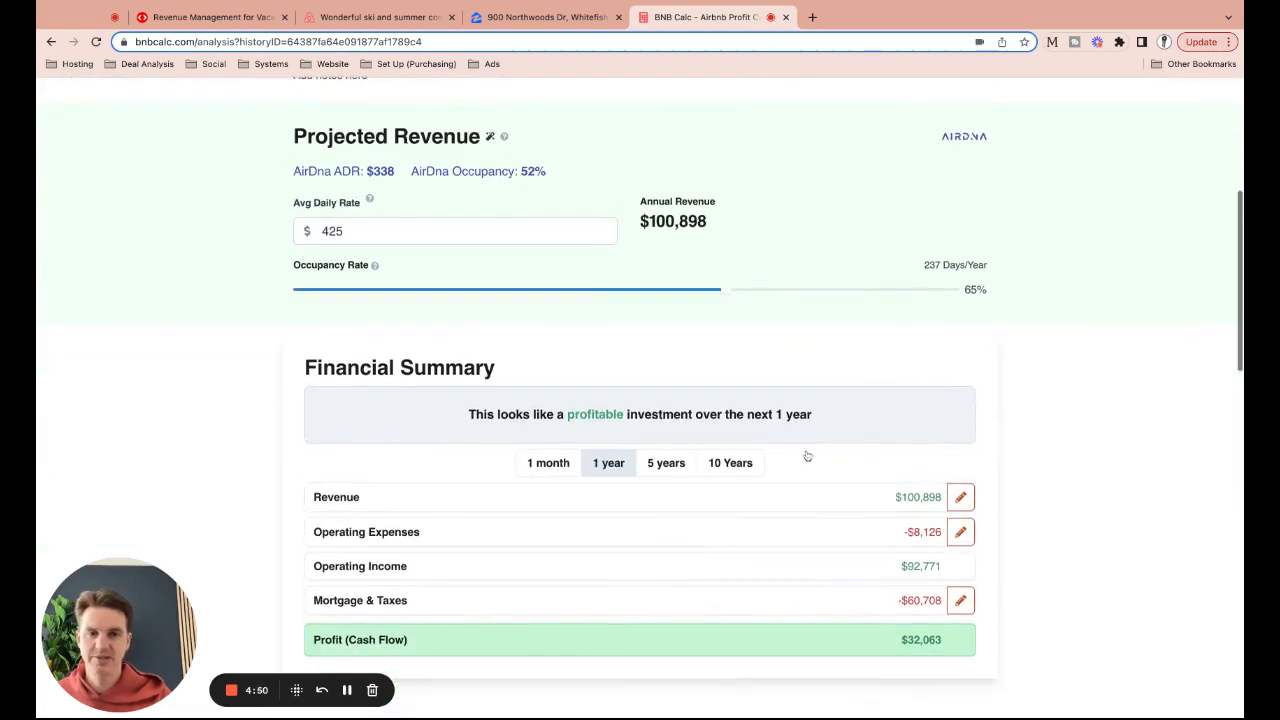
{"action": "scroll", "coordinate": [948, 351], "scroll_direction": "down", "scroll_amount": 3}
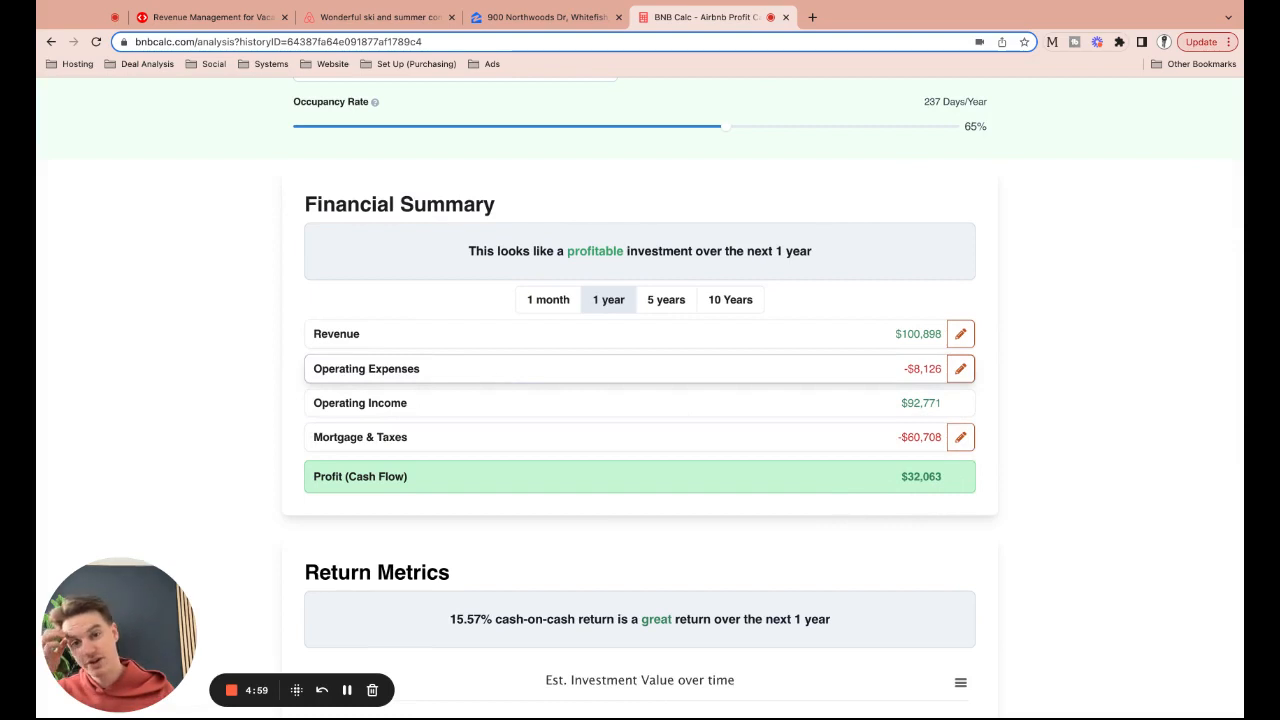
Open Monthly Expenses and expand Maintenance ($75) and Management & Platform Fees (3%, $252)
{"action": "left_click", "coordinate": [612, 368]}
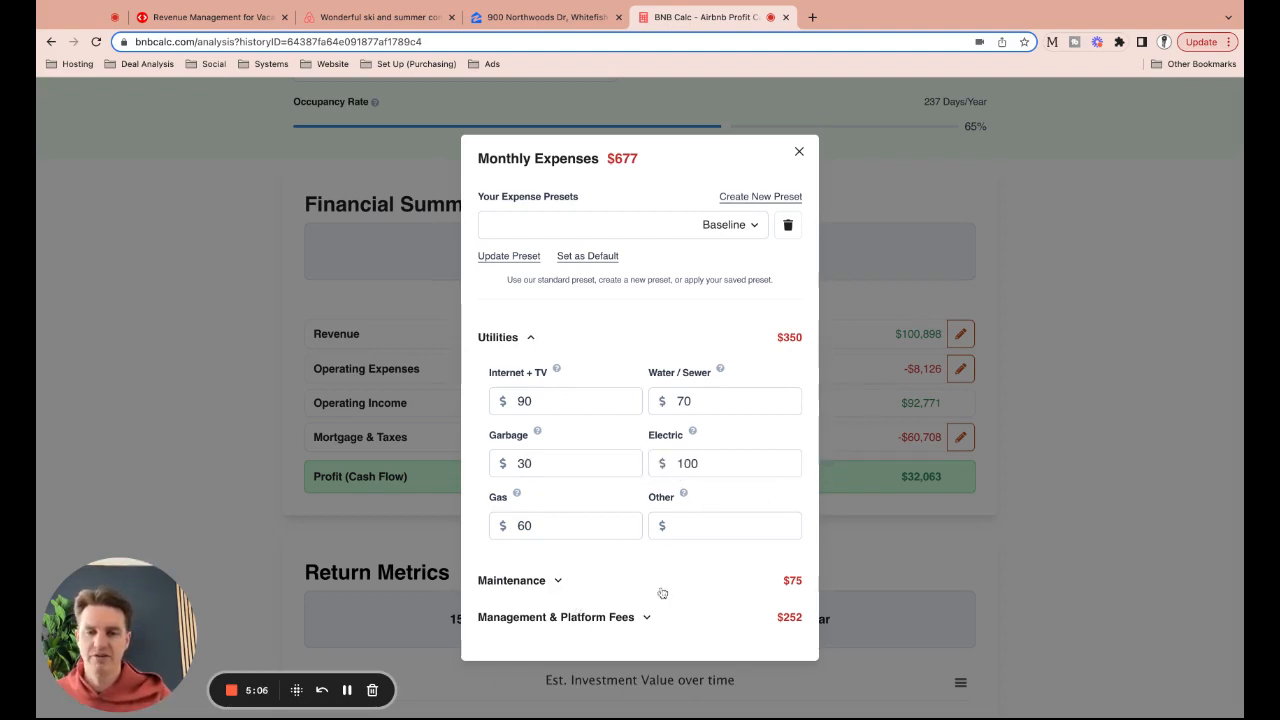
{"action": "left_click", "coordinate": [560, 584]}
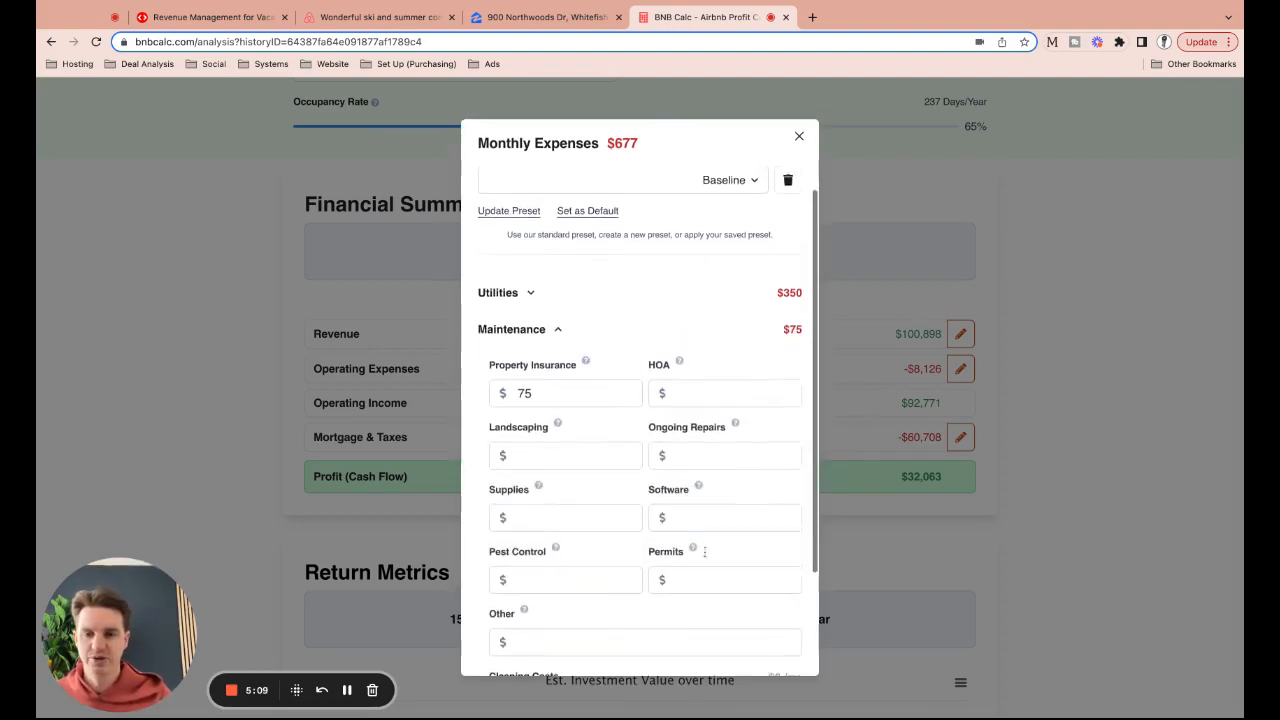
{"action": "scroll", "coordinate": [640, 450], "scroll_direction": "down", "scroll_amount": 3}
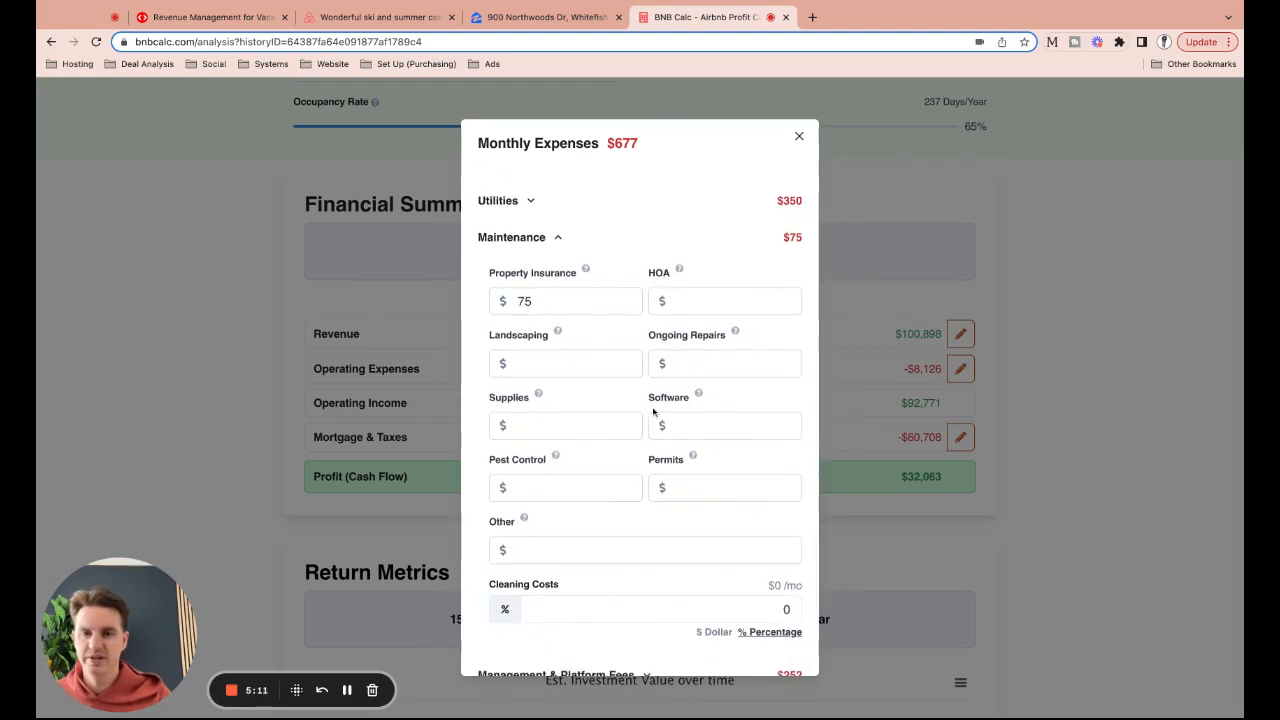
{"action": "scroll", "coordinate": [656, 415], "scroll_direction": "down", "scroll_amount": 1}
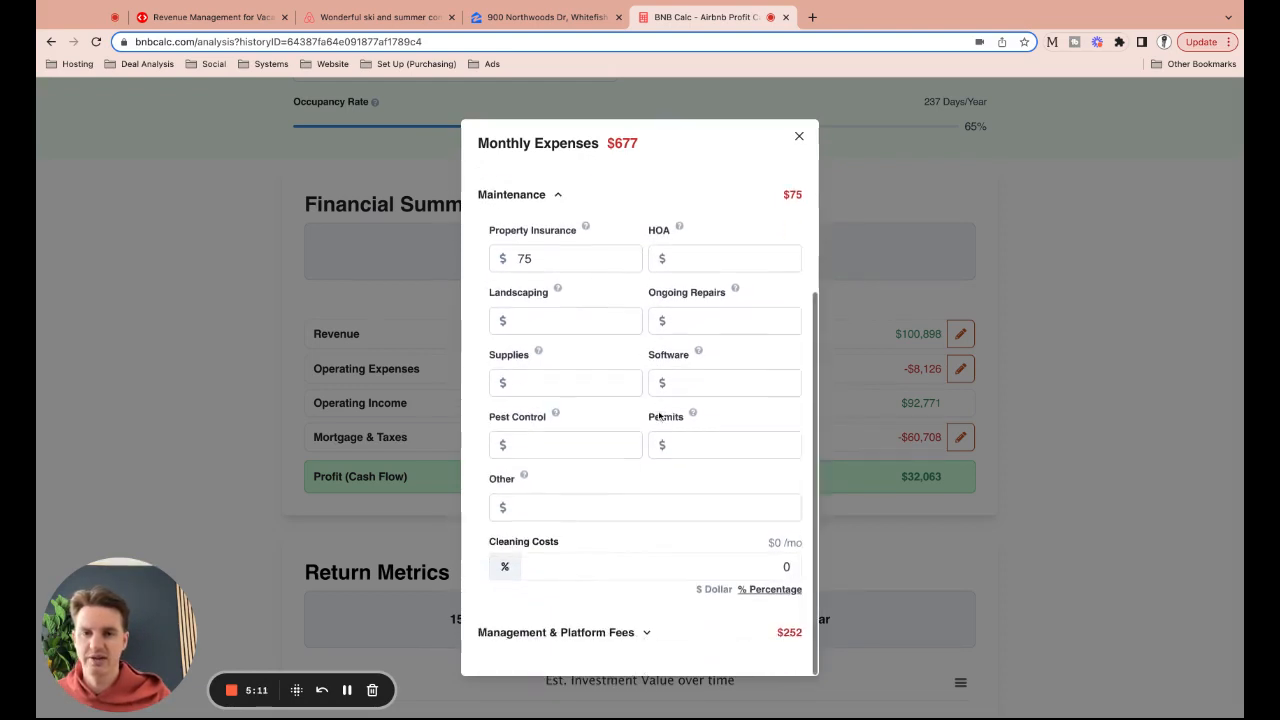
{"action": "left_click", "coordinate": [645, 634]}
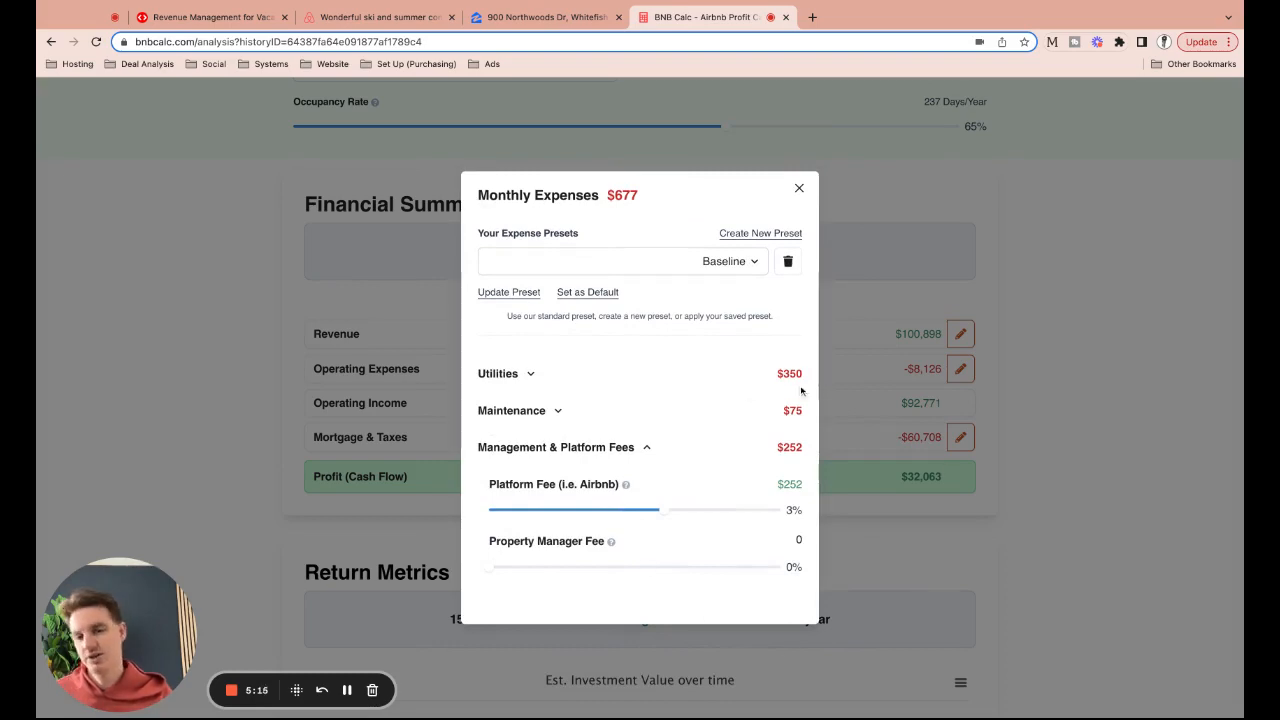
Close the expenses breakdown and review Return Metrics: 15.57% cash-on-cash, 10.3% cap rate, 32.97% ROI
{"action": "left_click", "coordinate": [800, 190]}
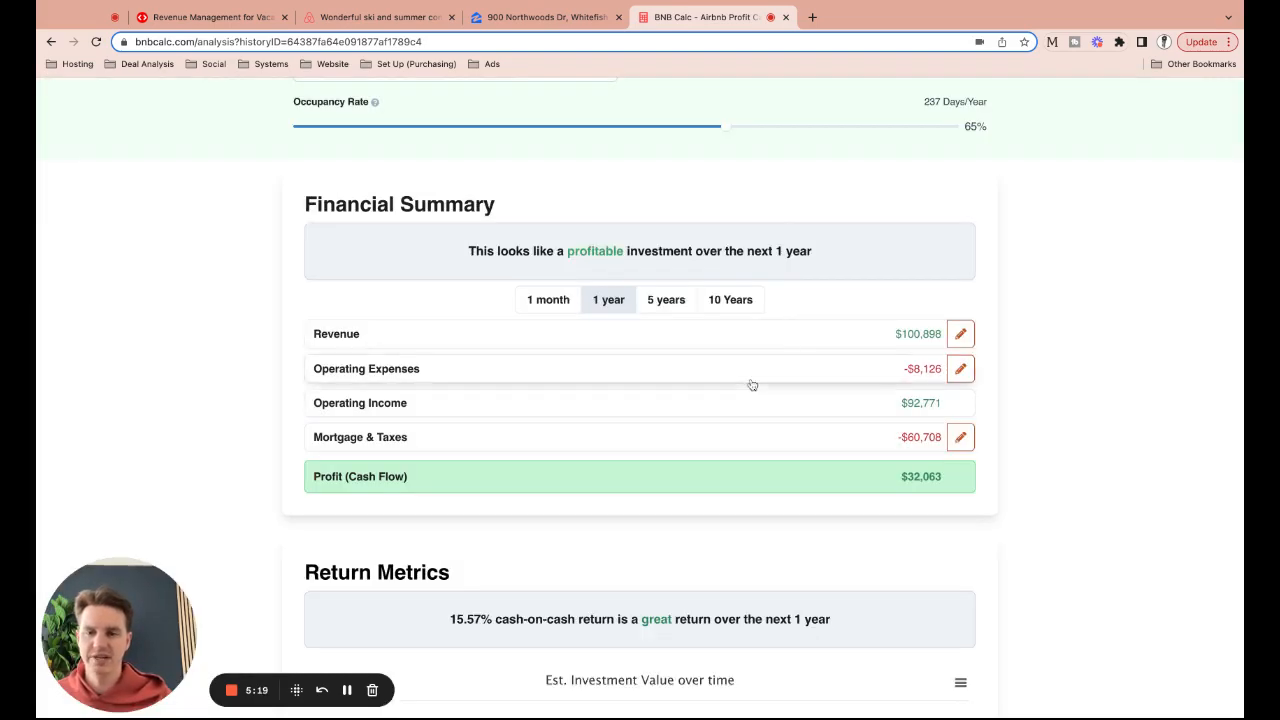
{"action": "scroll", "coordinate": [751, 384], "scroll_direction": "down", "scroll_amount": 5}
{"action": "scroll", "coordinate": [751, 384], "scroll_direction": "down", "scroll_amount": 1}
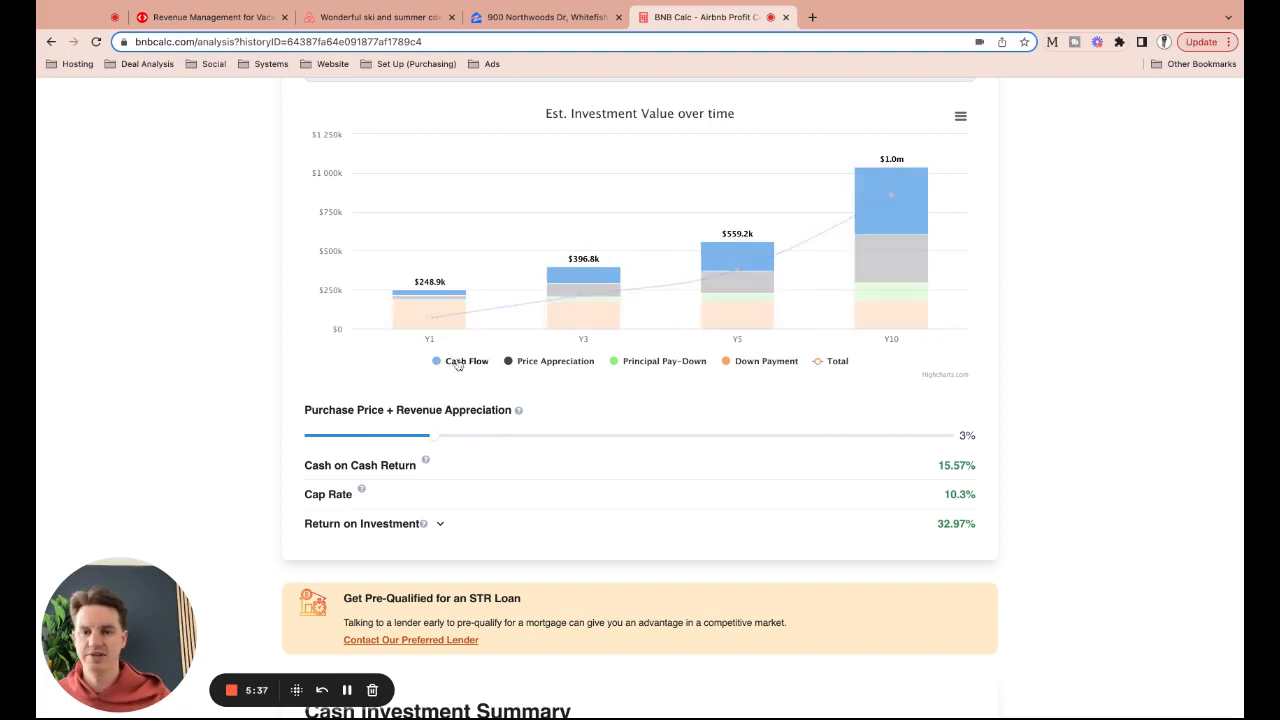
{"action": "scroll", "coordinate": [613, 421], "scroll_direction": "down", "scroll_amount": 2}
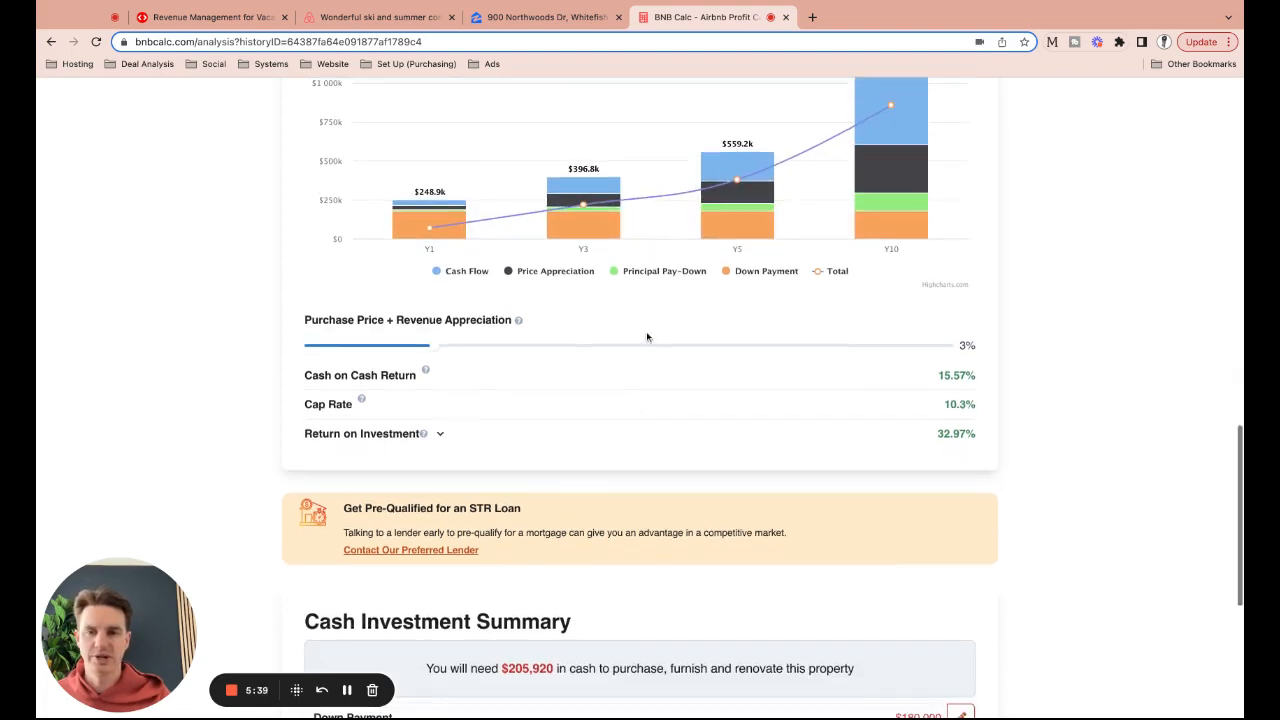
{"action": "scroll", "coordinate": [746, 371], "scroll_direction": "down", "scroll_amount": 2}
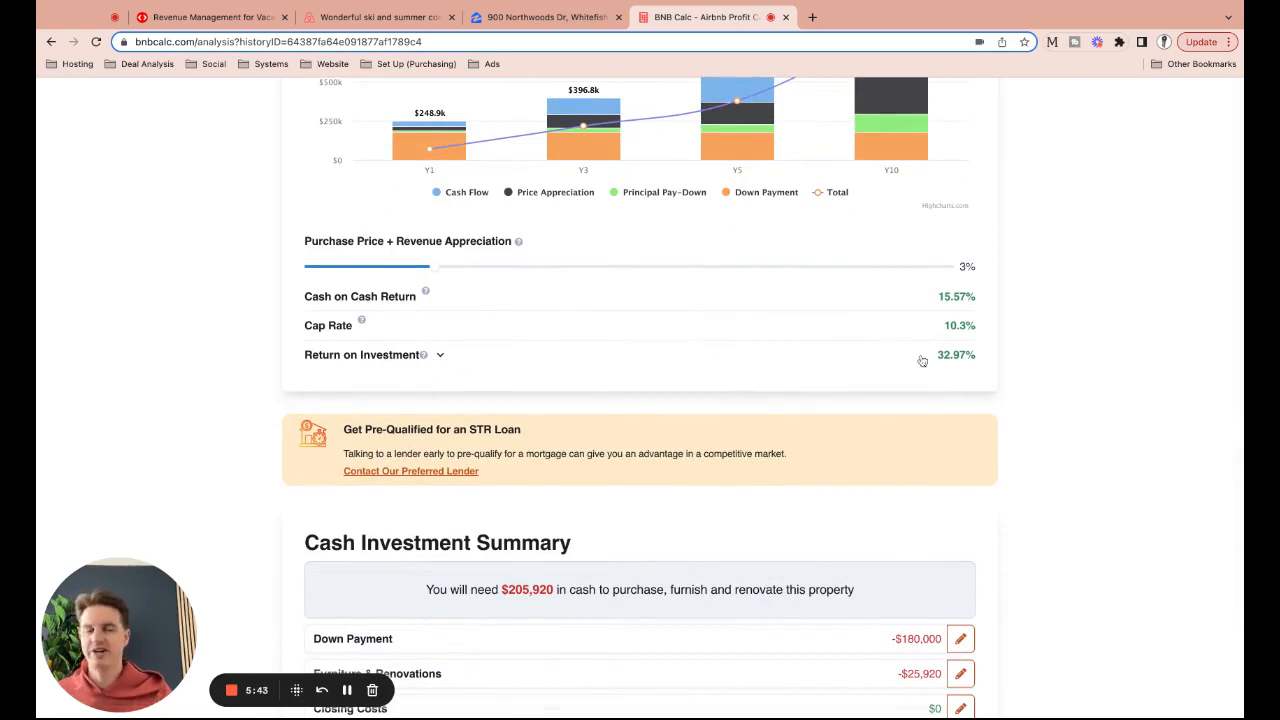
{"action": "left_click", "coordinate": [447, 363]}
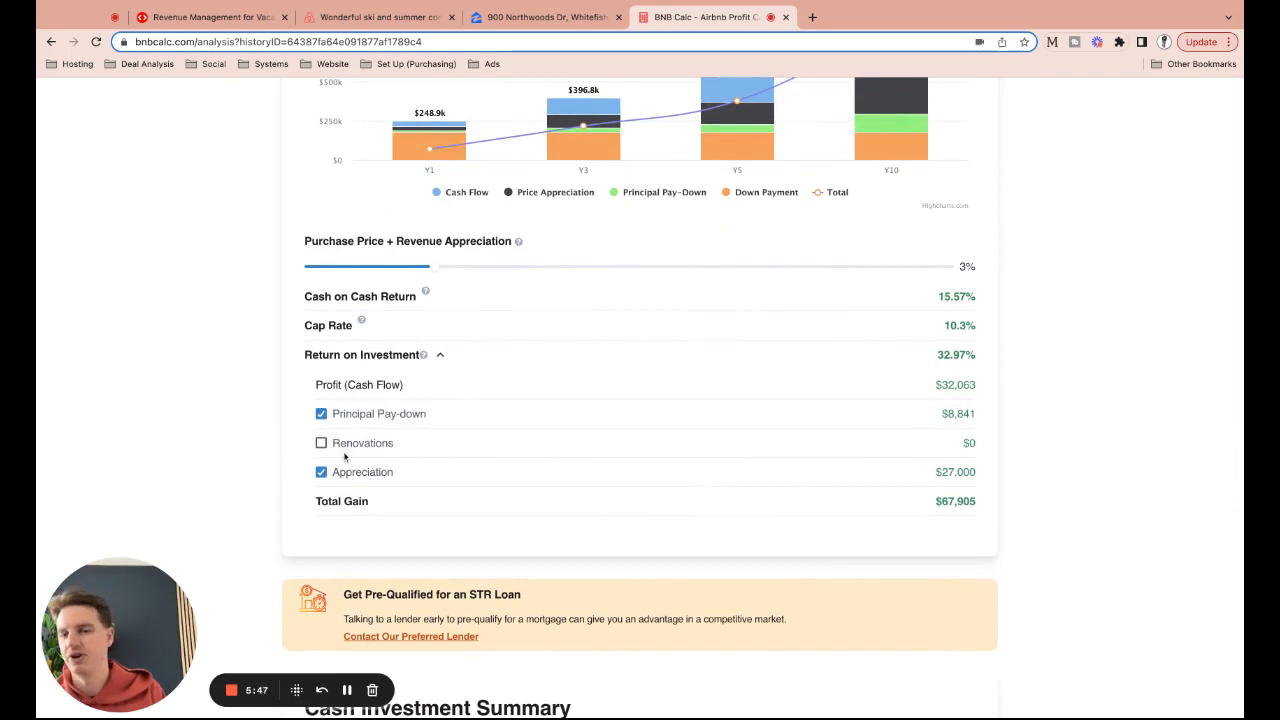
{"action": "left_click", "coordinate": [441, 360]}
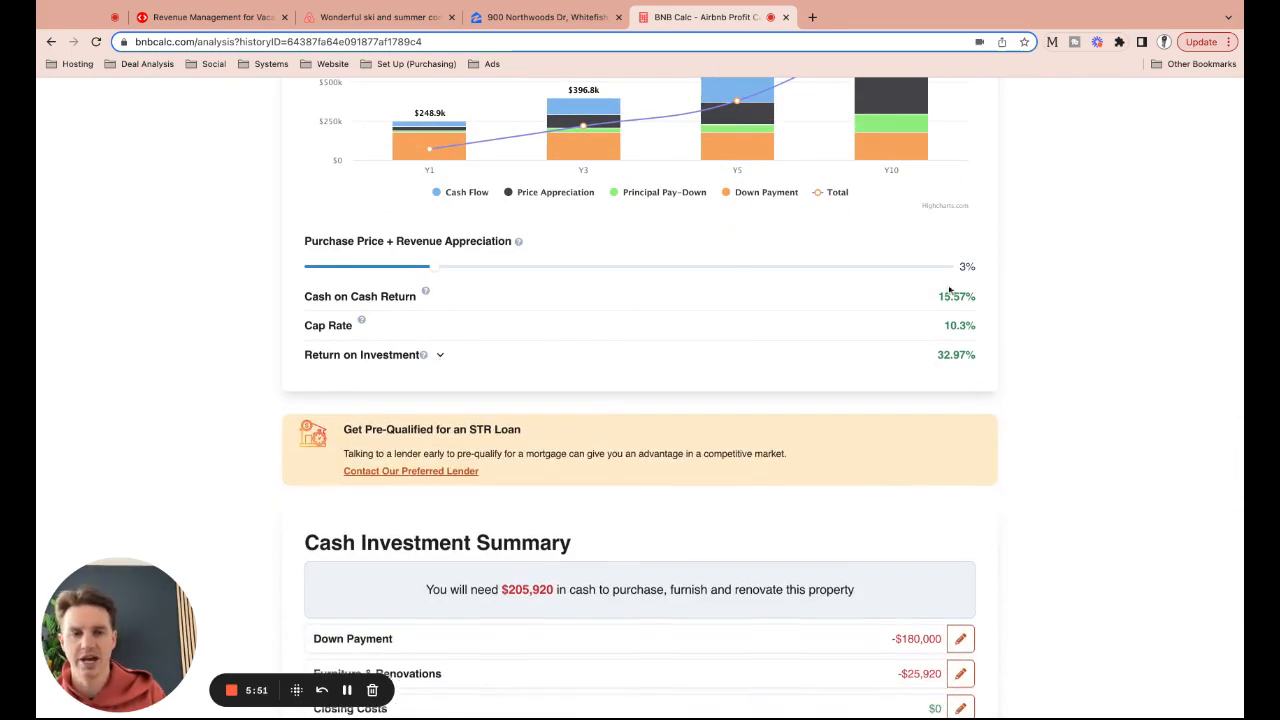
{"action": "scroll", "coordinate": [933, 354], "scroll_direction": "down", "scroll_amount": 4}
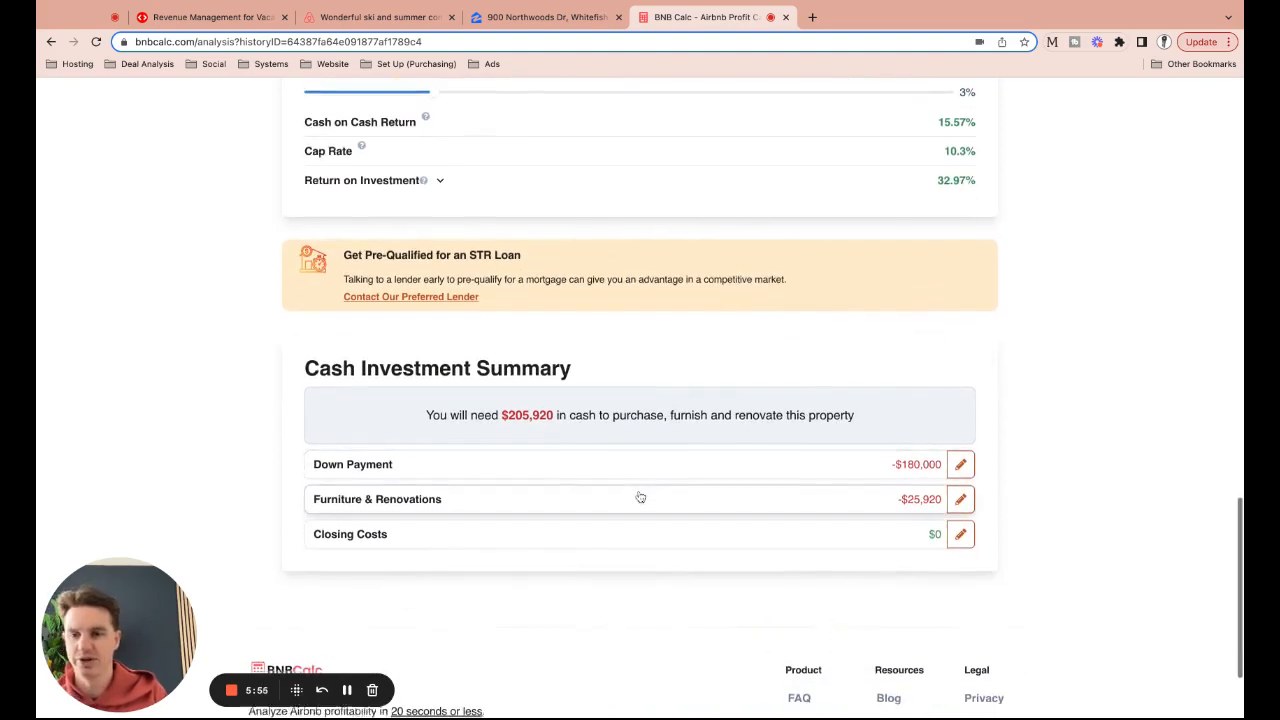
{"action": "scroll", "coordinate": [620, 480], "scroll_direction": "down", "scroll_amount": 1}
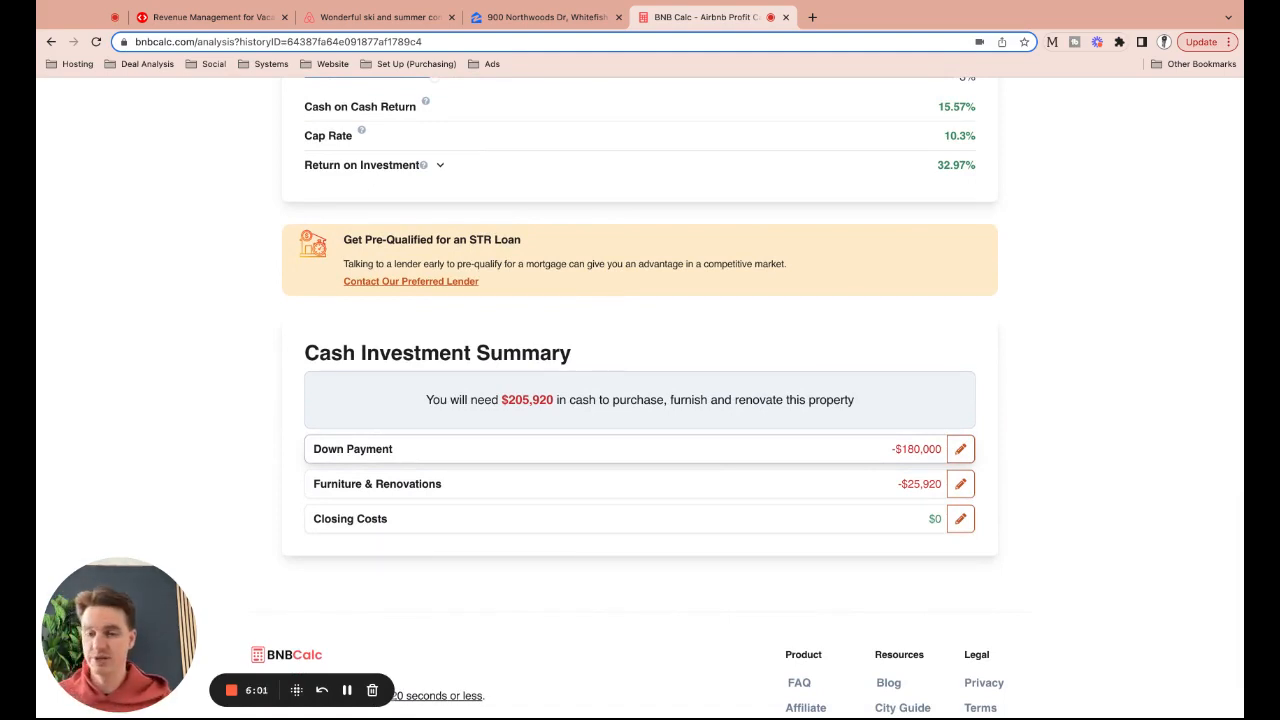
{"action": "scroll", "coordinate": [603, 485], "scroll_direction": "up", "scroll_amount": 20}
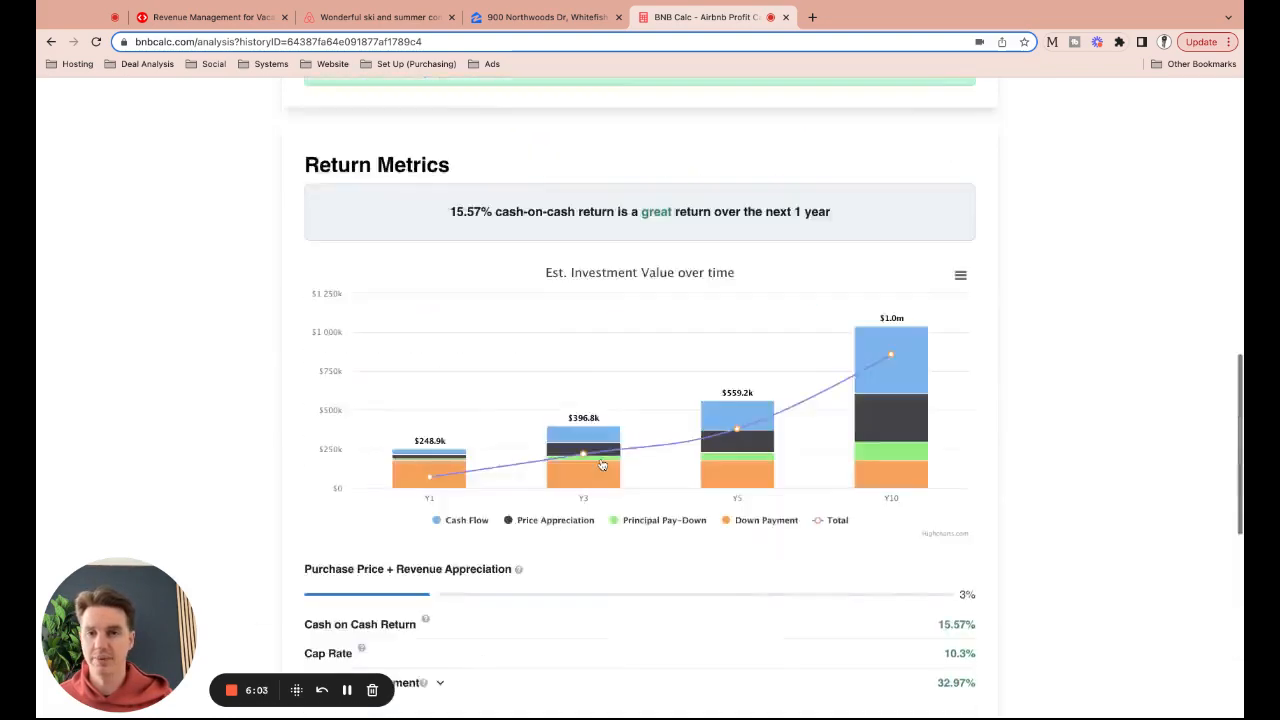
Edit the property to 4 Bed and 10 Guests, then review Projected Revenue of $107,031 at $444 ADR
{"action": "scroll", "coordinate": [603, 465], "scroll_direction": "down", "scroll_amount": 3}
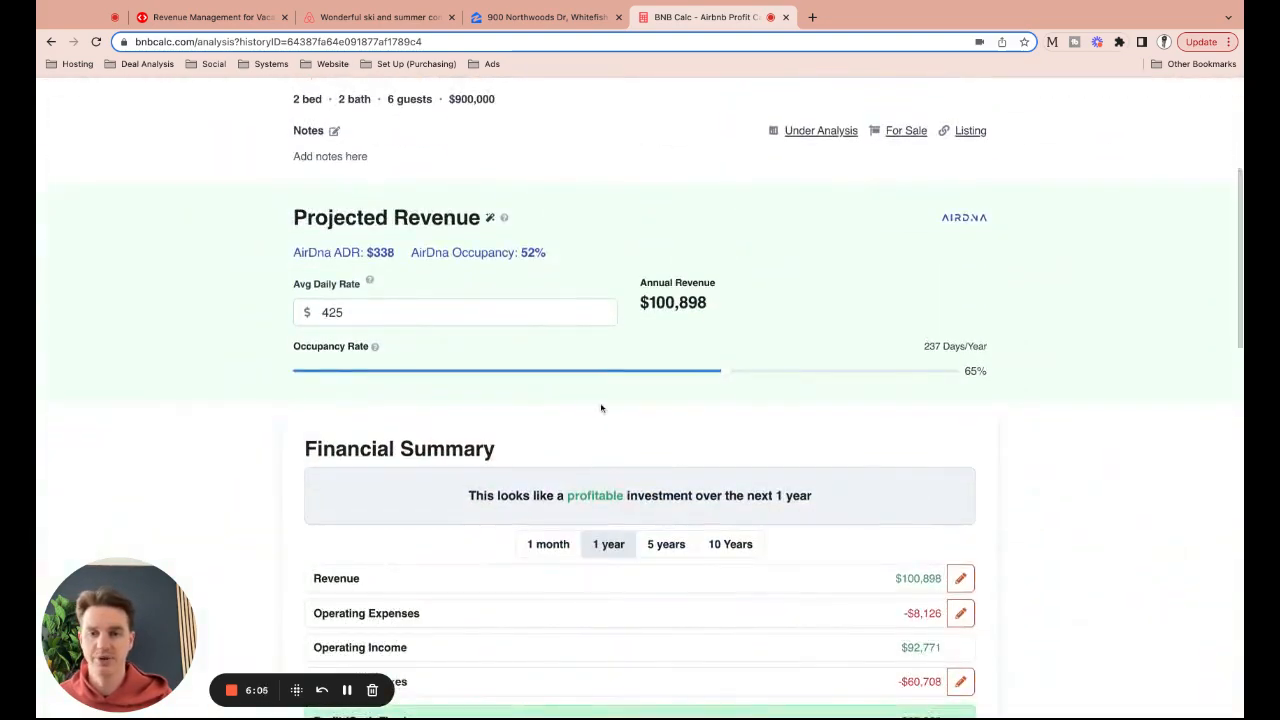
{"action": "scroll", "coordinate": [740, 420], "scroll_direction": "up", "scroll_amount": 2}
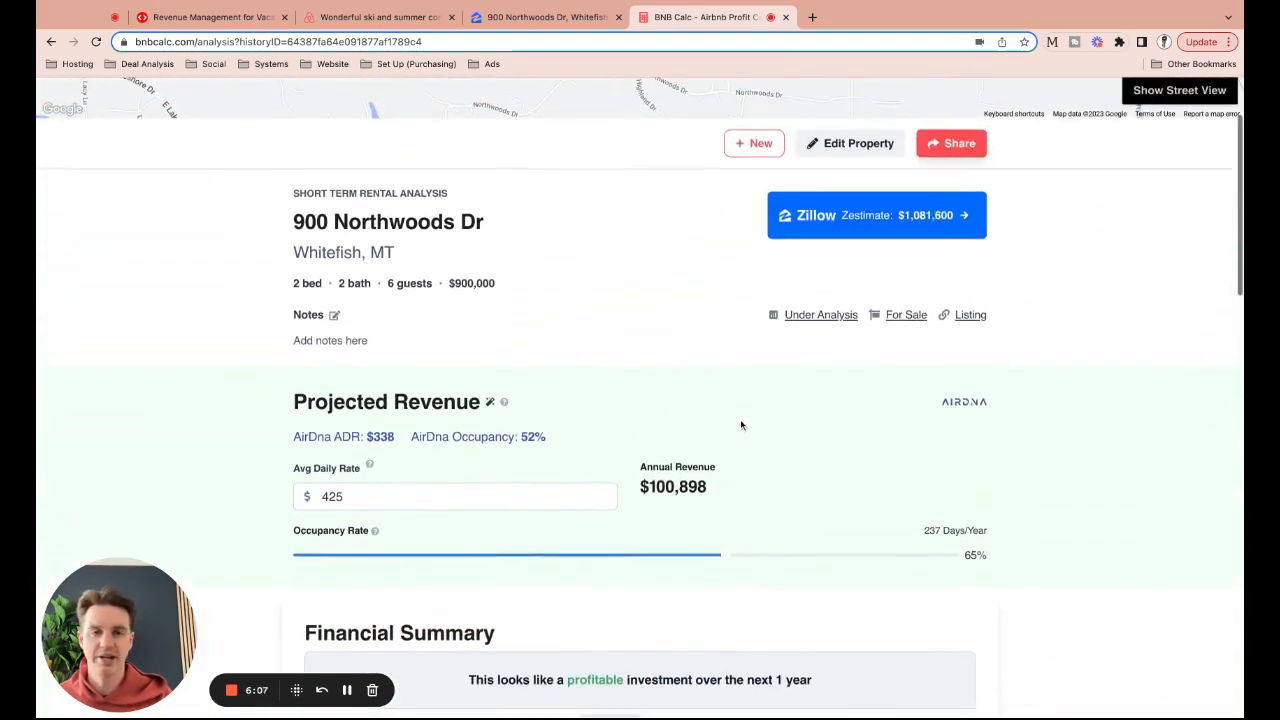
{"action": "left_click", "coordinate": [860, 152]}
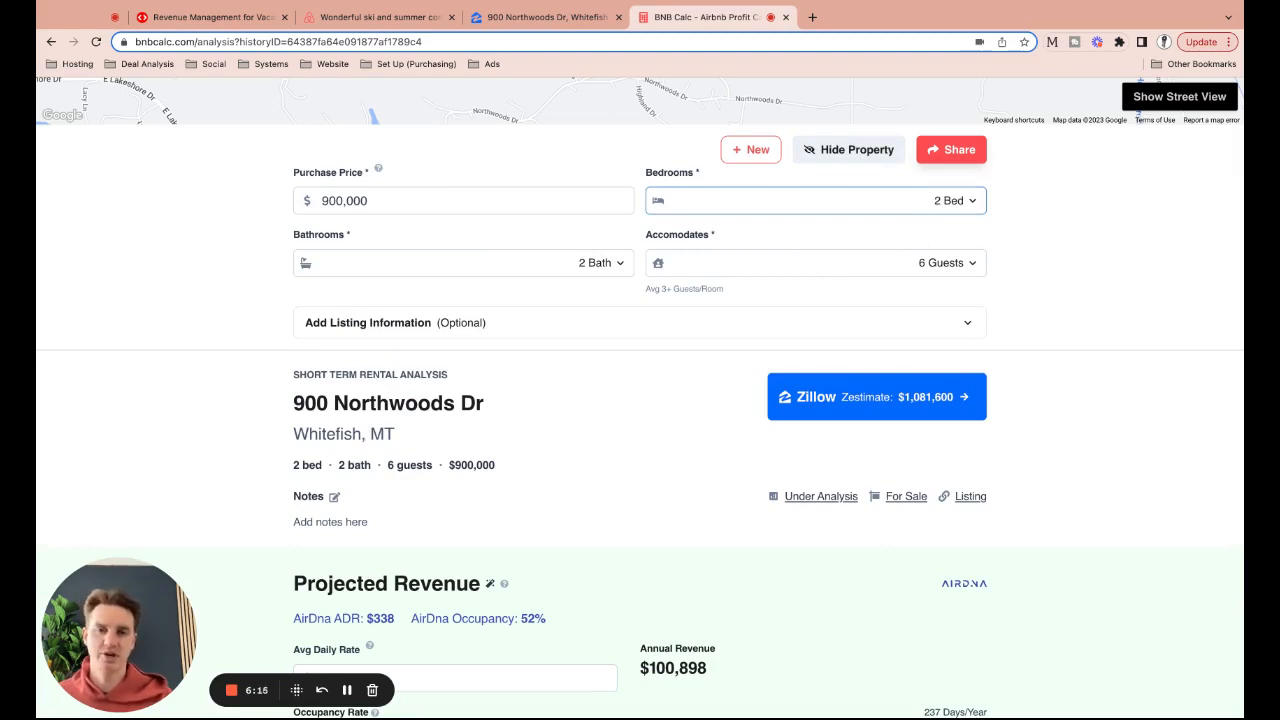
{"action": "left_click", "coordinate": [797, 338]}
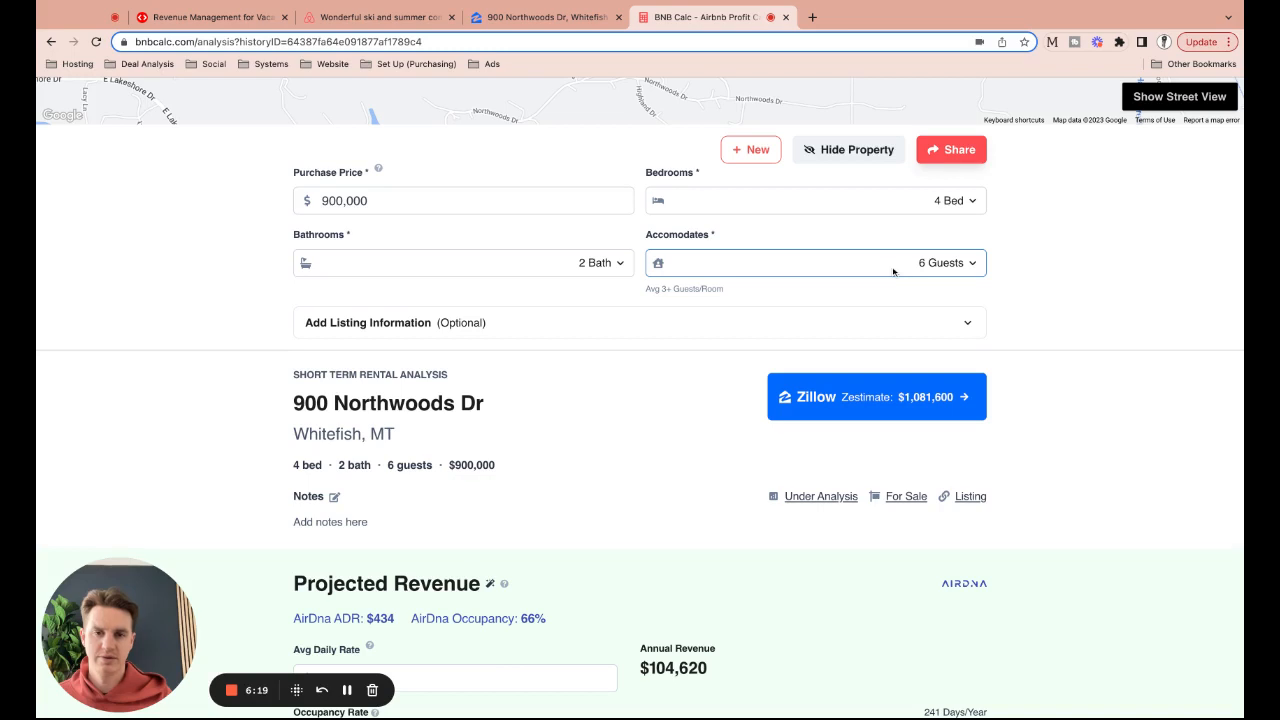
{"action": "left_click", "coordinate": [789, 345]}
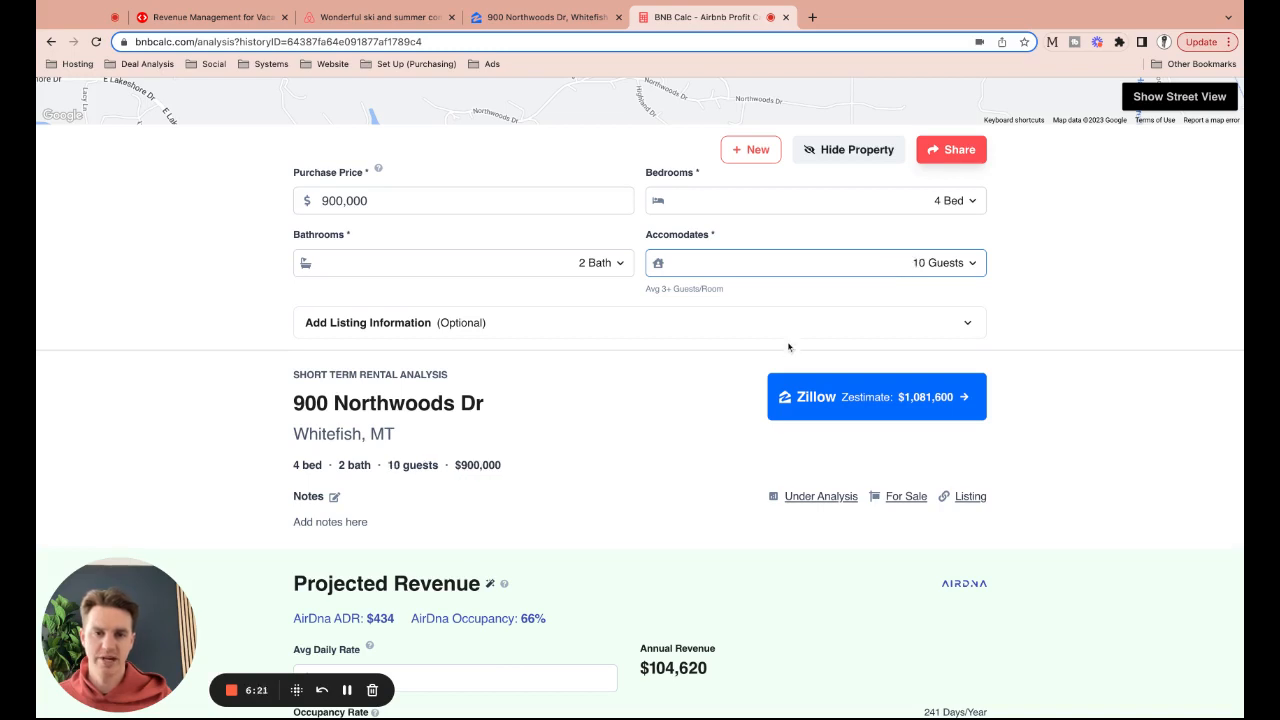
{"action": "scroll", "coordinate": [676, 393], "scroll_direction": "down", "scroll_amount": 2}
{"action": "scroll", "coordinate": [297, 377], "scroll_direction": "down", "scroll_amount": 5}
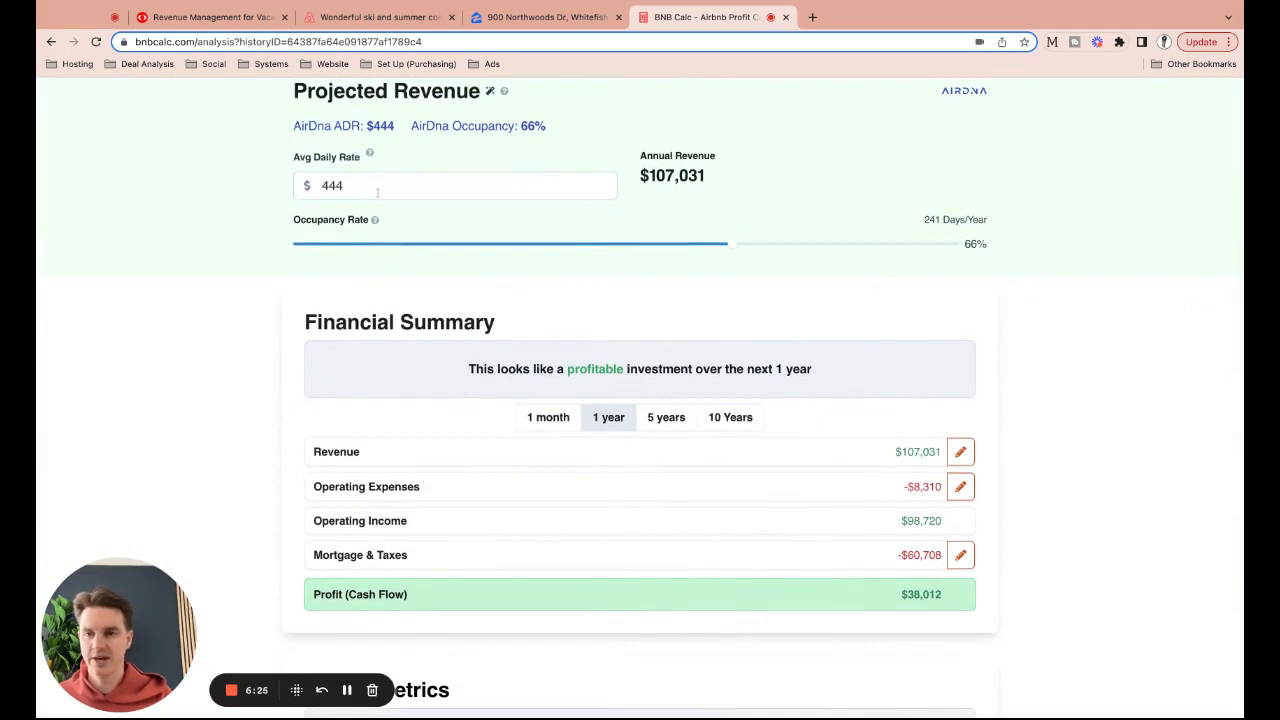
Enter 550 as the Avg Daily Rate, lifting revenue to $132,583 and cash flow to $62,798
{"action": "left_click", "coordinate": [377, 192]}
{"action": "type", "text": "550"}
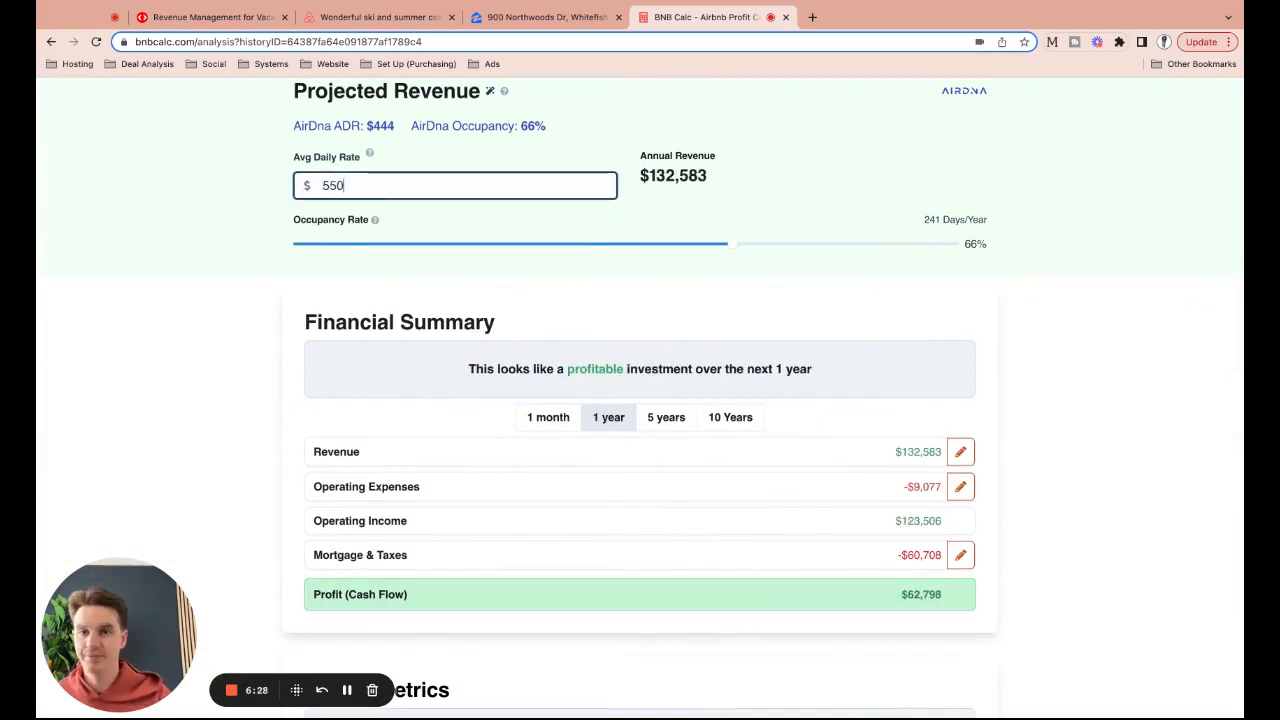
{"action": "left_click", "coordinate": [227, 229]}
{"action": "scroll", "coordinate": [227, 229], "scroll_direction": "down", "scroll_amount": 3}
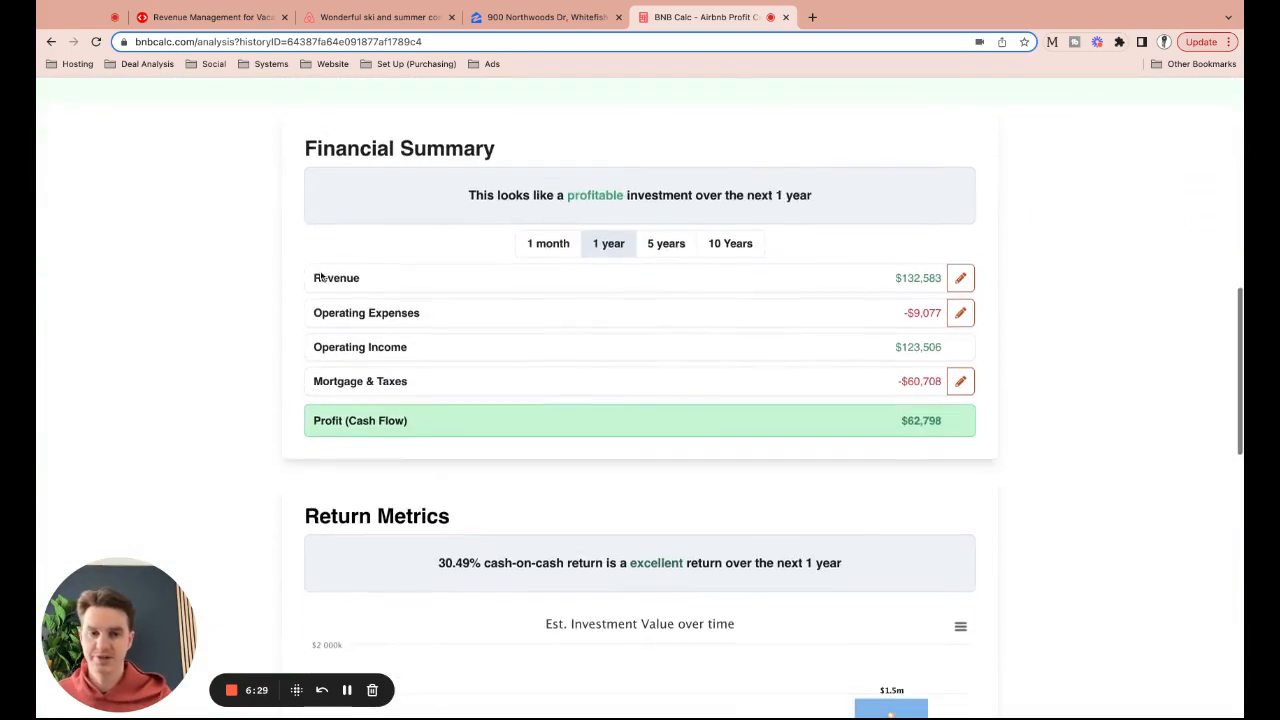
{"action": "scroll", "coordinate": [825, 423], "scroll_direction": "down", "scroll_amount": 1}
{"action": "scroll", "coordinate": [825, 423], "scroll_direction": "down", "scroll_amount": 10}
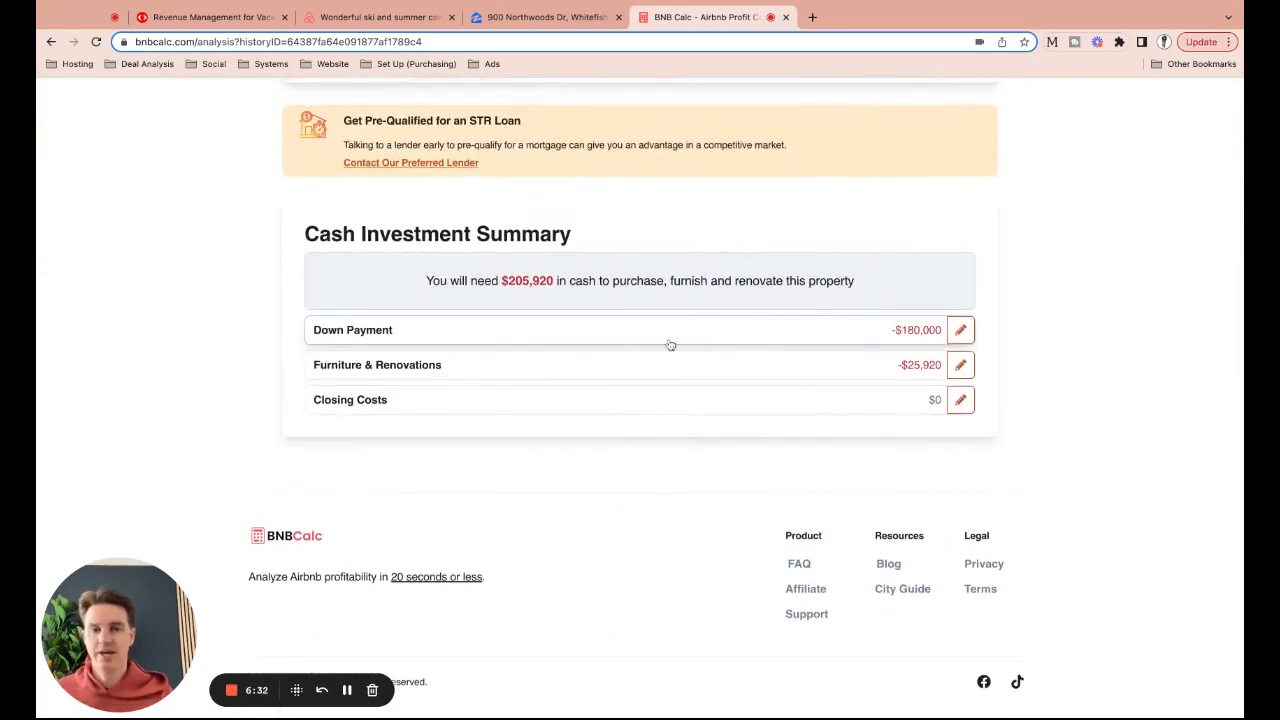
Reopen the down payment settings and nudge the down payment percentage down toward 14%
{"action": "left_click", "coordinate": [580, 337]}
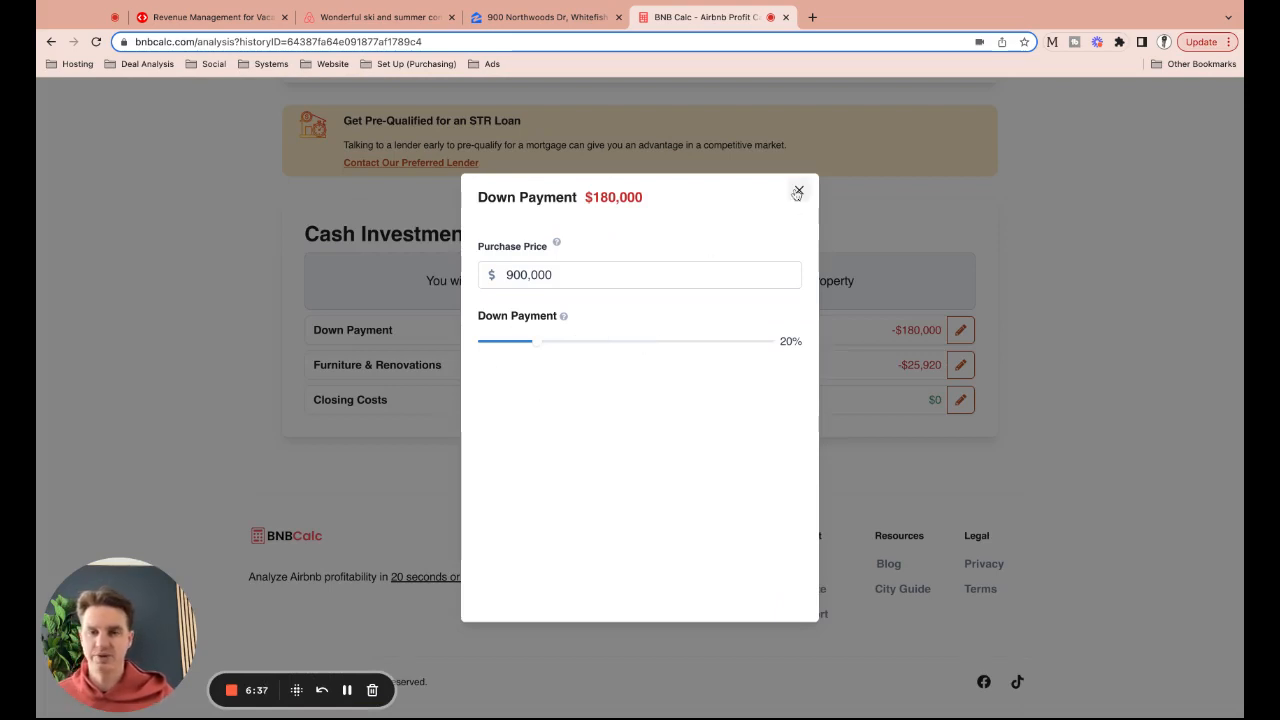
{"action": "left_click", "coordinate": [798, 191]}
{"action": "left_click", "coordinate": [620, 328]}
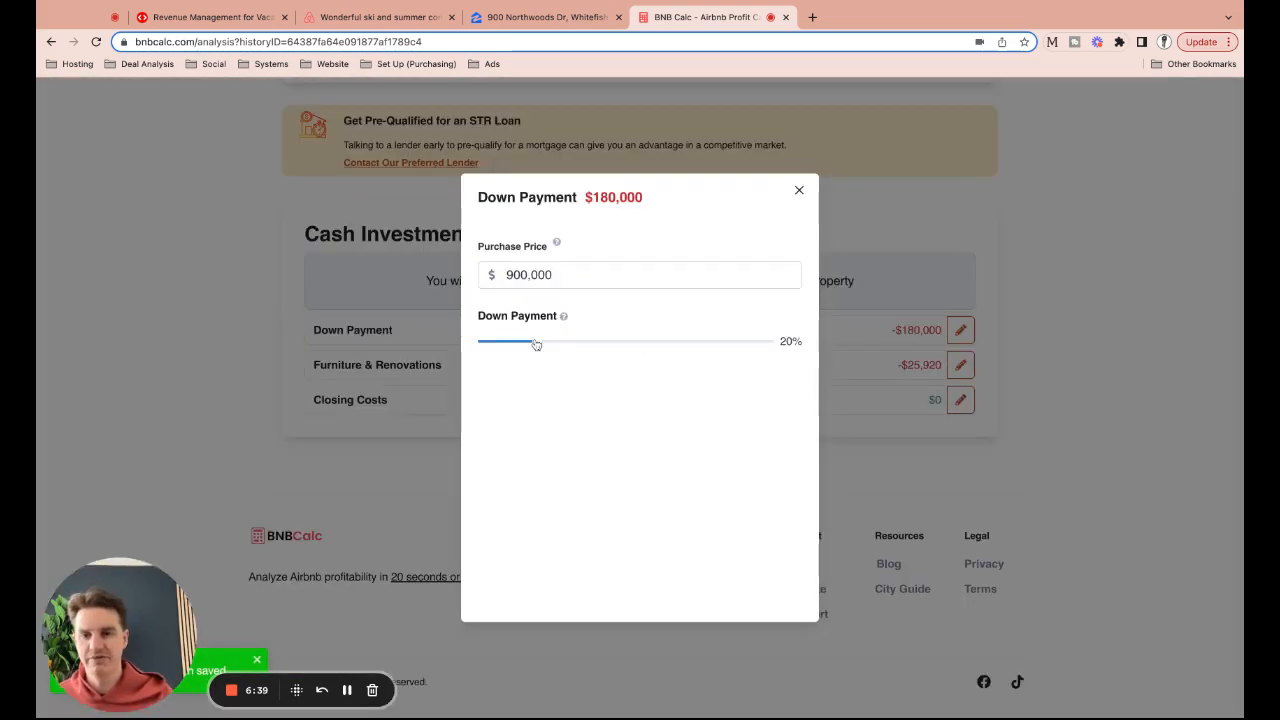
{"action": "key", "text": "Left"}
{"action": "key", "text": "Left"}
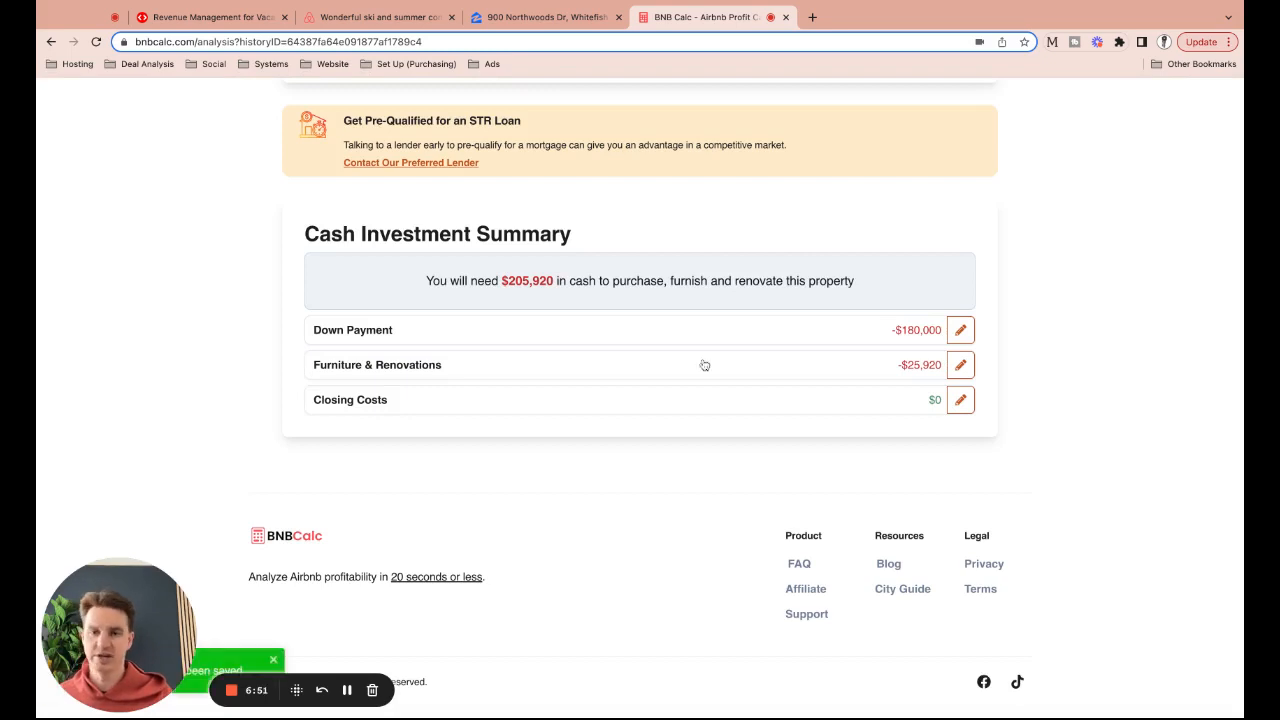
Change Furniture Cost/Sqft from 15 to 30, making furnishing $51,840 and total cash needed $231,840
{"action": "left_click", "coordinate": [684, 372]}
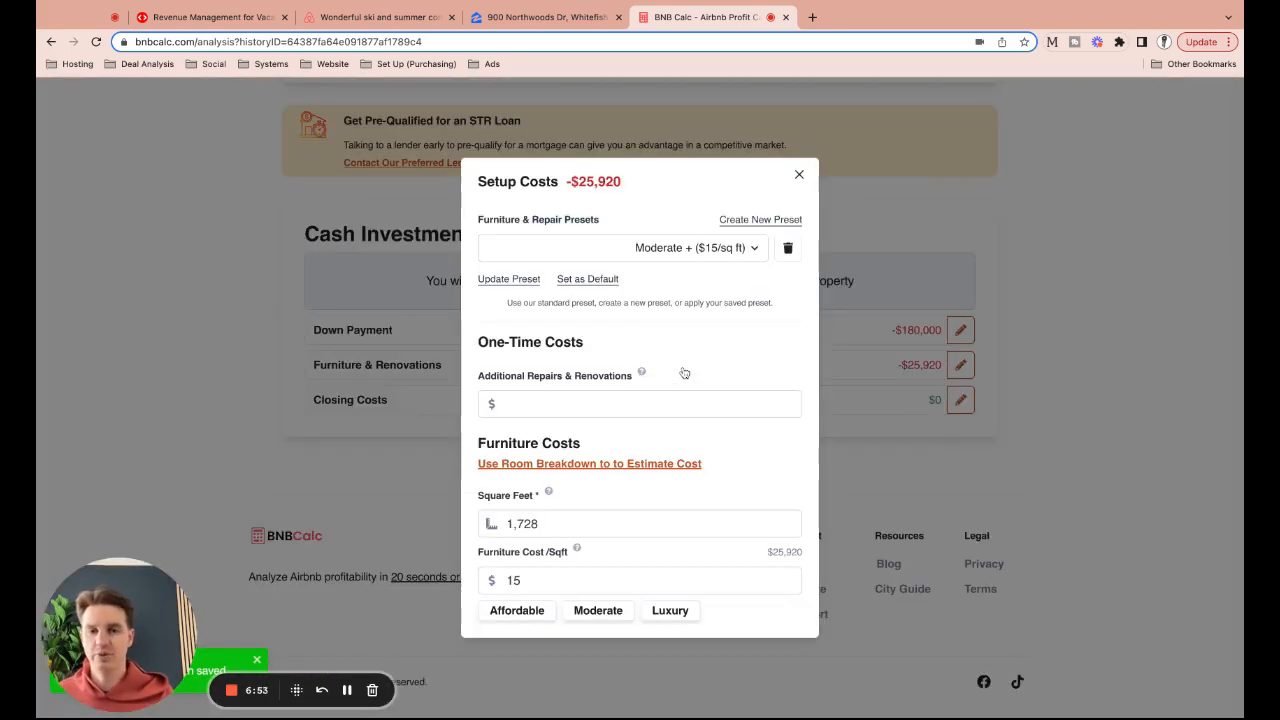
{"action": "double_click", "coordinate": [581, 580]}
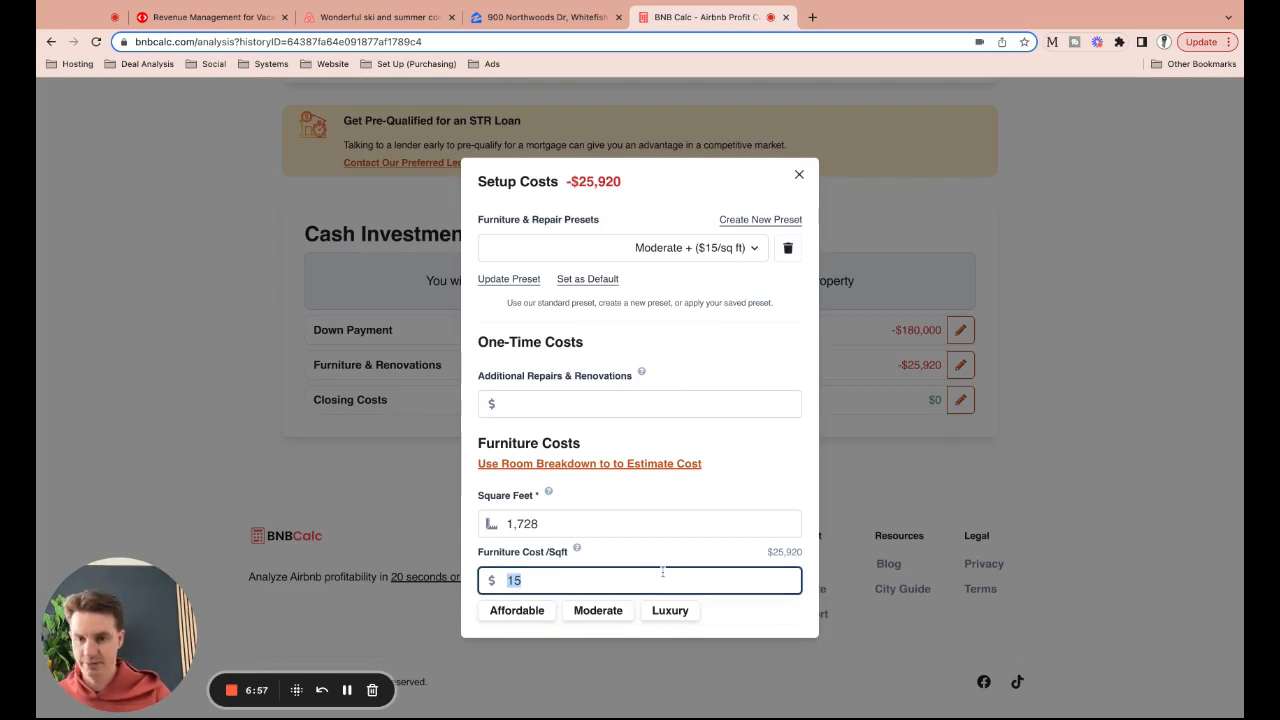
{"action": "type", "text": "30"}
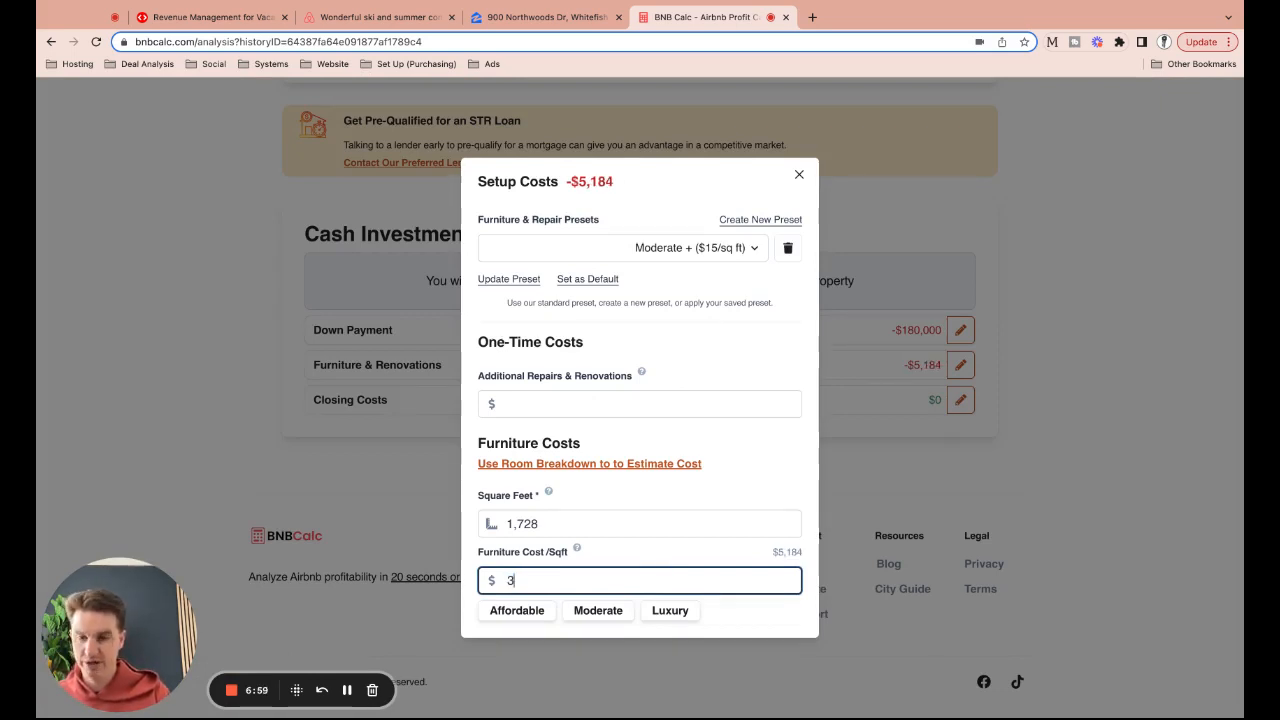
{"action": "left_click", "coordinate": [759, 487]}
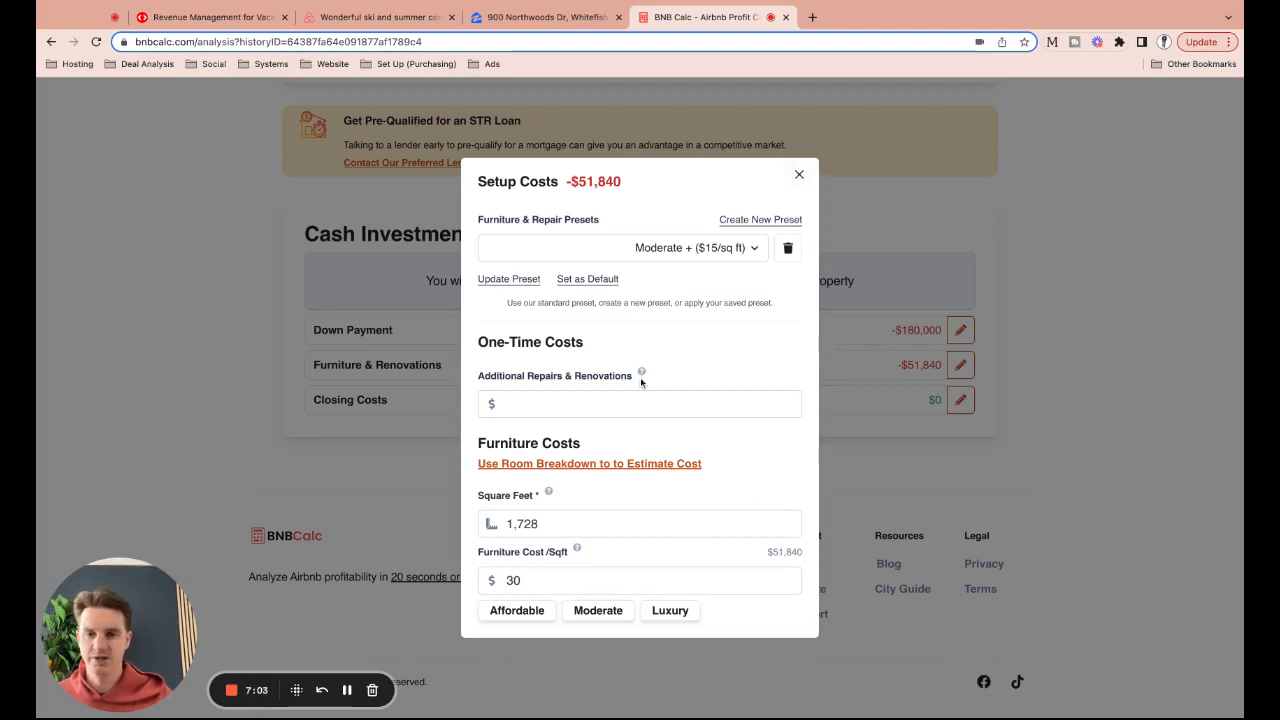
{"action": "left_click", "coordinate": [799, 174]}
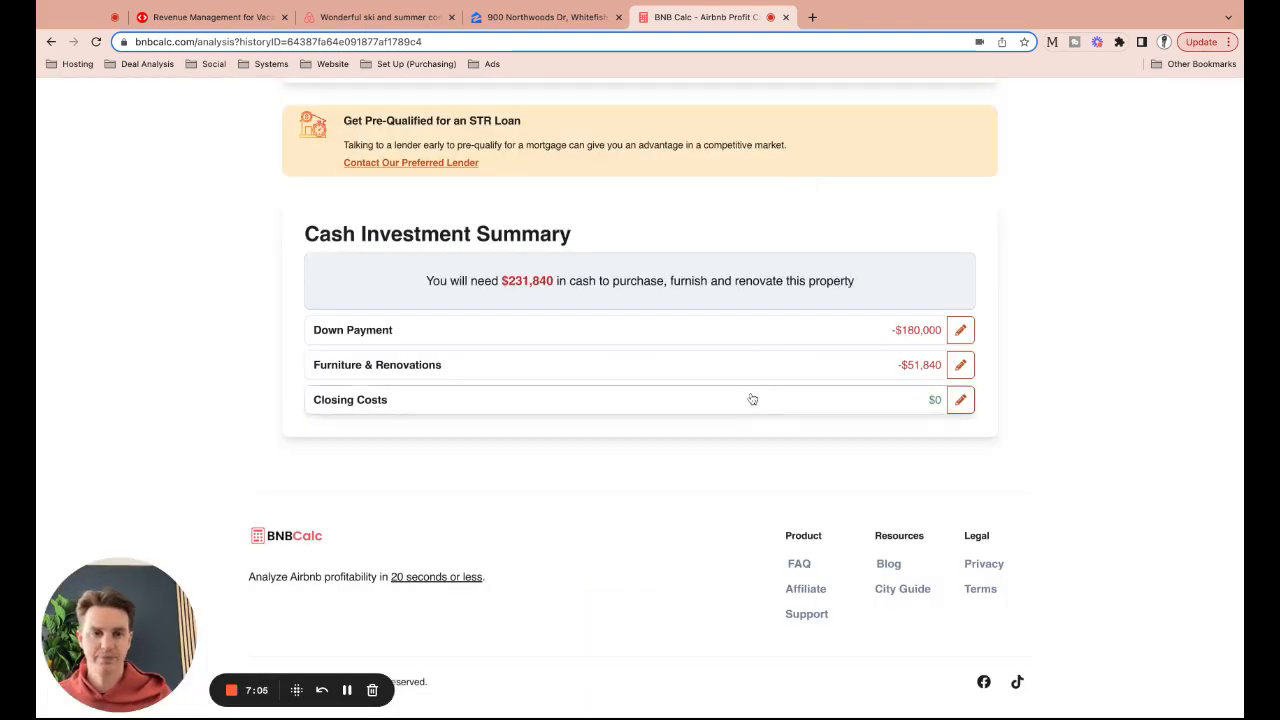
{"action": "left_click", "coordinate": [698, 400]}
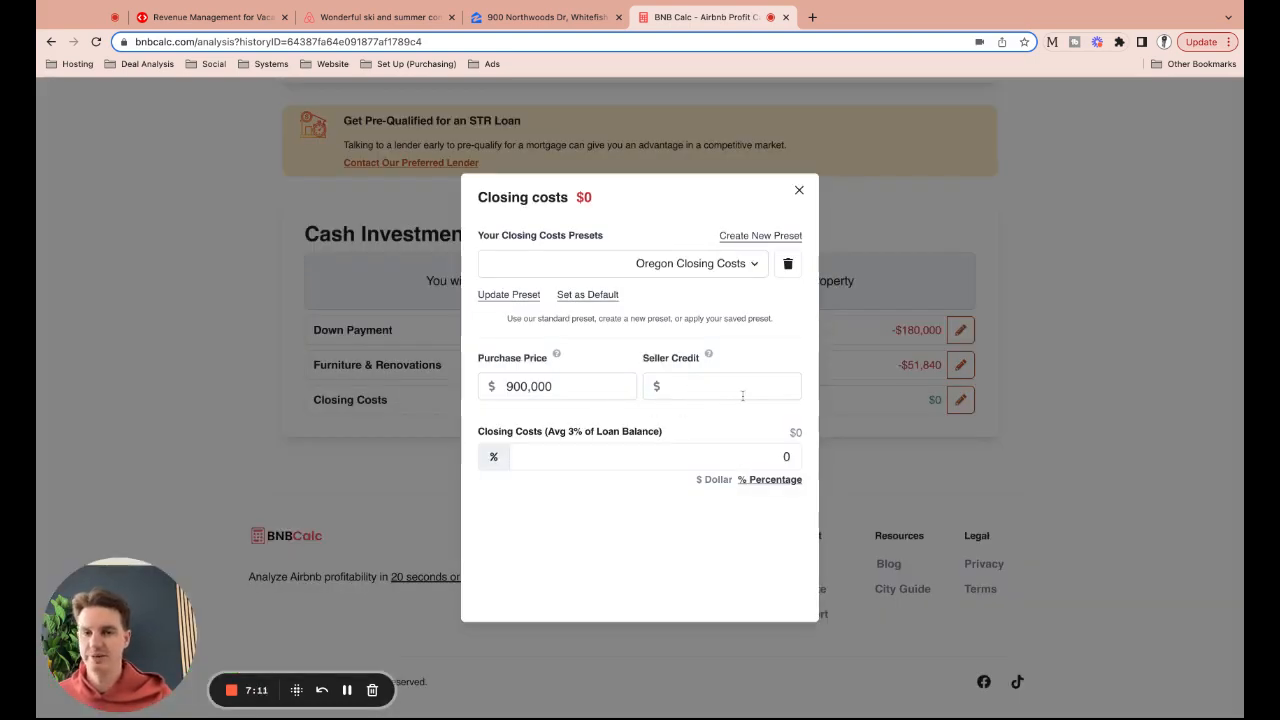
{"action": "left_click", "coordinate": [742, 390]}
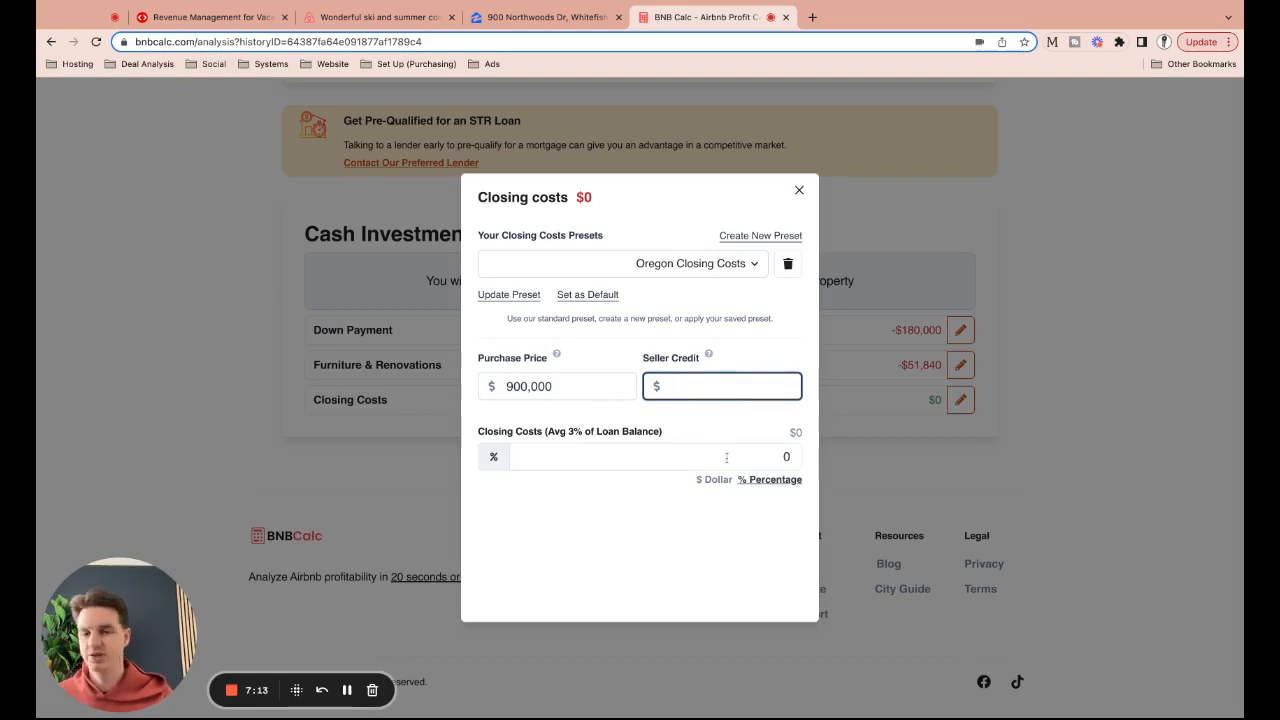
{"action": "left_click", "coordinate": [796, 197]}
{"action": "scroll", "coordinate": [775, 265], "scroll_direction": "up", "scroll_amount": 15}
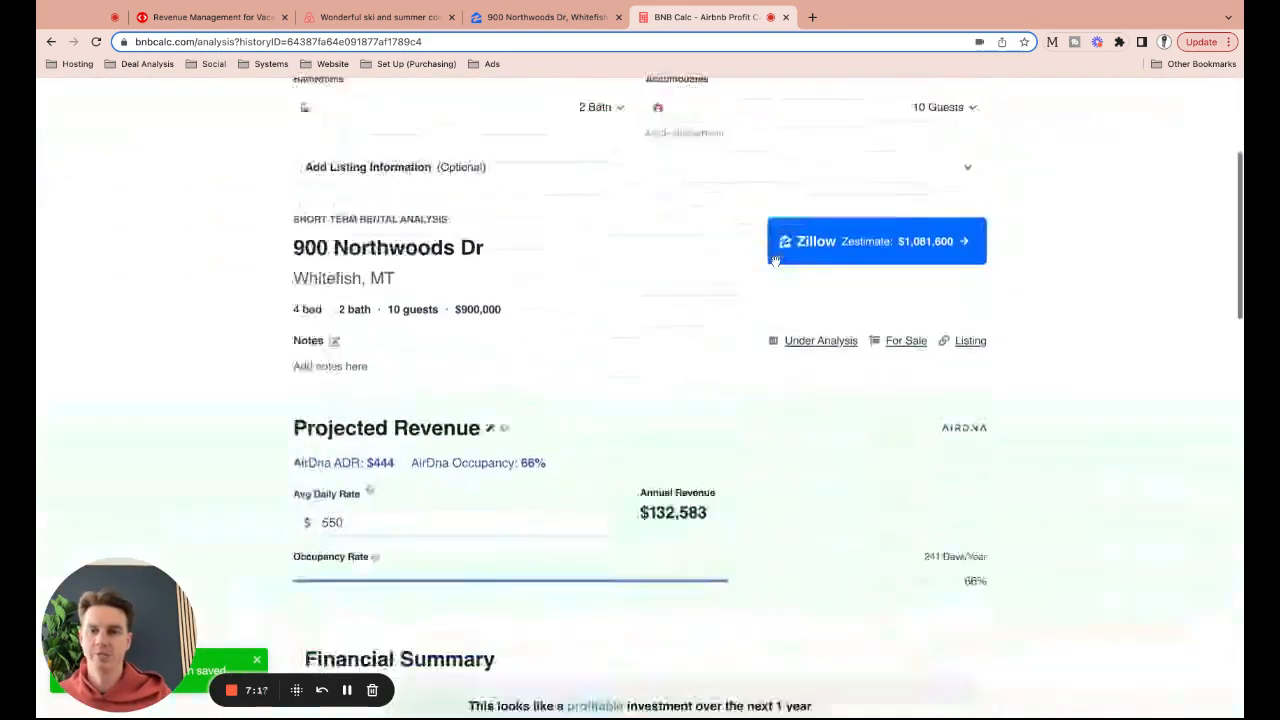
{"action": "scroll", "coordinate": [775, 262], "scroll_direction": "down", "scroll_amount": 10}
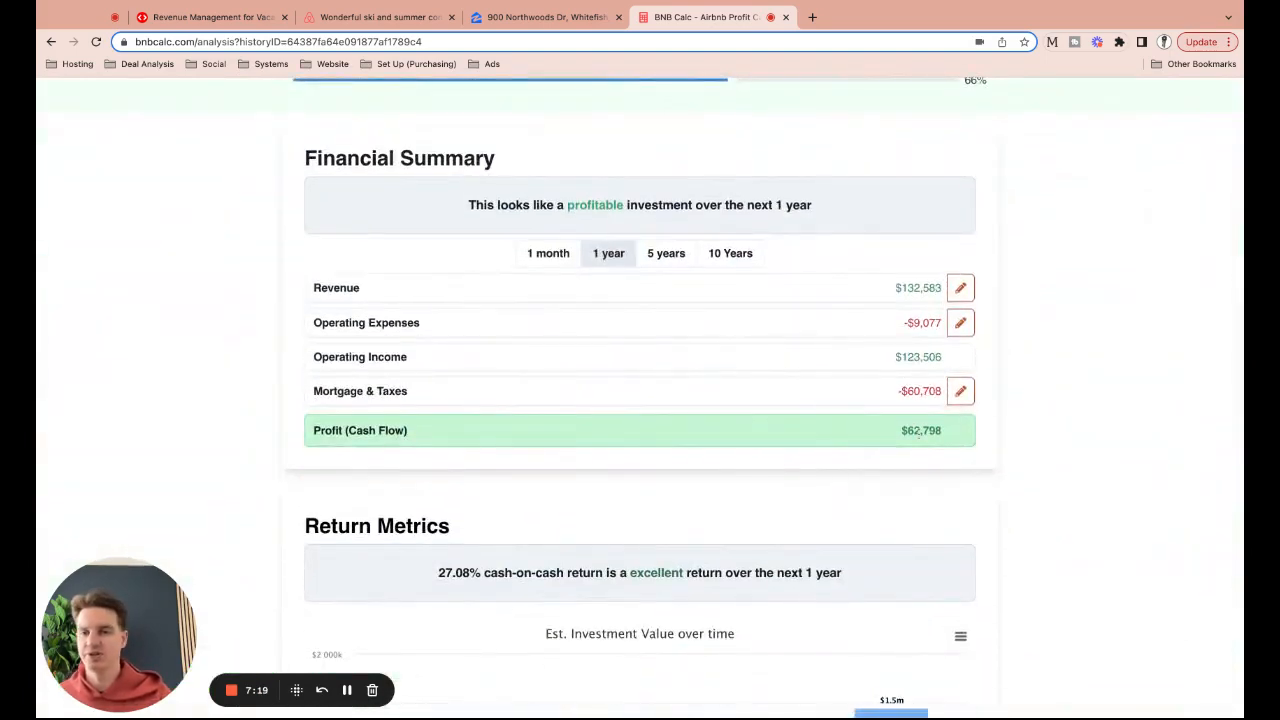
{"action": "scroll", "coordinate": [815, 428], "scroll_direction": "up", "scroll_amount": 10}
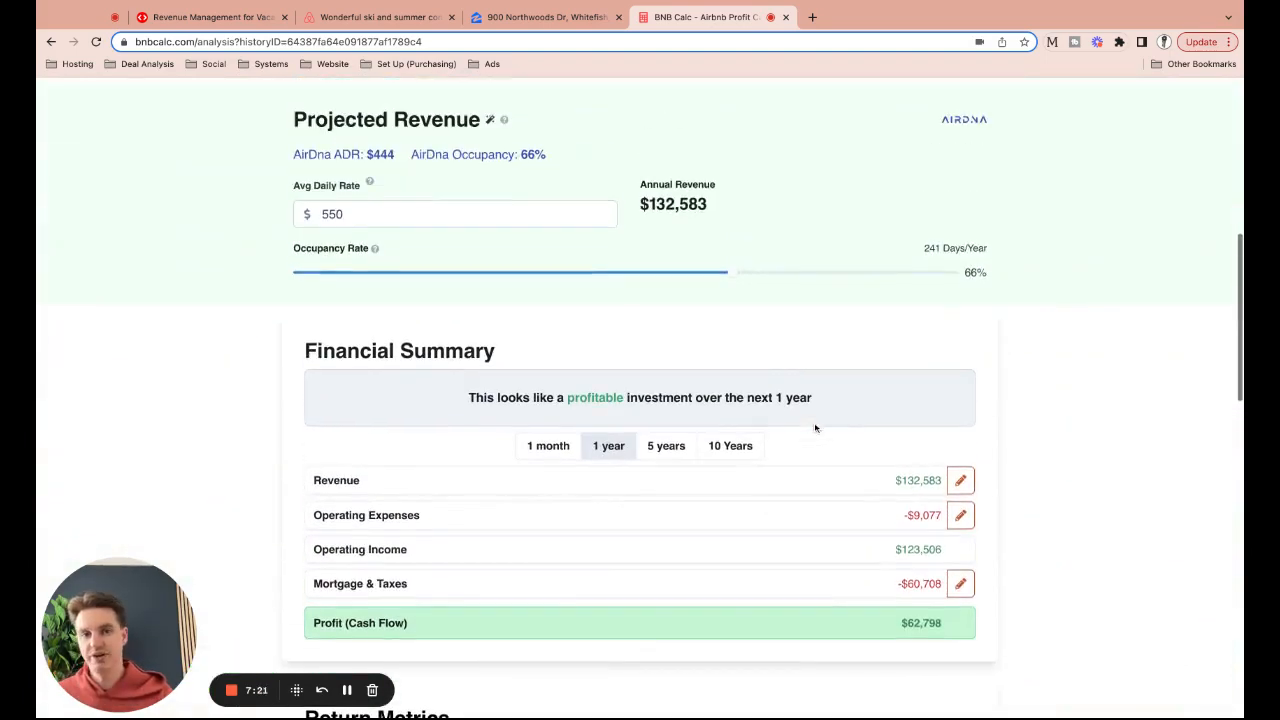
{"action": "scroll", "coordinate": [815, 428], "scroll_direction": "down", "scroll_amount": 10}
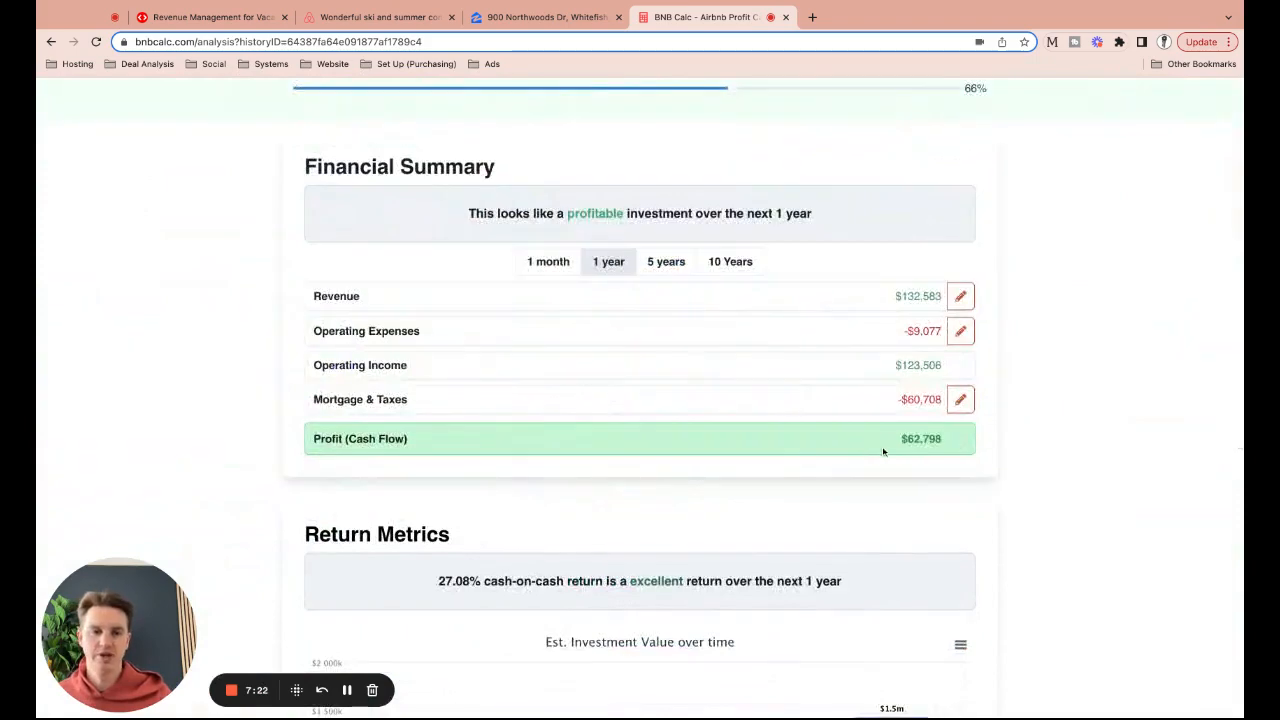
{"action": "scroll", "coordinate": [886, 447], "scroll_direction": "up", "scroll_amount": 10}
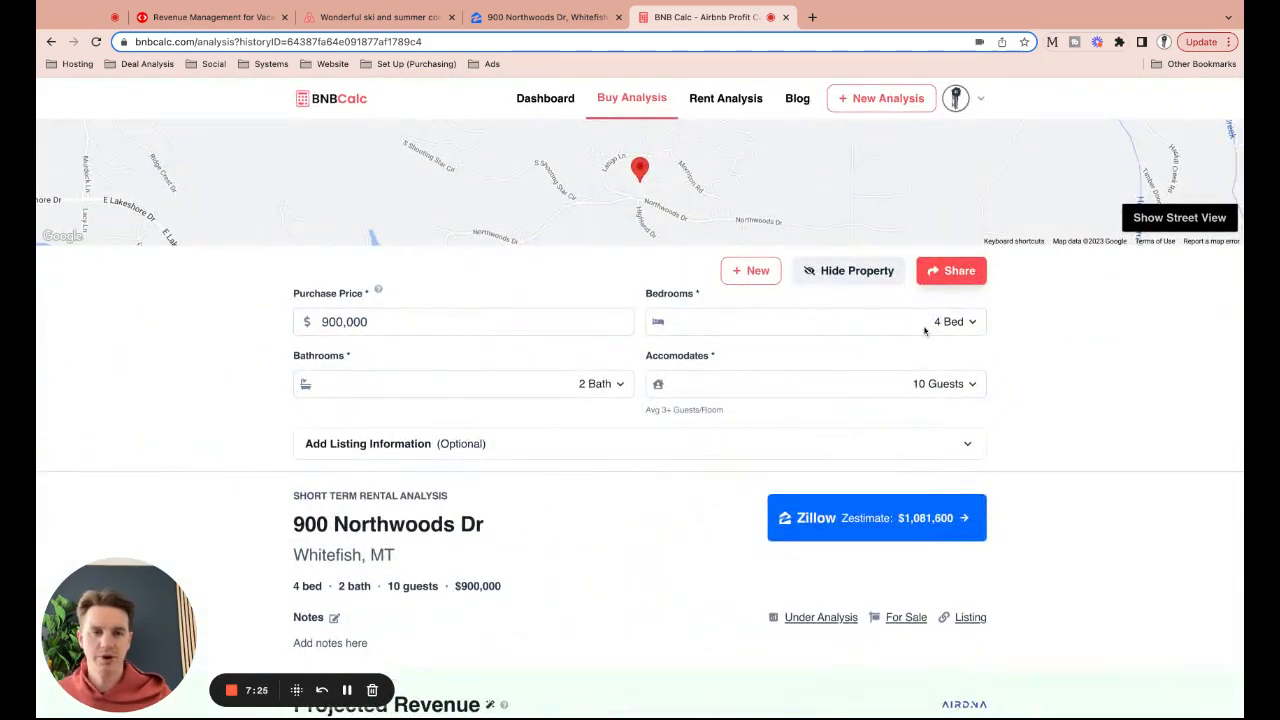
Set Bedrooms to 2 Bed and Accommodates to 6 Guests, dropping projected cash flow to -$3,538
{"action": "left_click", "coordinate": [693, 386]}
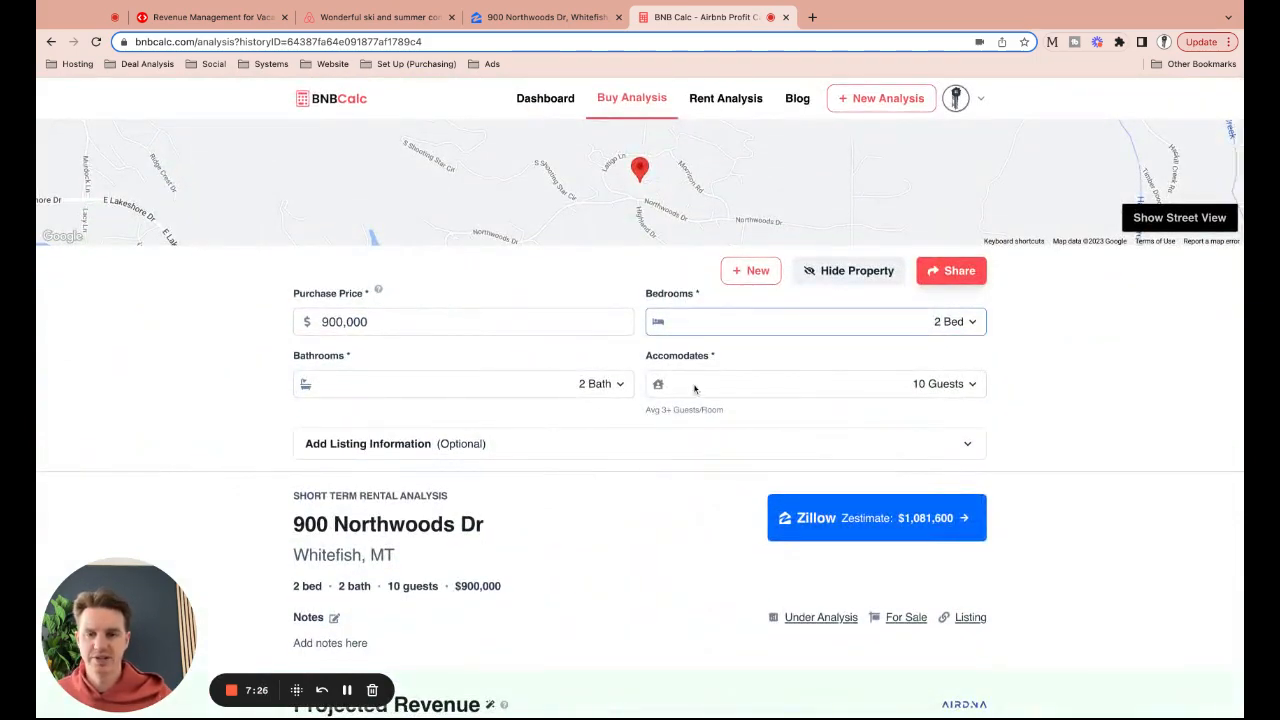
{"action": "left_click", "coordinate": [815, 397]}
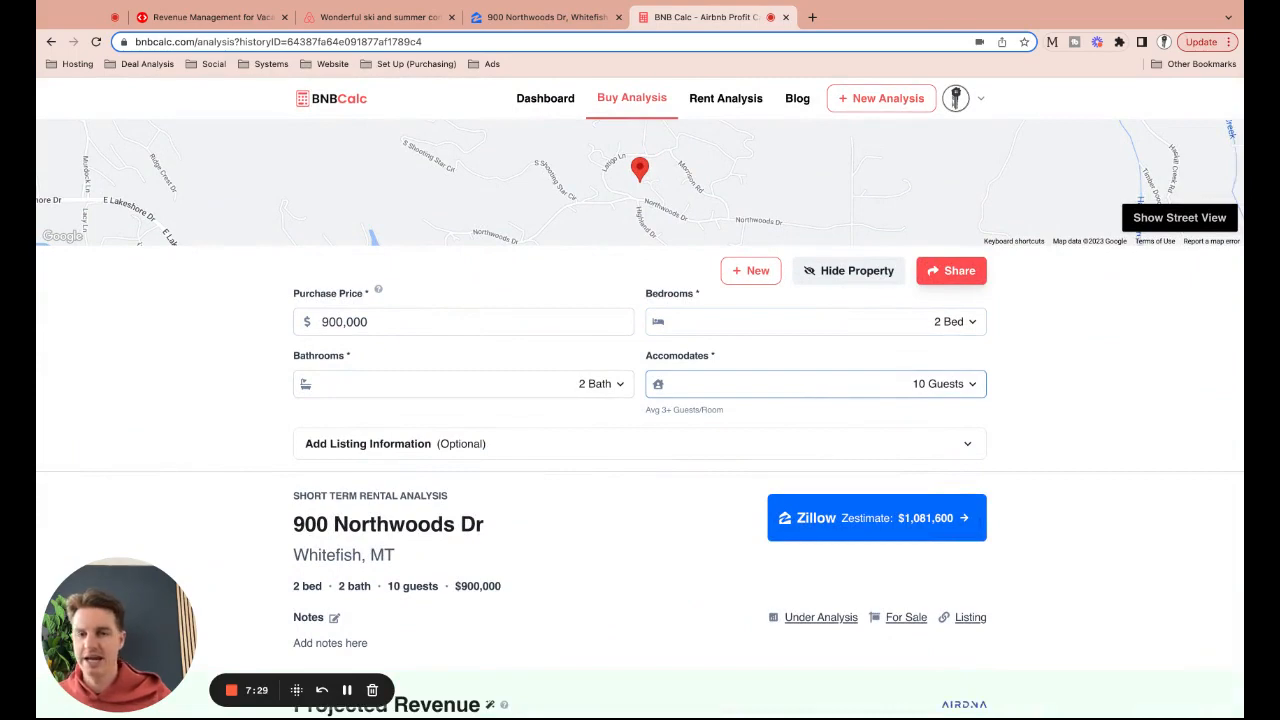
{"action": "left_click", "coordinate": [769, 393]}
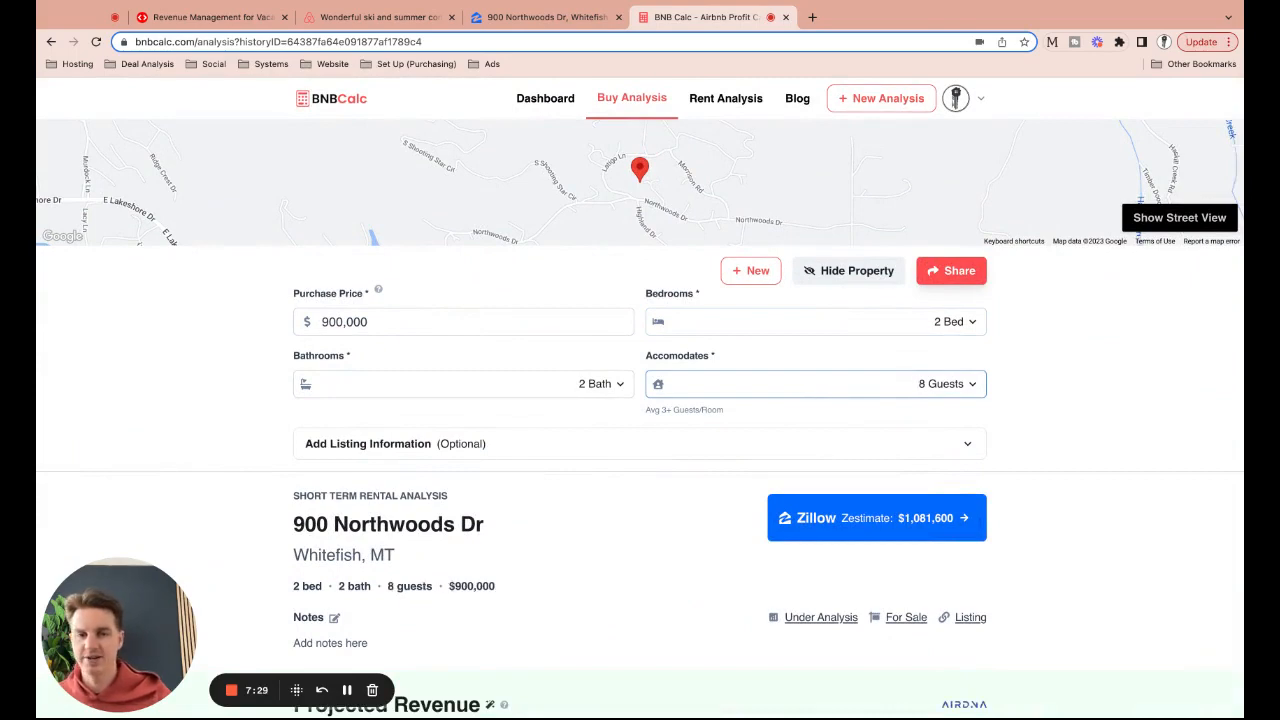
{"action": "left_click", "coordinate": [798, 393]}
{"action": "left_click", "coordinate": [695, 460]}
{"action": "scroll", "coordinate": [693, 378], "scroll_direction": "down", "scroll_amount": 2}
{"action": "scroll", "coordinate": [692, 375], "scroll_direction": "down", "scroll_amount": 7}
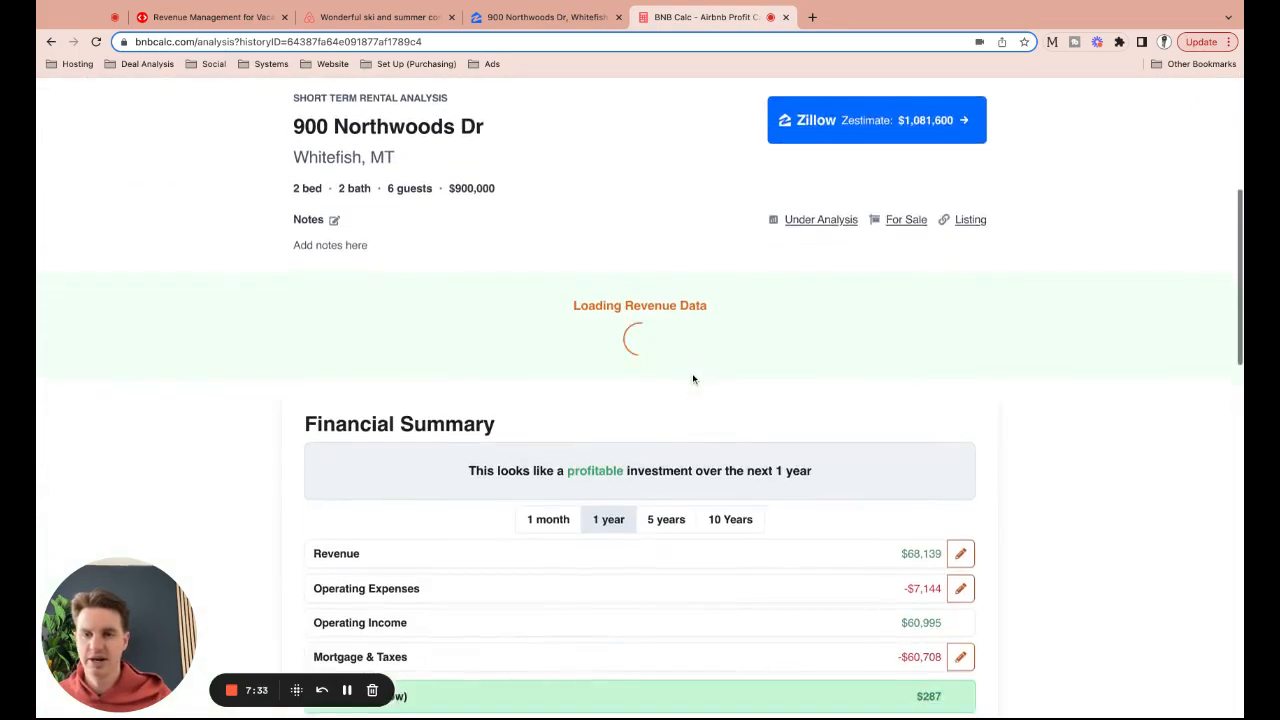
{"action": "scroll", "coordinate": [685, 367], "scroll_direction": "up", "scroll_amount": 2}
{"action": "scroll", "coordinate": [684, 366], "scroll_direction": "up", "scroll_amount": 2}
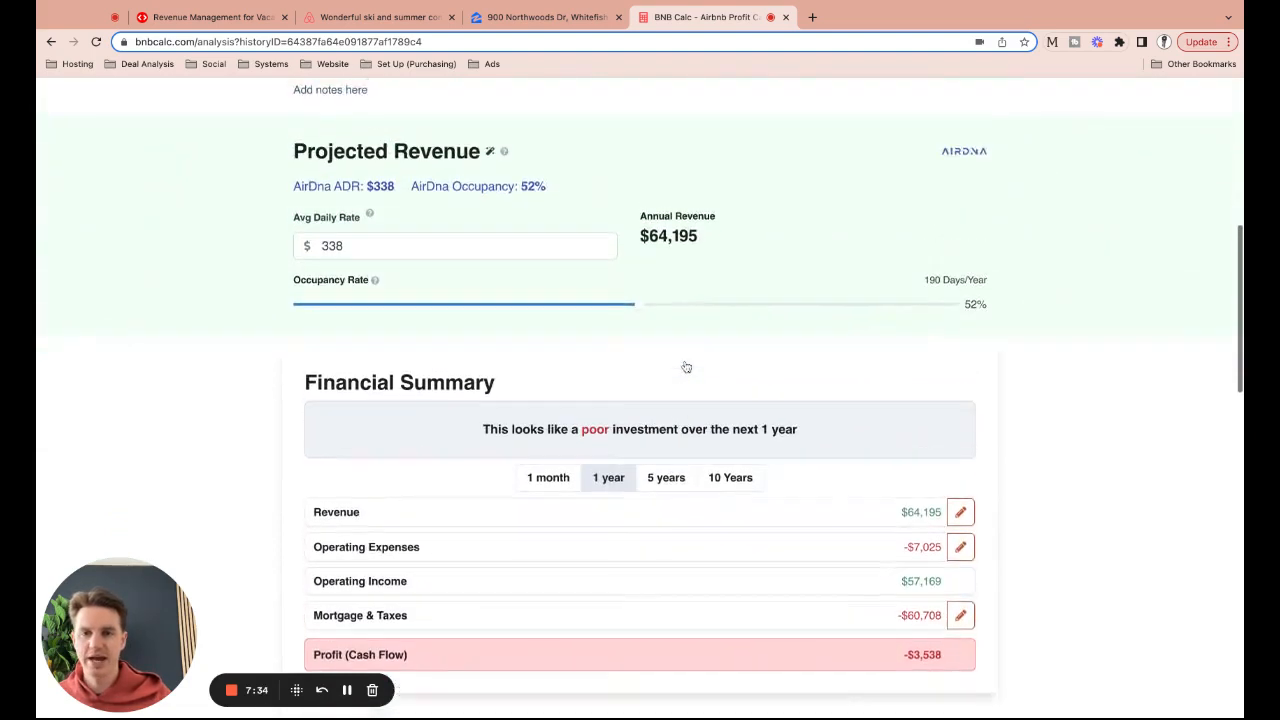
Change the Avg Daily Rate from $338 to $450
{"action": "left_click", "coordinate": [481, 287]}
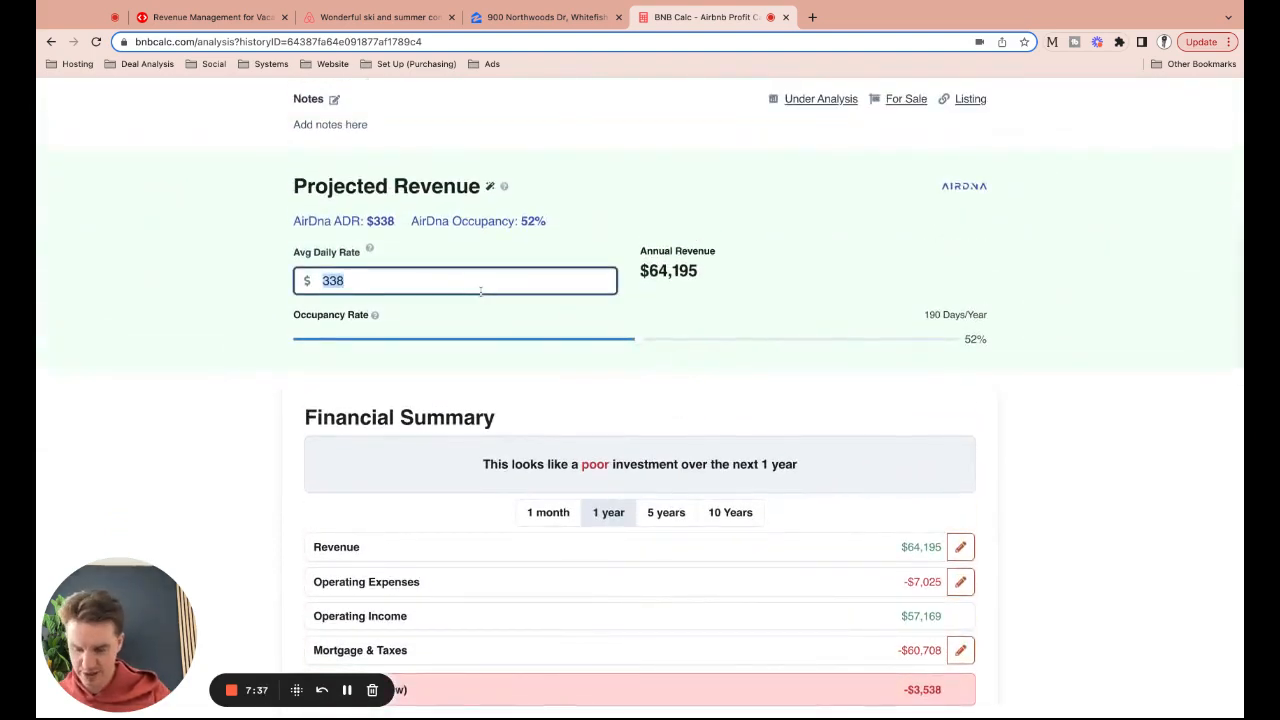
{"action": "type", "text": "450"}
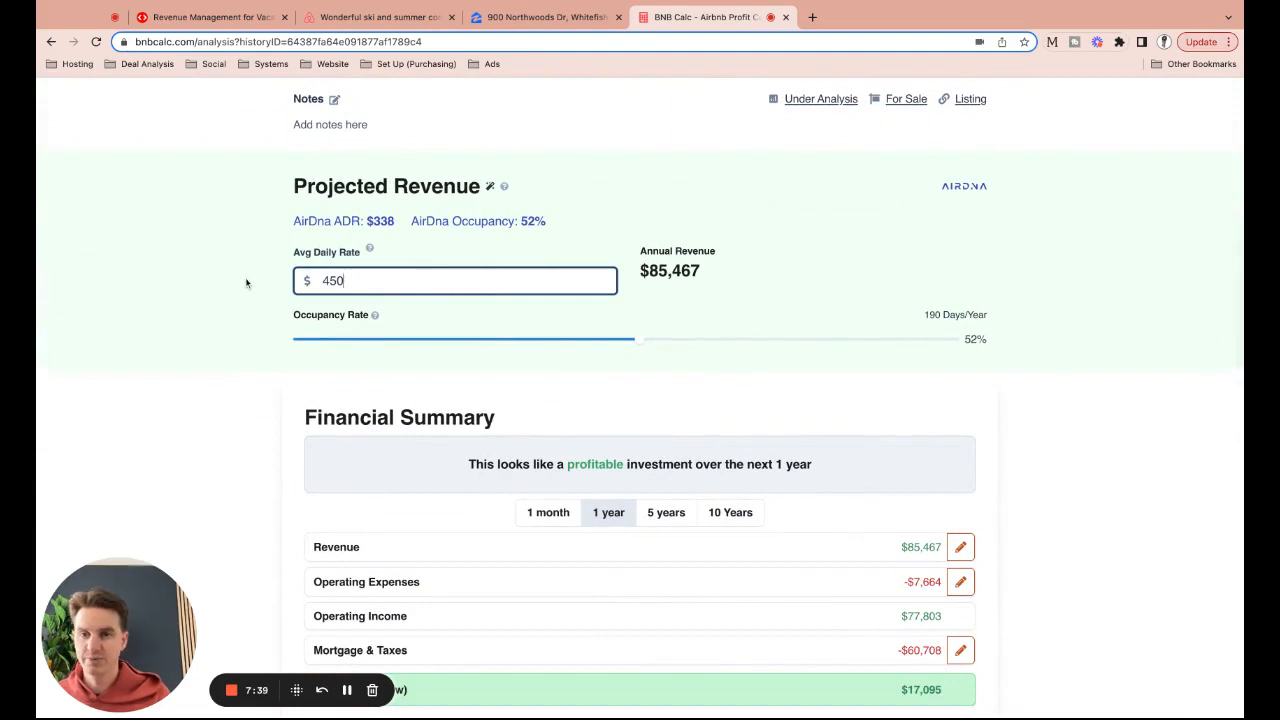
{"action": "left_click", "coordinate": [248, 283]}
Raise the Occupancy Rate slider to 65%, projecting $106,833 revenue and $37,820 cash flow
{"action": "scroll", "coordinate": [265, 281], "scroll_direction": "down", "scroll_amount": 1}
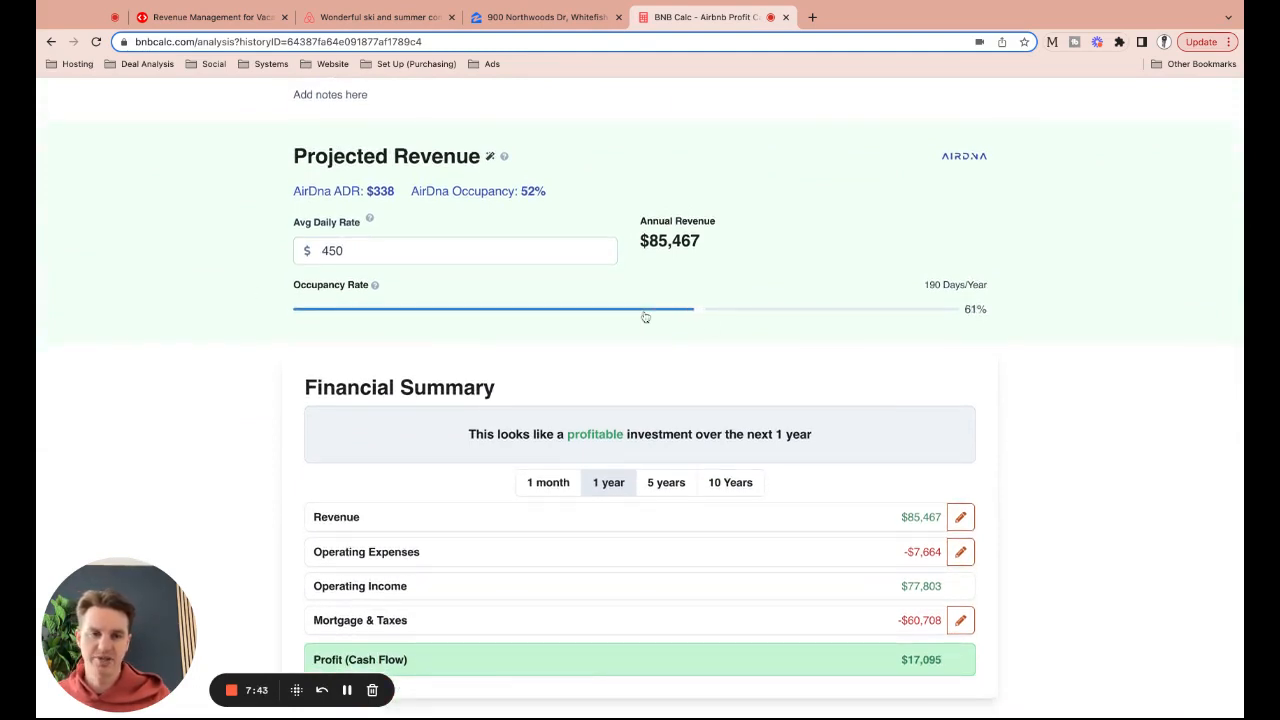
{"action": "left_click_drag", "start_coordinate": [645, 317], "coordinate": [706, 310]}
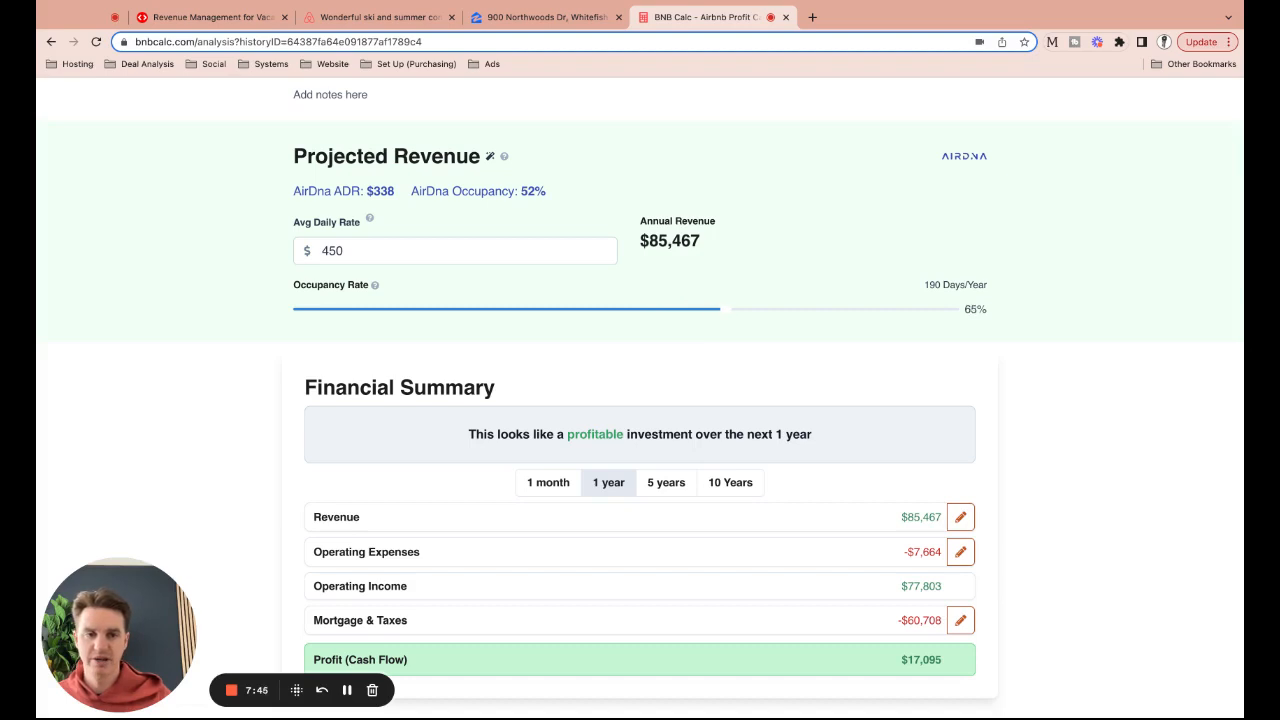
{"action": "scroll", "coordinate": [670, 355], "scroll_direction": "down", "scroll_amount": 5}
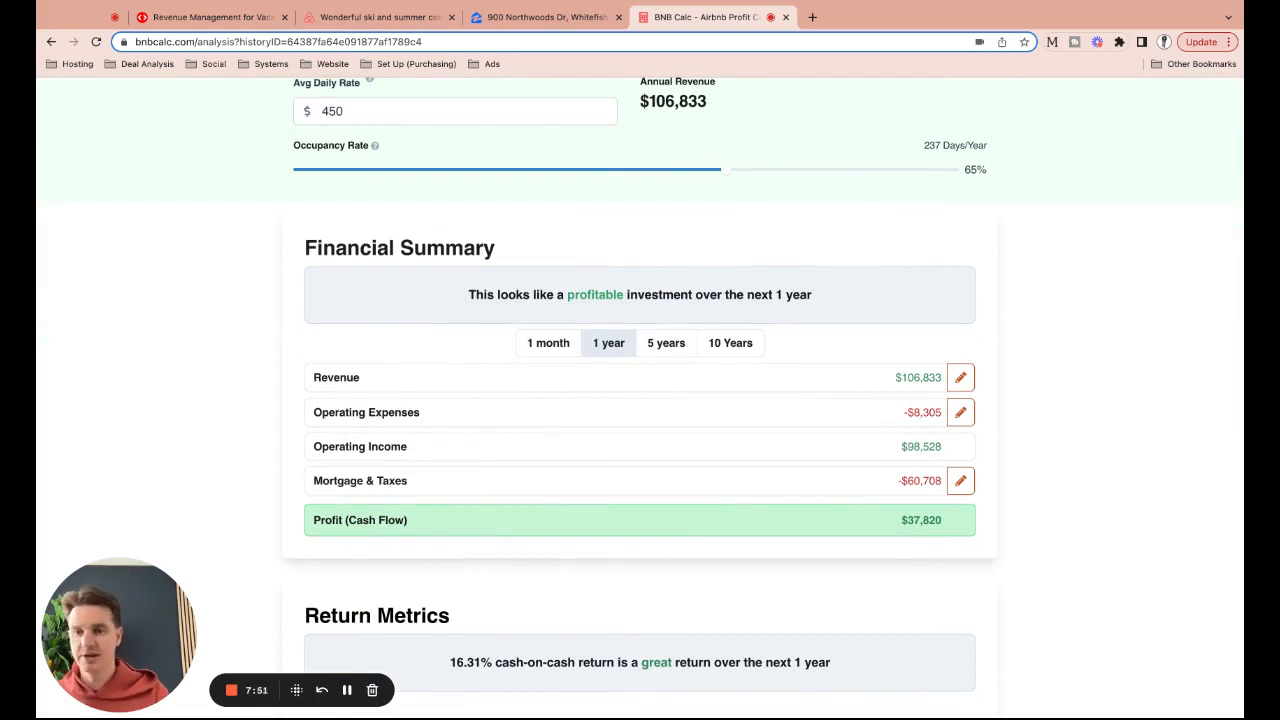
{"action": "scroll", "coordinate": [258, 323], "scroll_direction": "down", "scroll_amount": 5}
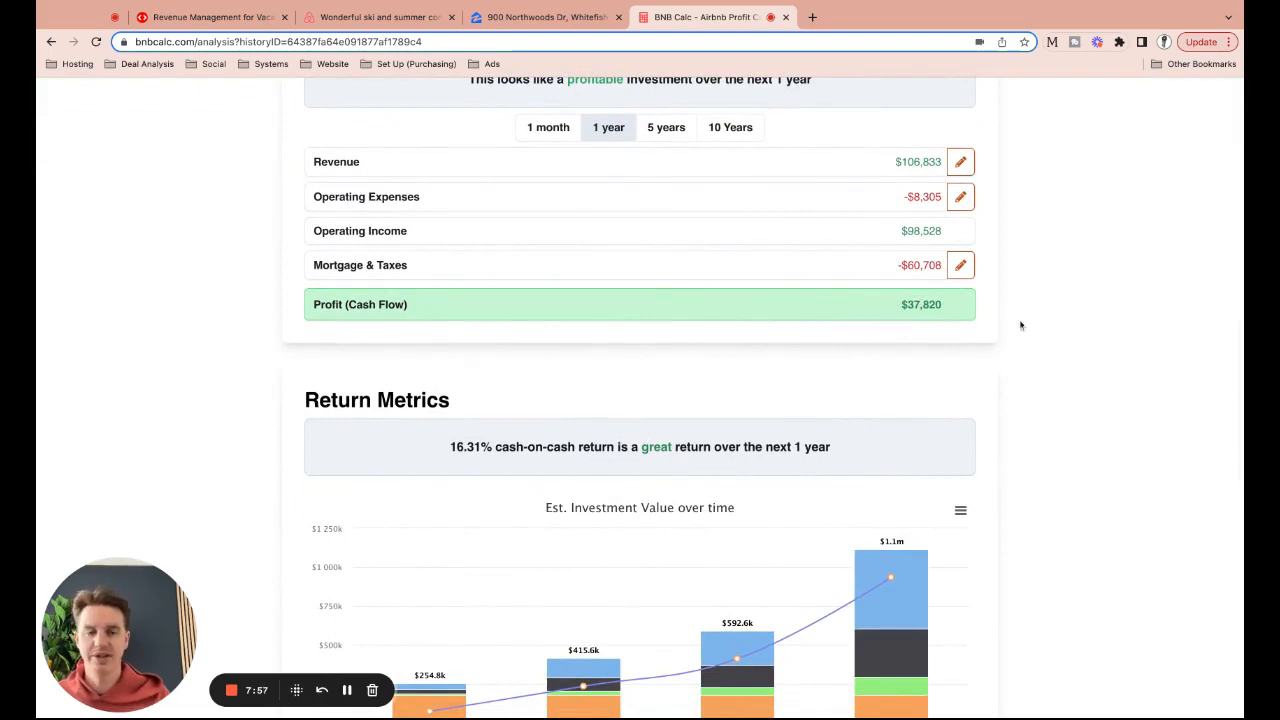
{"action": "scroll", "coordinate": [896, 352], "scroll_direction": "down", "scroll_amount": 8}
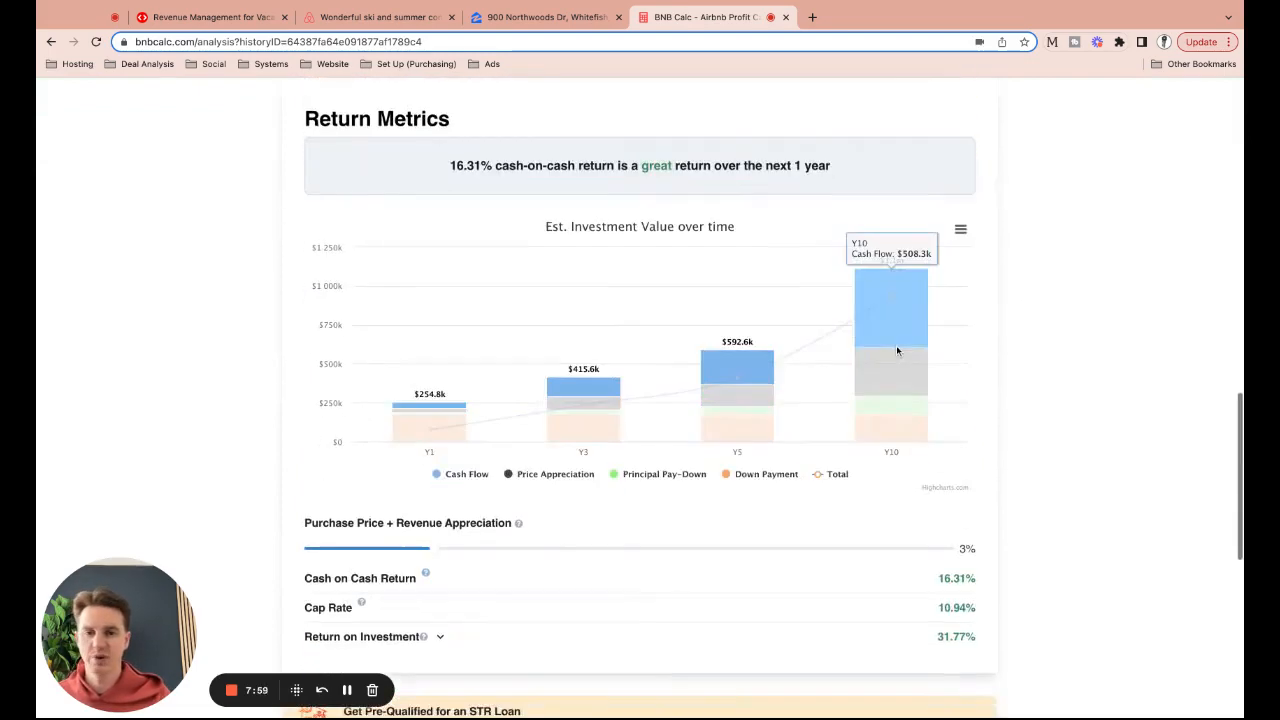
{"action": "scroll", "coordinate": [896, 351], "scroll_direction": "down", "scroll_amount": 2}
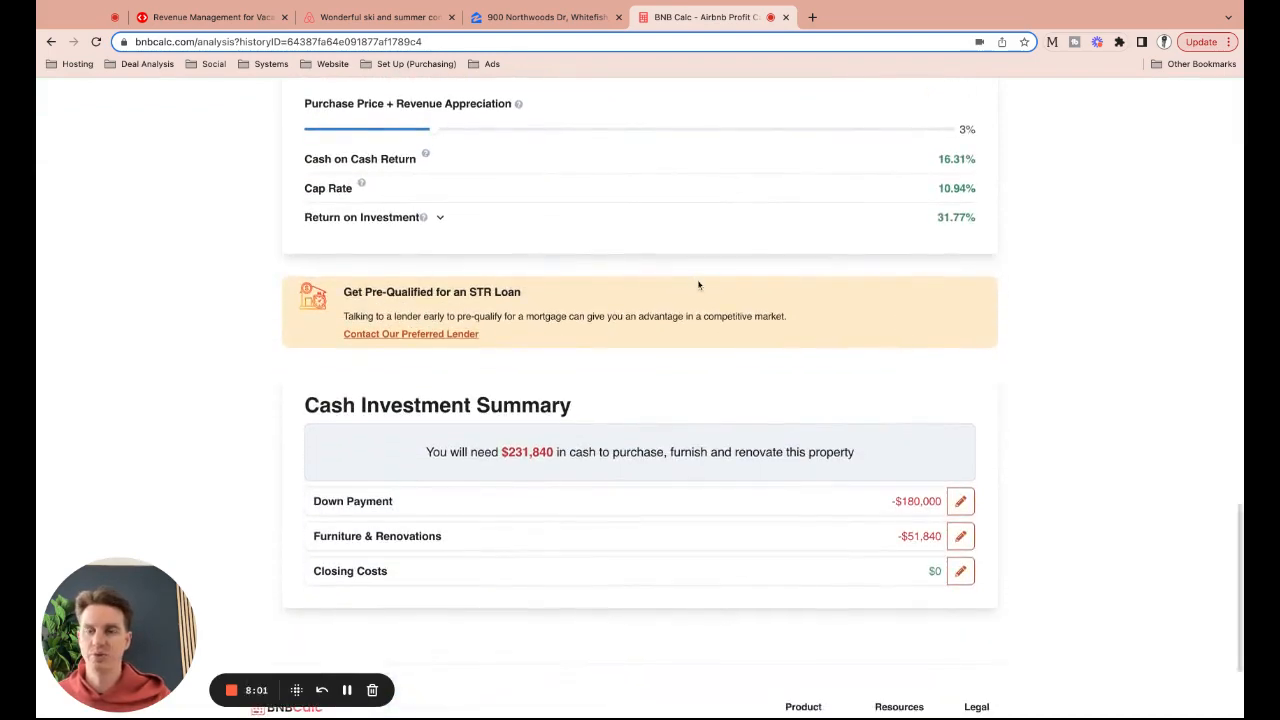
{"action": "scroll", "coordinate": [697, 280], "scroll_direction": "down", "scroll_amount": 3}
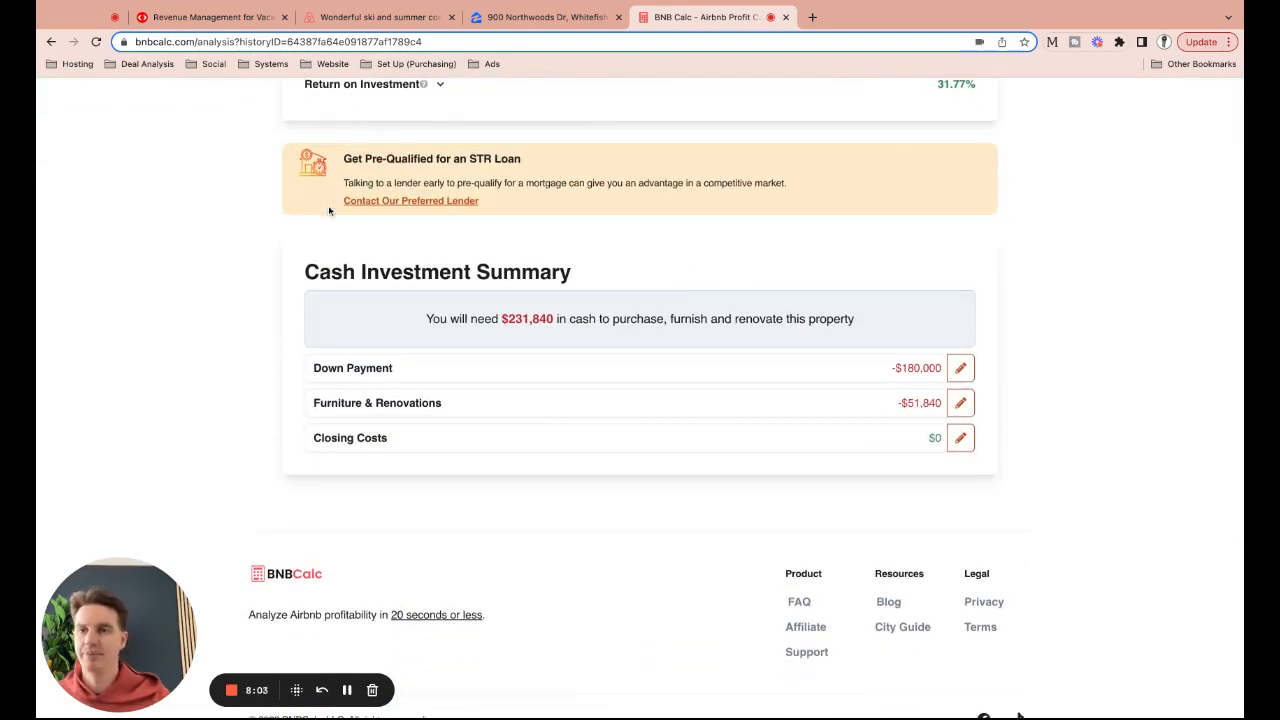
{"action": "scroll", "coordinate": [232, 220], "scroll_direction": "up", "scroll_amount": 20}
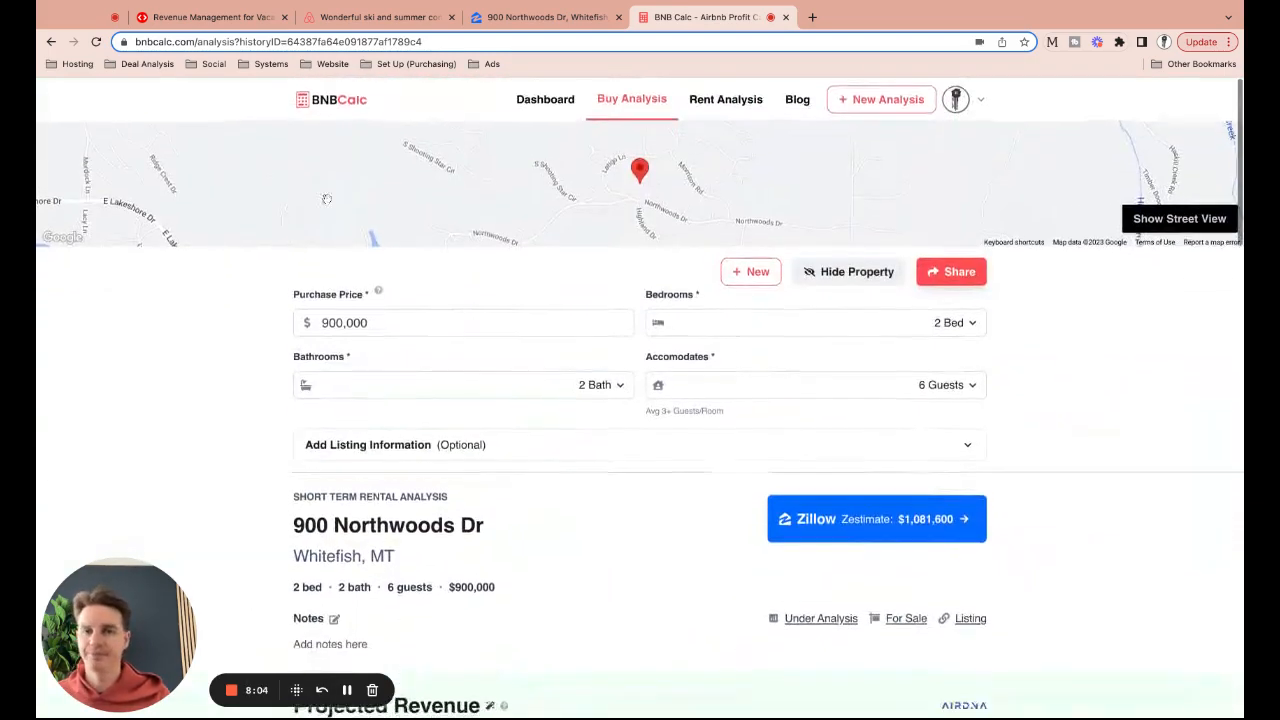